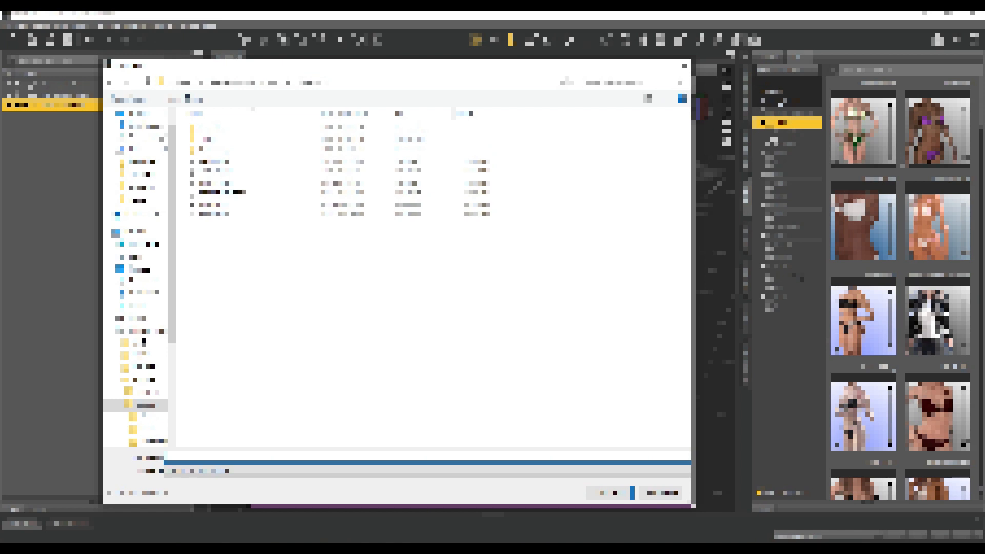
pyautogui.doubleClick(287, 127)
pyautogui.click(610, 493)
pyautogui.click(841, 300)
pyautogui.click(6, 25)
pyautogui.click(52, 136)
pyautogui.click(231, 152)
pyautogui.click(609, 494)
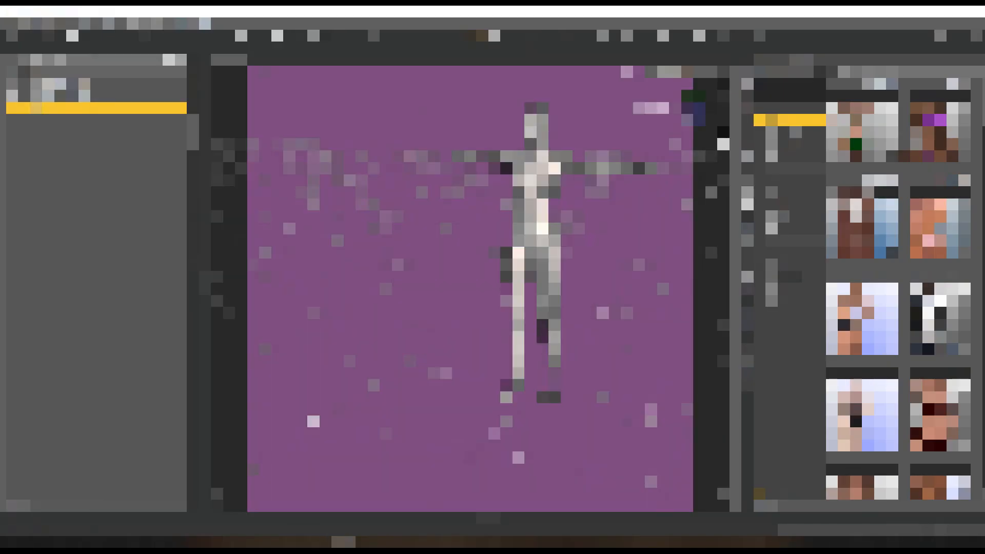
pyautogui.click(583, 457)
# Export the selected Genesis 2 Female figure as an FBX 2012 binary file named "tes".
pyautogui.click(7, 24)
pyautogui.click(53, 132)
pyautogui.click(313, 469)
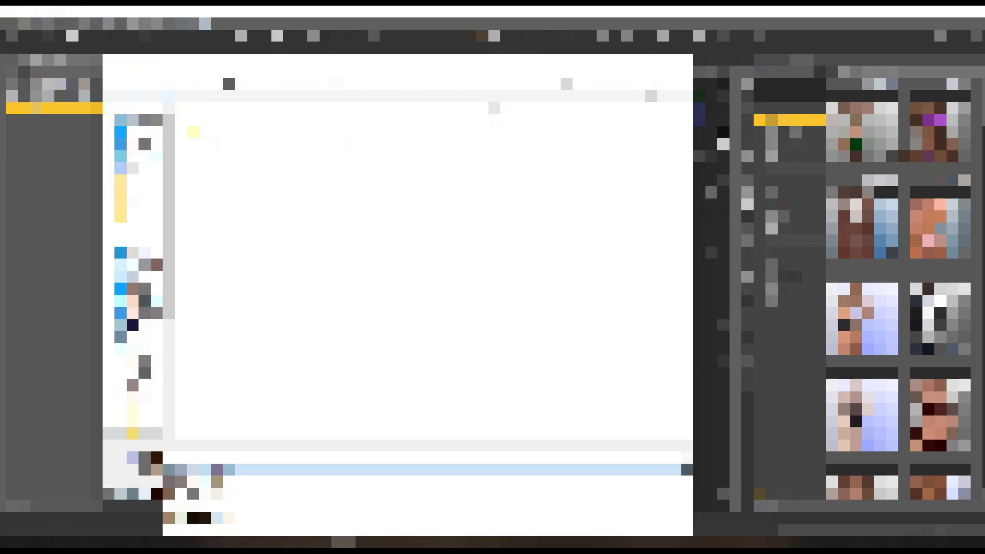
pyautogui.click(359, 518)
pyautogui.write('tes')
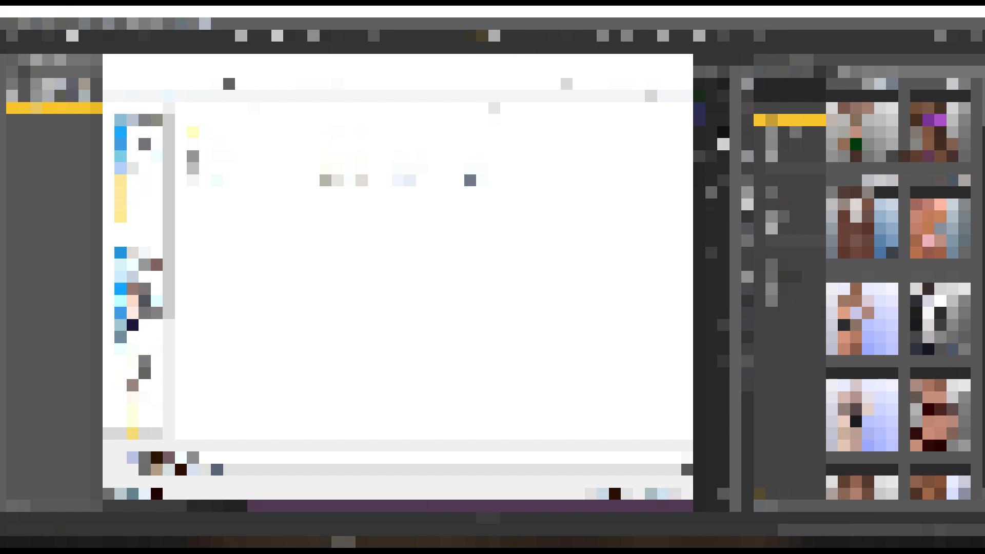
pyautogui.click(589, 495)
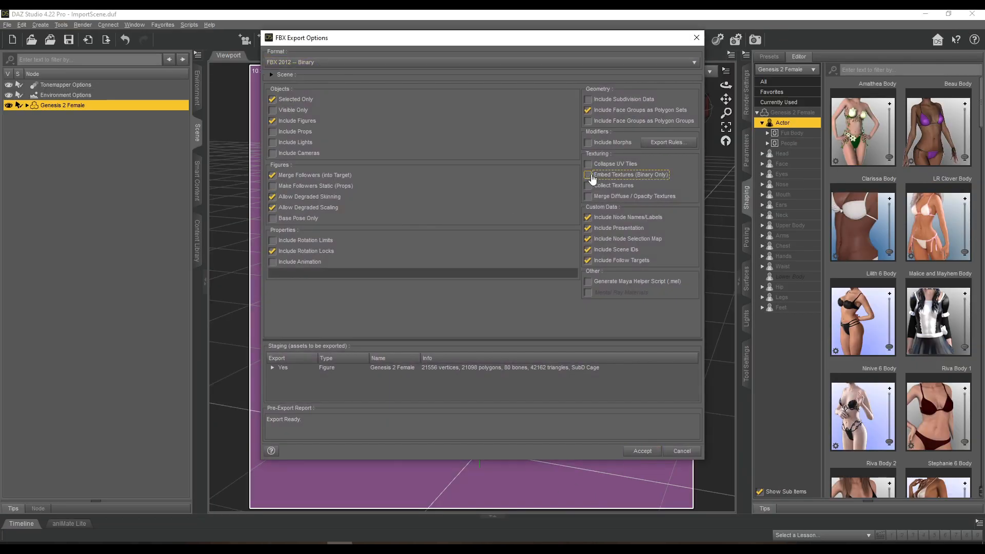
pyautogui.click(643, 451)
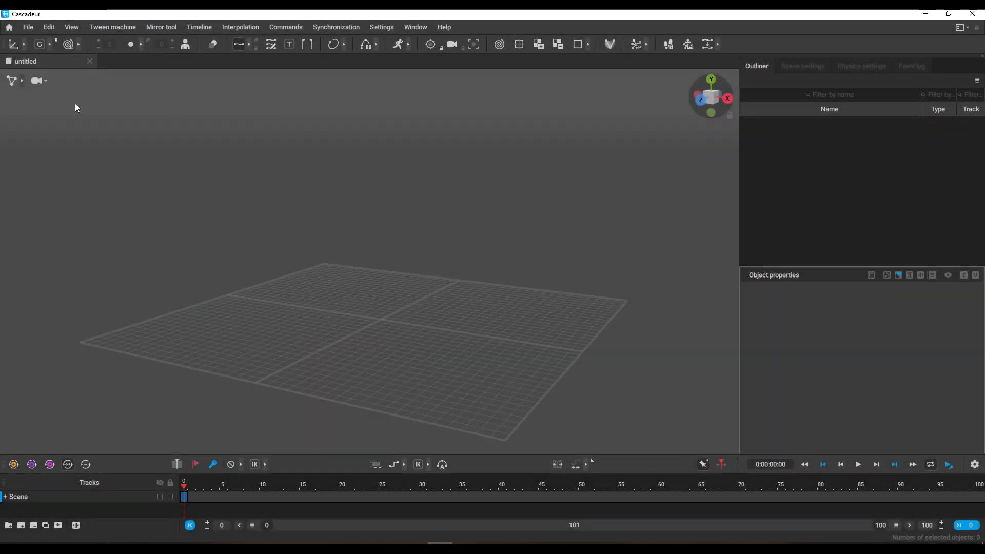
# Import the Gen2_Cascadeur figure as a model into the empty Cascadeur scene.
pyautogui.click(28, 26)
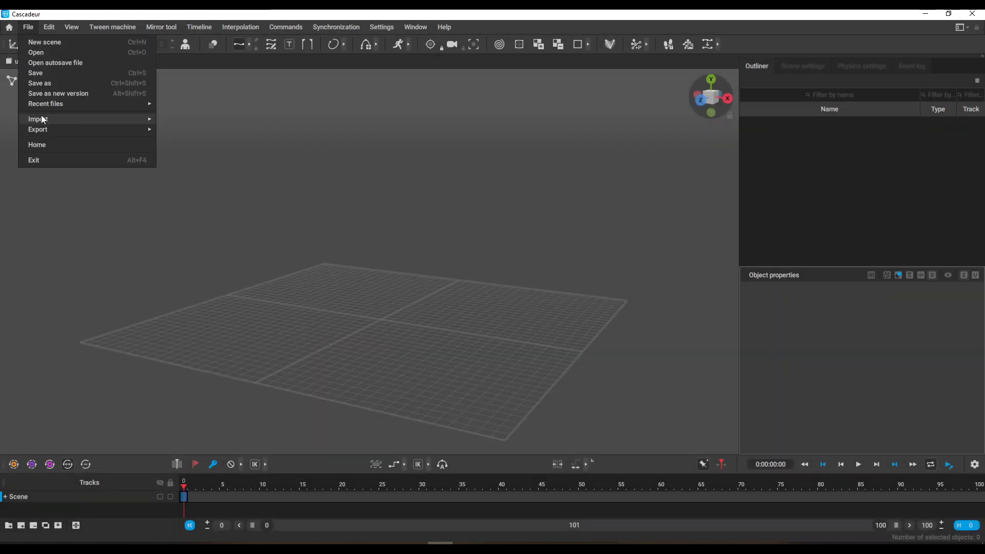
pyautogui.click(41, 115)
pyautogui.click(531, 222)
pyautogui.click(530, 223)
pyautogui.click(373, 316)
pyautogui.click(441, 374)
pyautogui.doubleClick(489, 210)
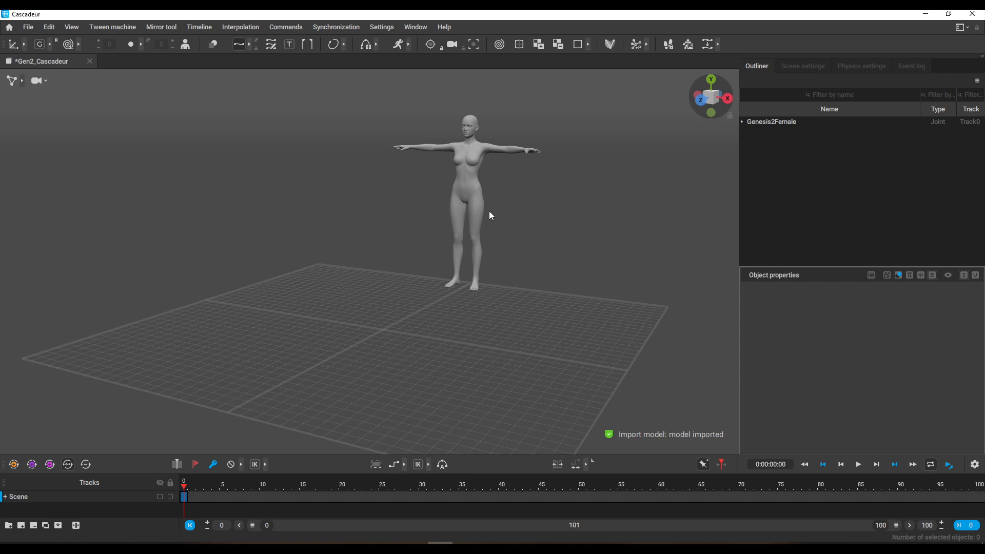
# Expand the Genesis2Female hierarchy and examine its root and hip joints.
pyautogui.click(772, 122)
pyautogui.moveTo(428, 307); pyautogui.dragTo(362, 363)
pyautogui.keyDown('alt'); pyautogui.moveTo(539, 288); pyautogui.dragTo(583, 297); pyautogui.keyUp('alt')
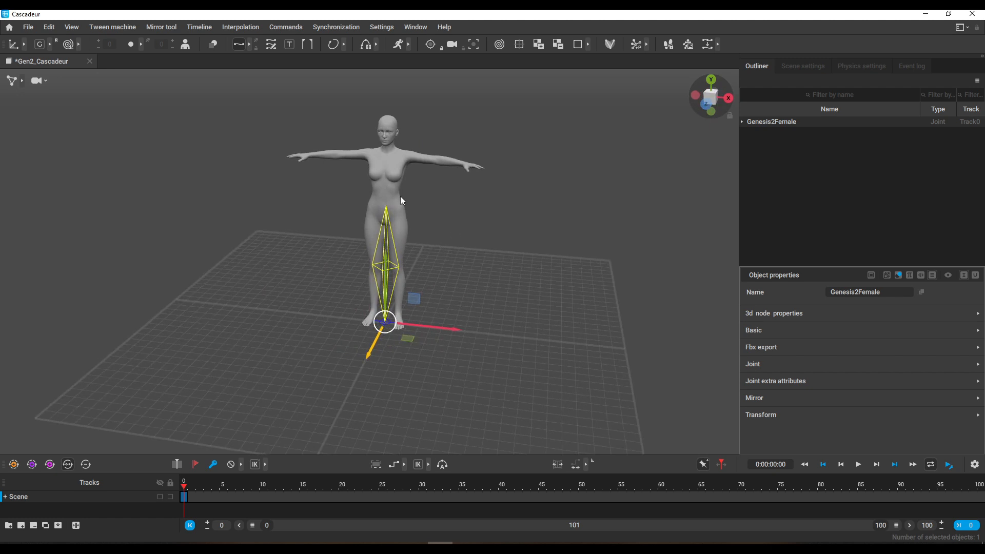
pyautogui.click(743, 122)
pyautogui.click(762, 133)
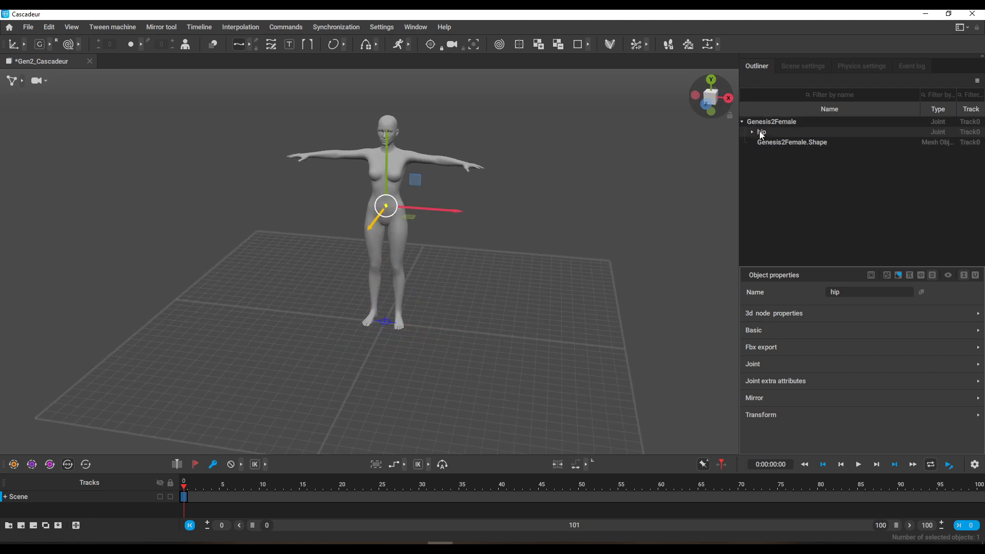
pyautogui.click(752, 132)
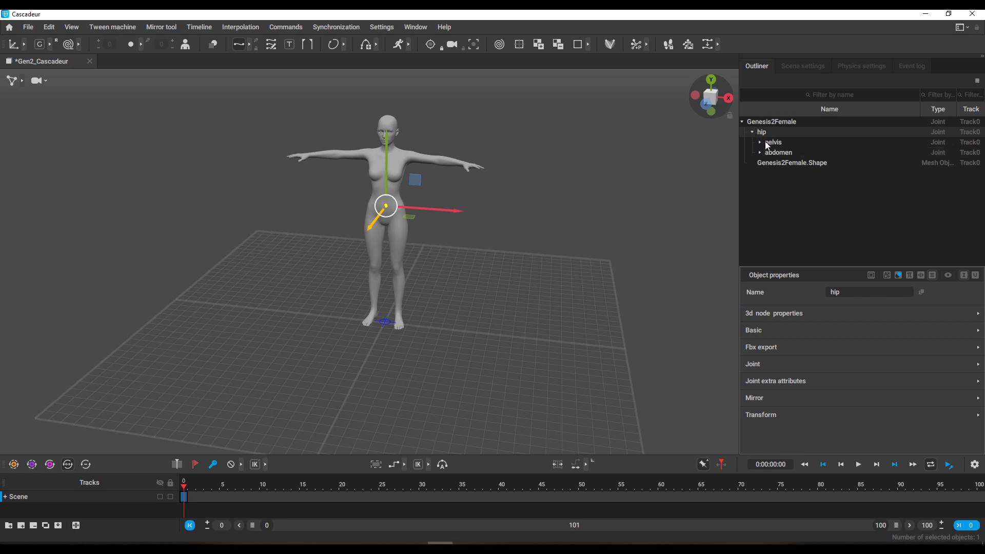
# Try moving the abdomen joint up and sideways, and undo the move.
pyautogui.click(778, 153)
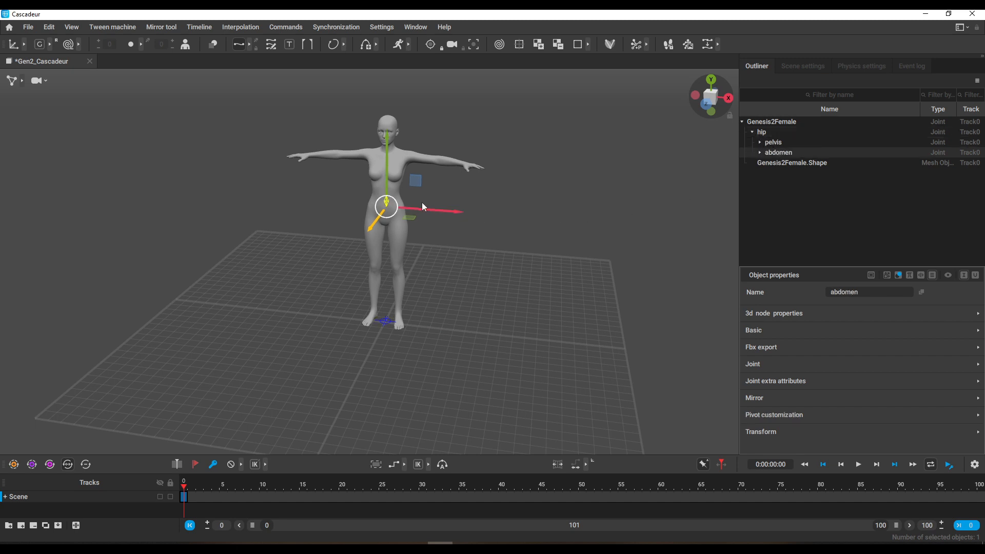
pyautogui.moveTo(418, 179); pyautogui.dragTo(400, 148)
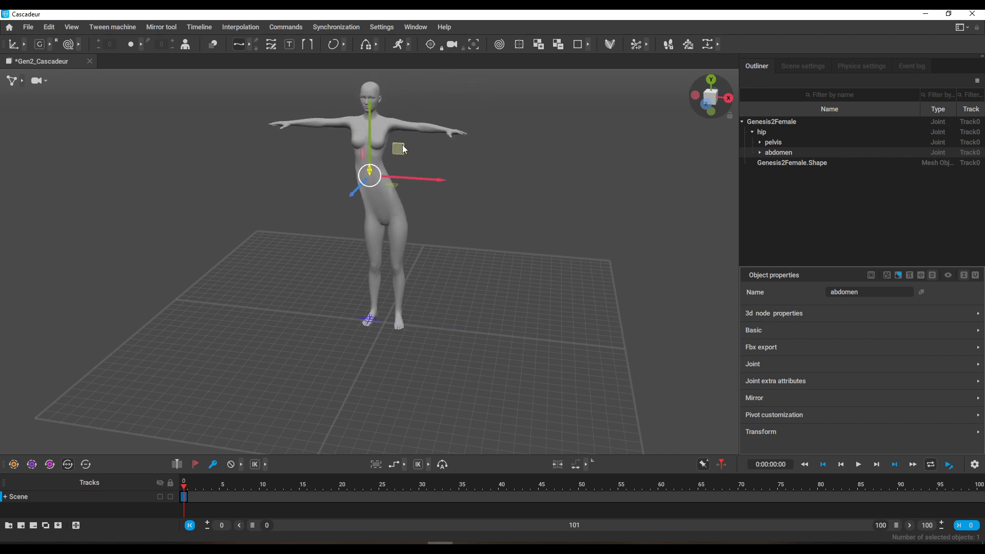
pyautogui.hotkey('ctrl', 'z')
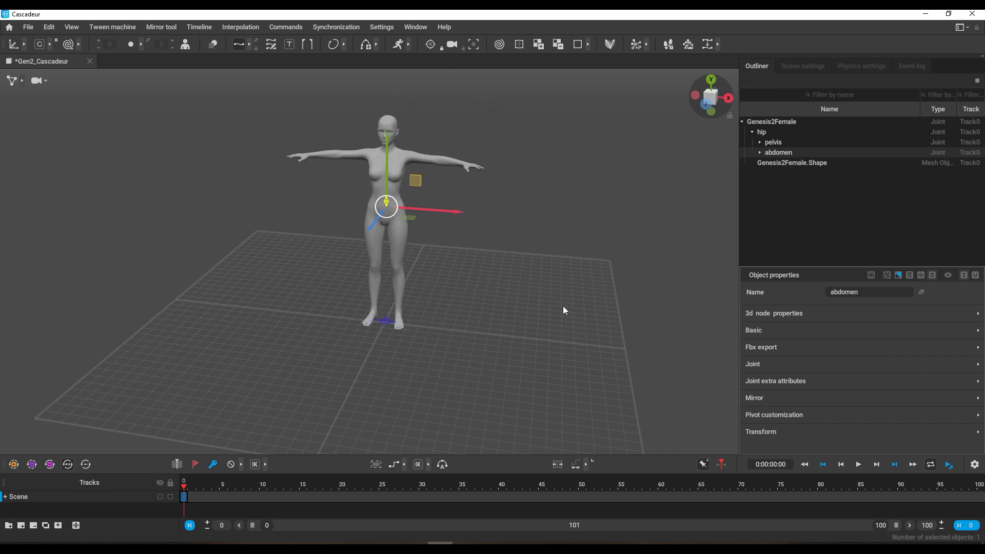
# Enter rig mode with the Genesis2Female root joint selected and open the Quick Rigging Tool.
pyautogui.moveTo(546, 297); pyautogui.dragTo(543, 297)
pyautogui.moveTo(544, 289); pyautogui.dragTo(501, 271, button='right')
pyautogui.scroll(2, 501, 179)
pyautogui.click(771, 121)
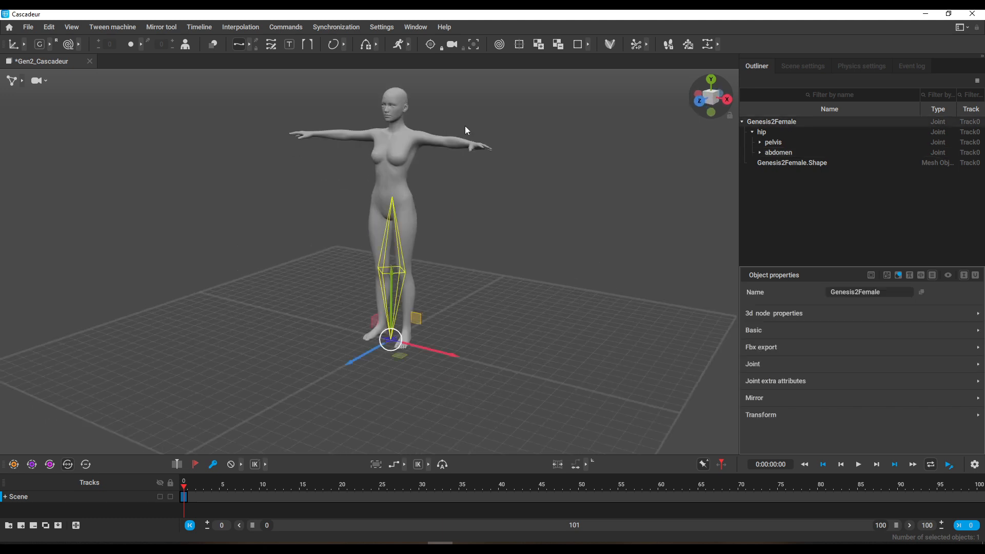
pyautogui.click(540, 48)
pyautogui.click(454, 316)
pyautogui.click(48, 61)
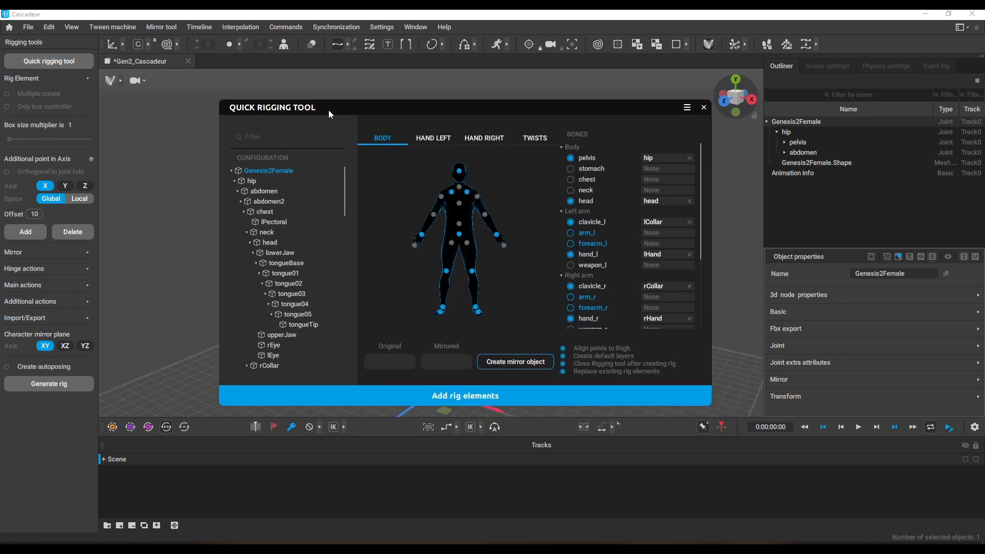
# Assign the abdomen, chest and neck joints to the stomach, chest and neck bones of the body.
pyautogui.click(262, 191)
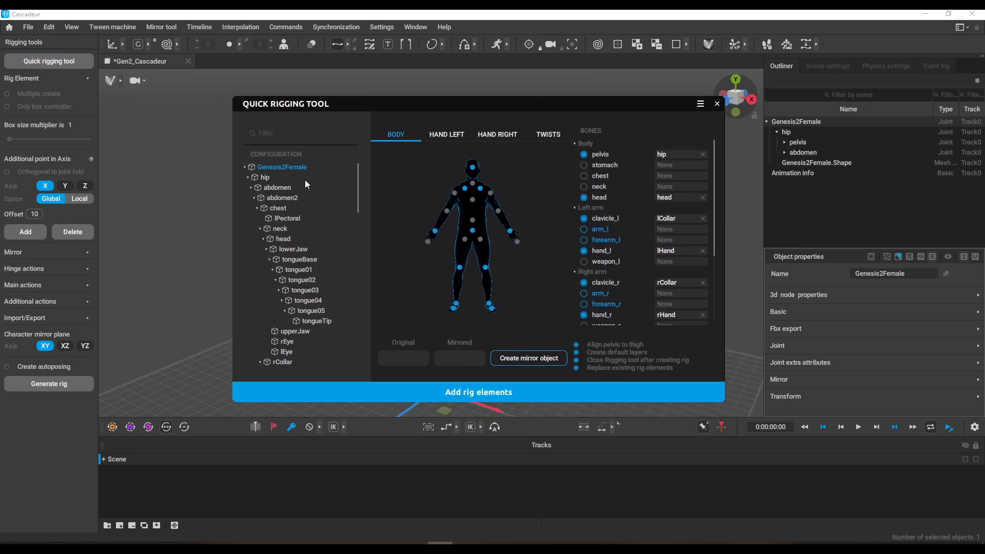
pyautogui.click(472, 224)
pyautogui.click(280, 189)
pyautogui.click(471, 186)
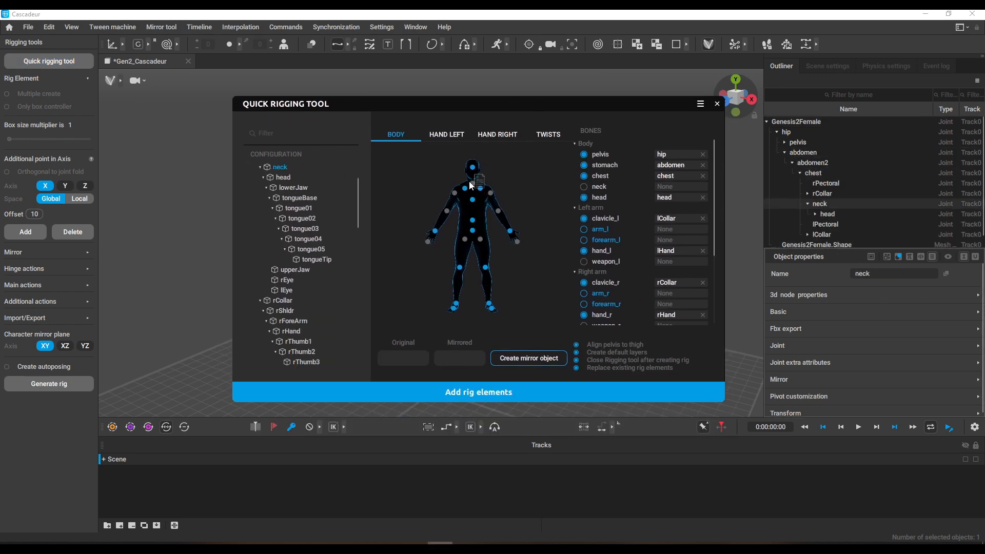
# Assign the rShldr and lShldr joints to the arm_r and arm_l bones.
pyautogui.click(264, 177)
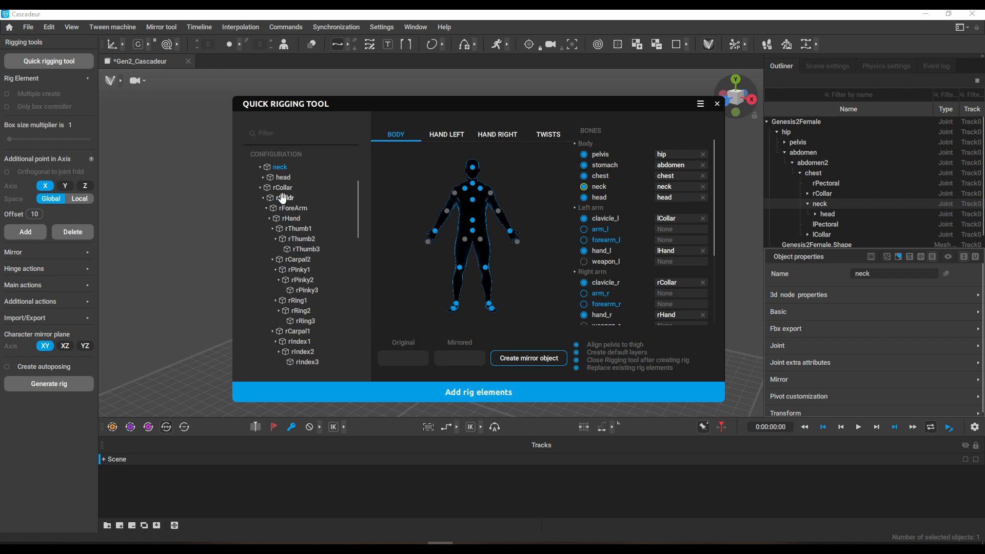
pyautogui.click(283, 198)
pyautogui.click(456, 193)
pyautogui.scroll(-1, 600, 267)
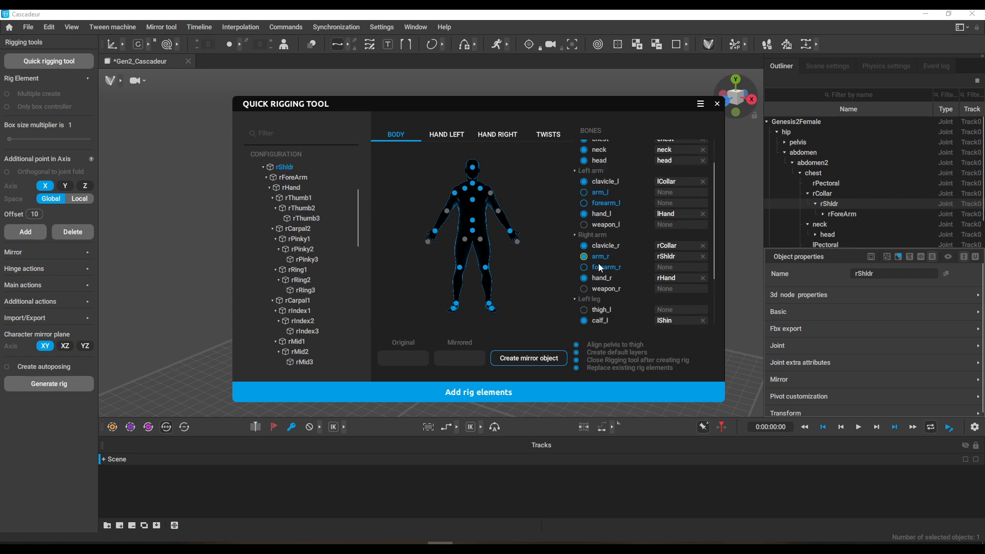
pyautogui.click(263, 169)
pyautogui.moveTo(284, 188); pyautogui.dragTo(474, 201)
pyautogui.click(263, 168)
pyautogui.click(263, 168)
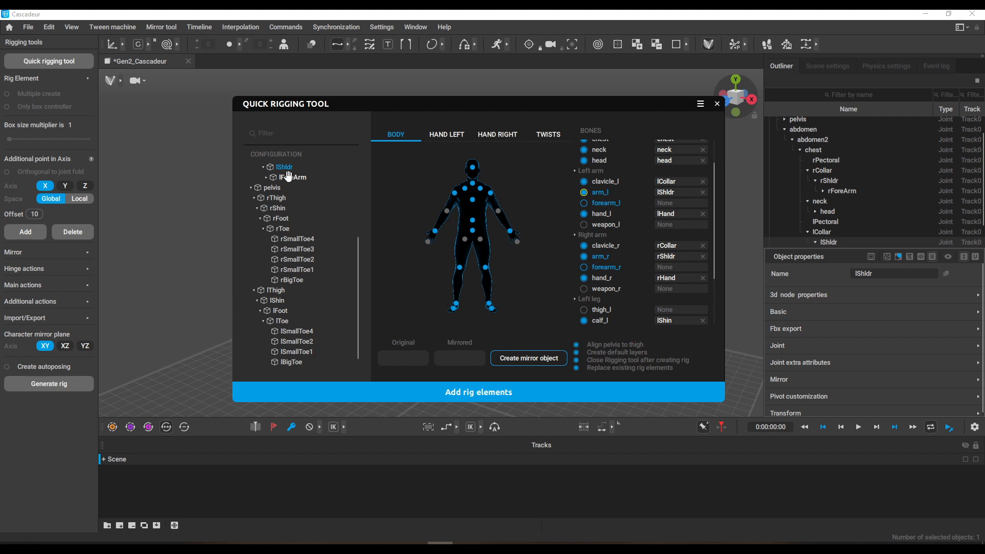
# Assign the rForeArm and lForeArm joints to the forearm_r and forearm_l bones.
pyautogui.scroll(3, 259, 271)
pyautogui.click(263, 259)
pyautogui.moveTo(286, 269); pyautogui.dragTo(431, 222)
pyautogui.scroll(-1, 259, 225)
pyautogui.scroll(3, 262, 241)
pyautogui.scroll(-2, 308, 243)
pyautogui.moveTo(303, 214); pyautogui.dragTo(480, 205)
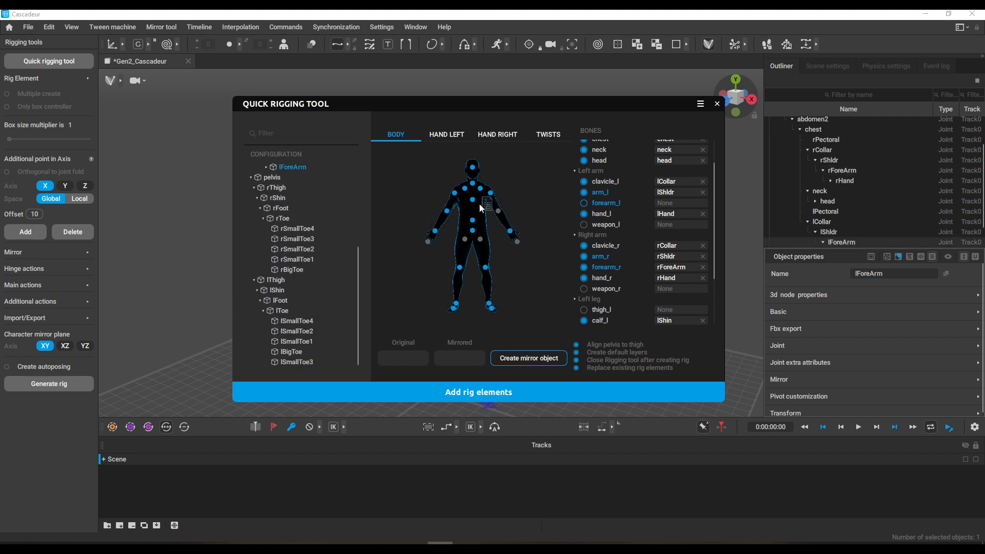
# Assign the lThigh and rThigh joints to the thigh_l and thigh_r bones.
pyautogui.scroll(-3, 632, 237)
pyautogui.moveTo(276, 280); pyautogui.dragTo(480, 242)
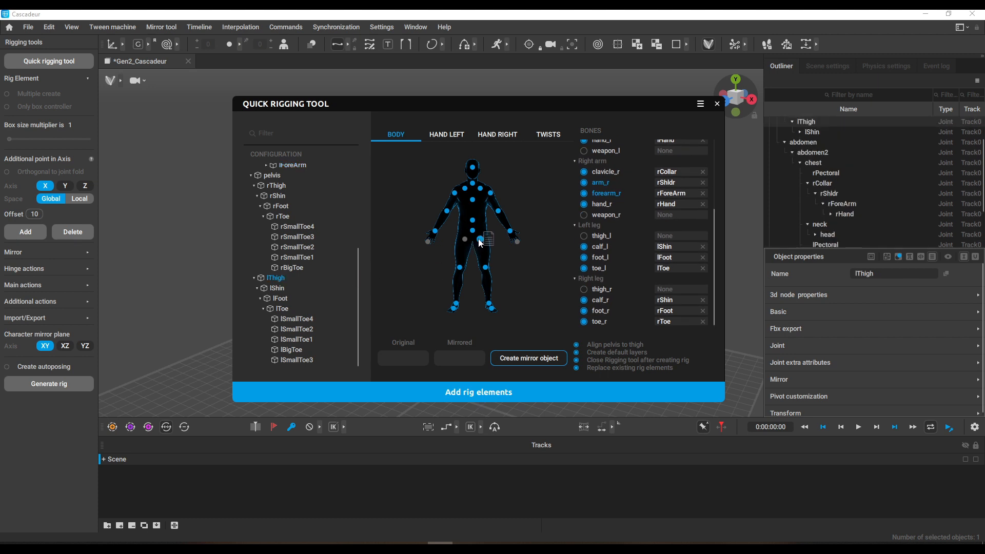
pyautogui.moveTo(276, 187); pyautogui.dragTo(464, 240)
# Assign the shoulder and forearm joints of both arms to their arm and forearm twist slots.
pyautogui.click(448, 137)
pyautogui.click(536, 137)
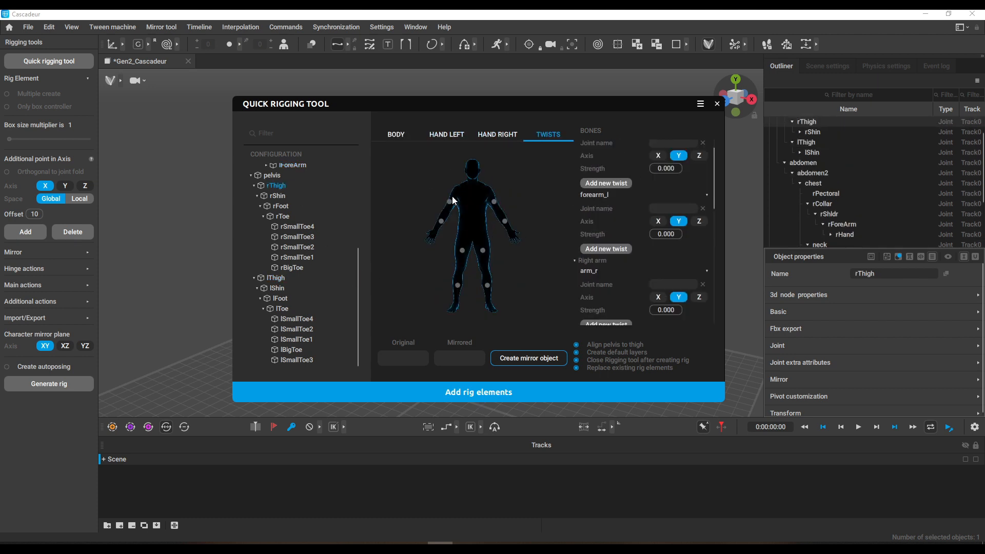
pyautogui.scroll(3, 313, 204)
pyautogui.moveTo(286, 259); pyautogui.dragTo(449, 201)
pyautogui.moveTo(284, 198); pyautogui.dragTo(495, 202)
pyautogui.moveTo(291, 179); pyautogui.dragTo(503, 221)
# Assign the thigh and shin joints of both legs to their twist slots and add the rig elements.
pyautogui.scroll(-1, 321, 215)
pyautogui.moveTo(276, 187); pyautogui.dragTo(462, 254)
pyautogui.moveTo(274, 196); pyautogui.dragTo(458, 285)
pyautogui.moveTo(276, 288); pyautogui.dragTo(488, 285)
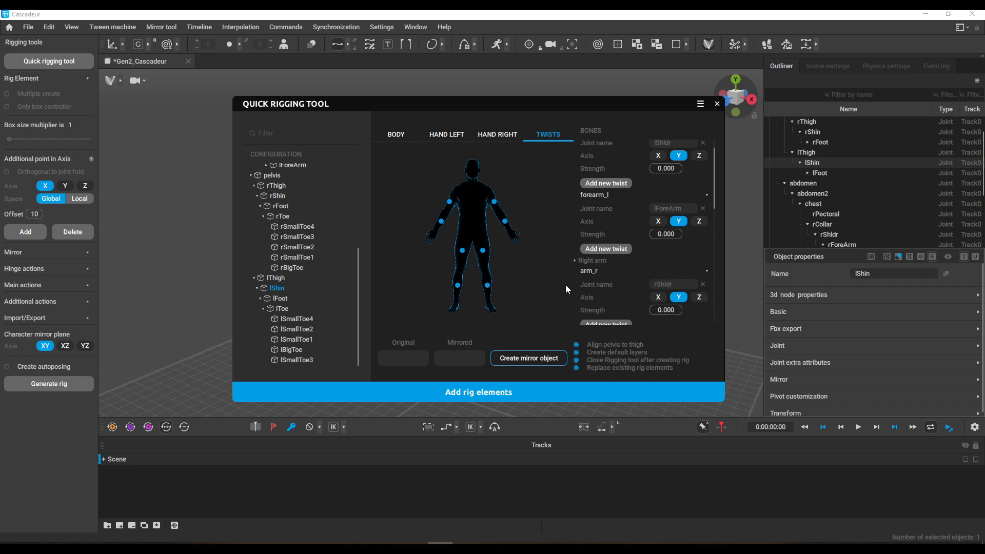
pyautogui.click(523, 392)
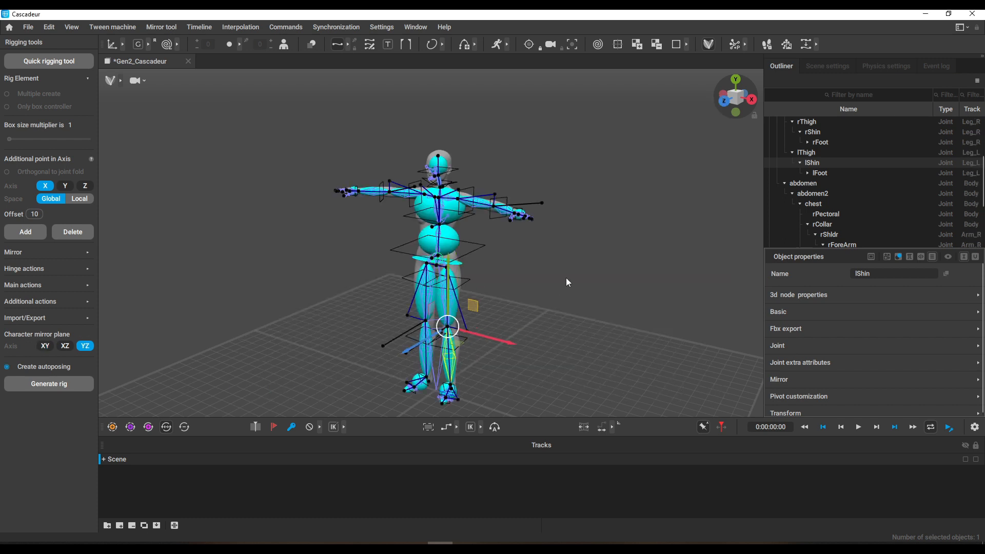
# Try moving the Genesis2Female root in AutoPosing mode, and undo the move.
pyautogui.click(142, 82)
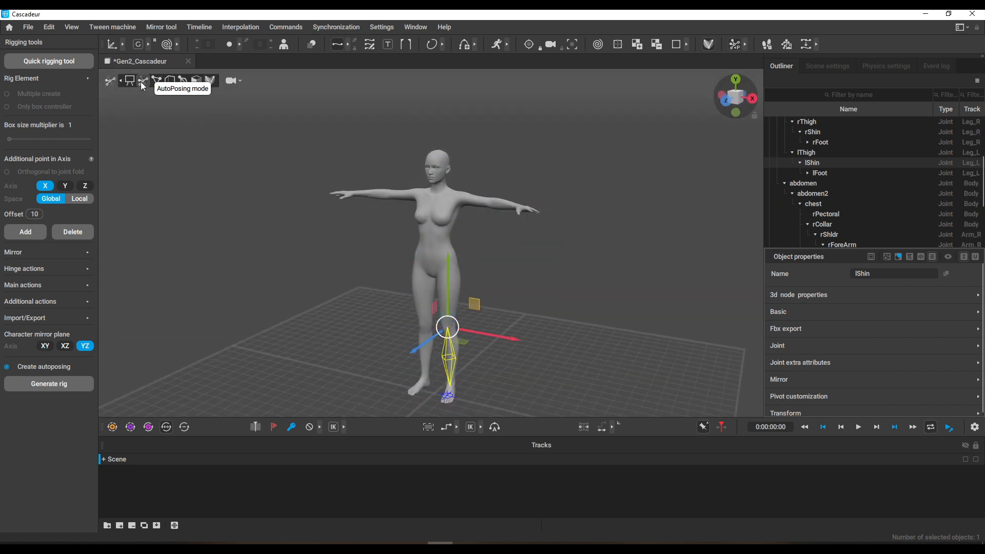
pyautogui.scroll(4, 800, 190)
pyautogui.click(799, 192)
pyautogui.scroll(-5, 608, 212)
pyautogui.keyDown('alt'); pyautogui.moveTo(555, 246); pyautogui.dragTo(549, 258); pyautogui.keyUp('alt')
pyautogui.scroll(3, 549, 258)
pyautogui.moveTo(461, 343); pyautogui.dragTo(473, 338)
pyautogui.hotkey('ctrl', 'z')
# Show the rig points and examine the left hand's rig element and additional point up close.
pyautogui.click(803, 214)
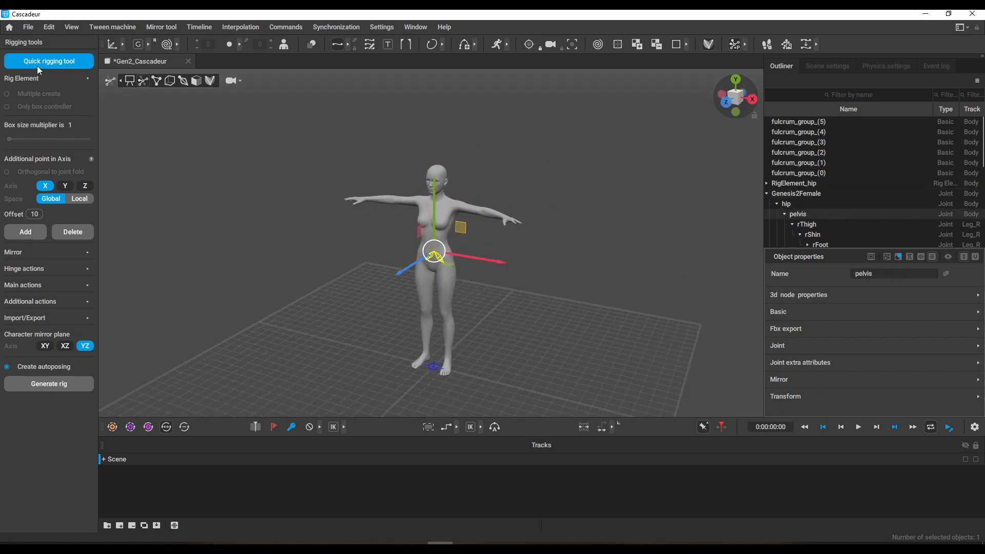
pyautogui.click(156, 82)
pyautogui.click(506, 224)
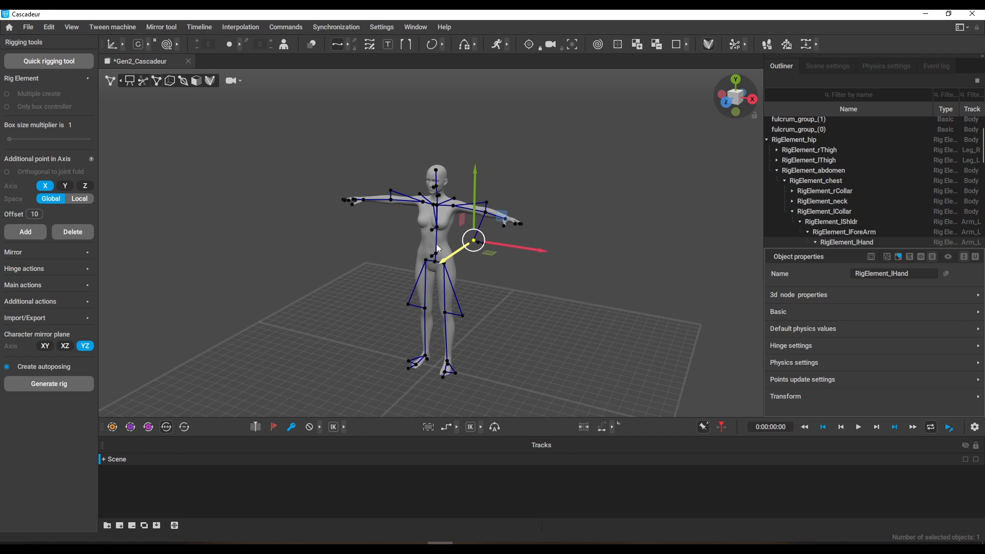
pyautogui.click(747, 106)
pyautogui.scroll(3, 531, 266)
pyautogui.click(532, 266)
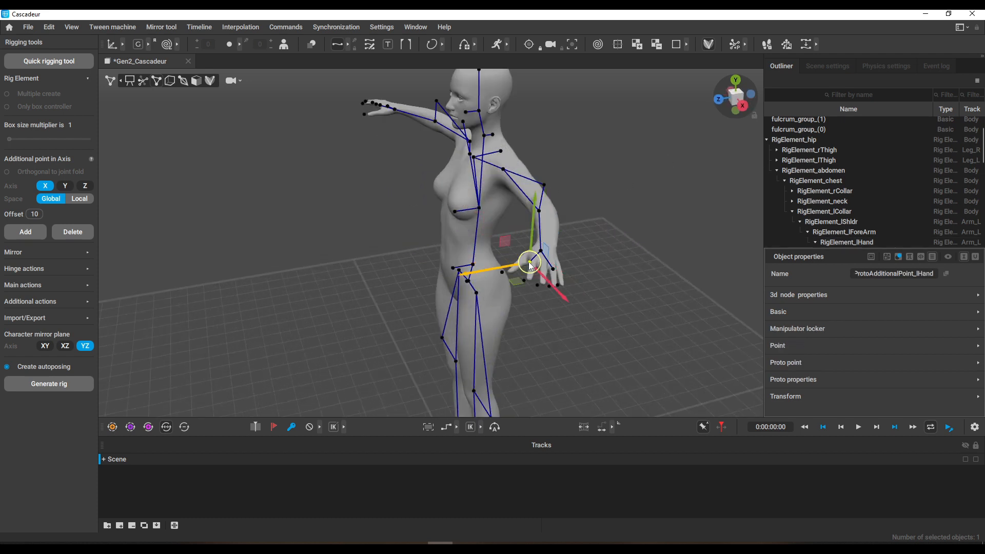
# Try to enable the AutoPosing tool for the Genesis2Female figure.
pyautogui.click(144, 81)
pyautogui.click(775, 193)
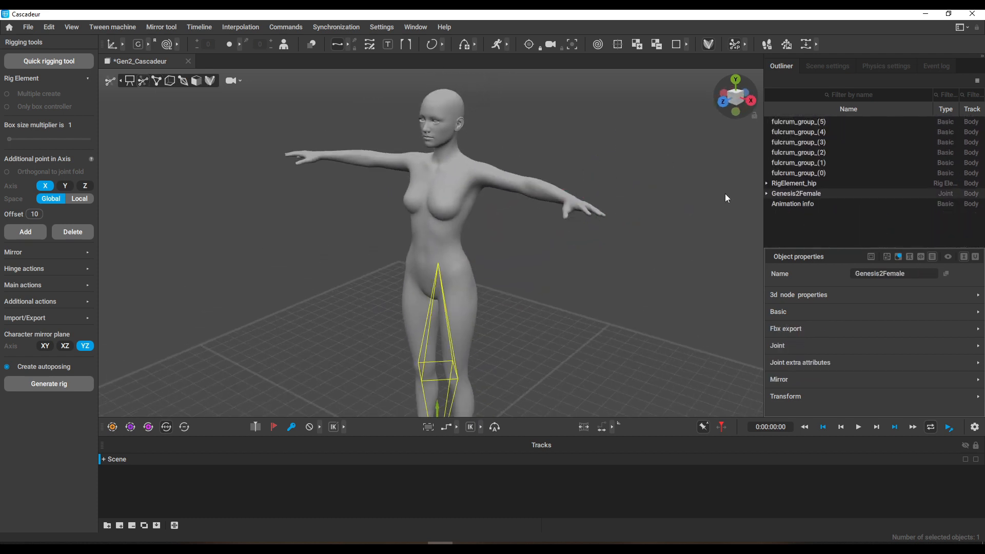
pyautogui.scroll(-3, 576, 283)
pyautogui.click(735, 45)
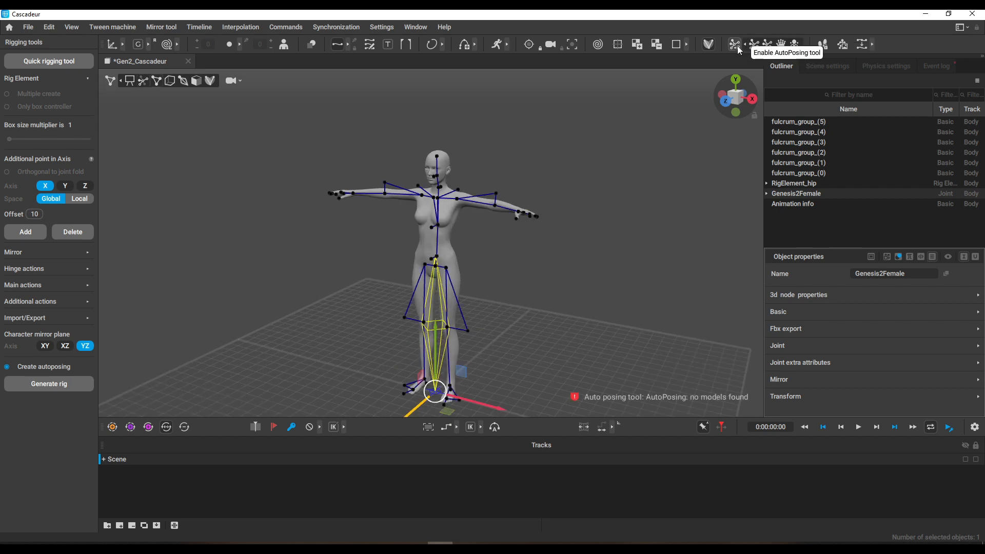
# Leave rig mode with the rig generated and switch the figure to AutoPosing mode.
pyautogui.click(709, 45)
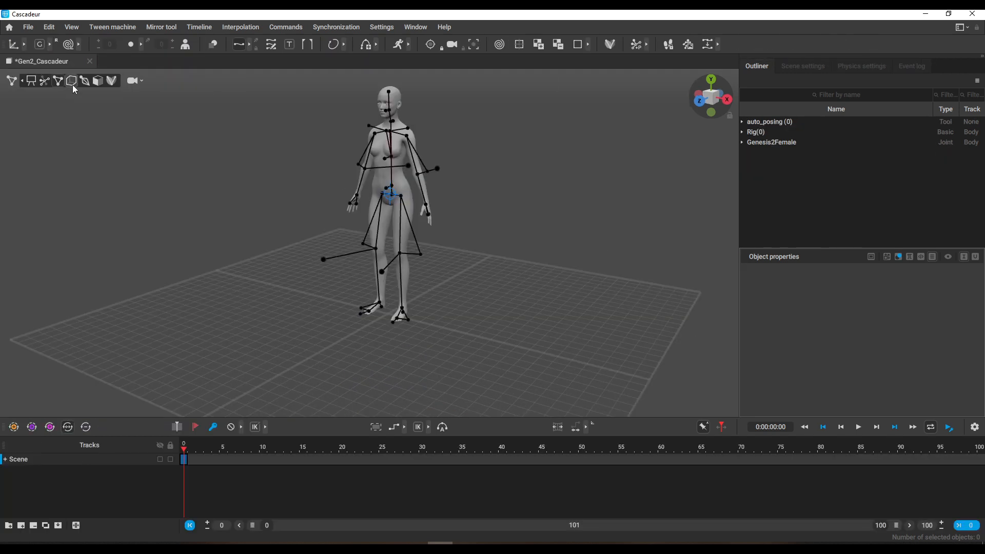
pyautogui.click(525, 315)
pyautogui.click(40, 80)
# Try moving the left hand controller up and inward, and undo the pose changes.
pyautogui.scroll(5, 477, 293)
pyautogui.scroll(-5, 485, 316)
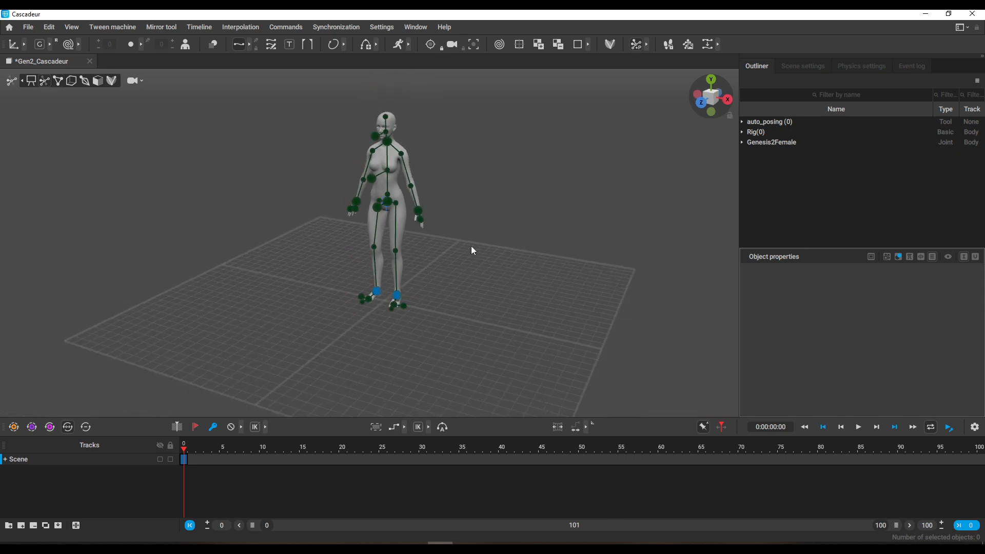
pyautogui.scroll(4, 471, 245)
pyautogui.click(439, 199)
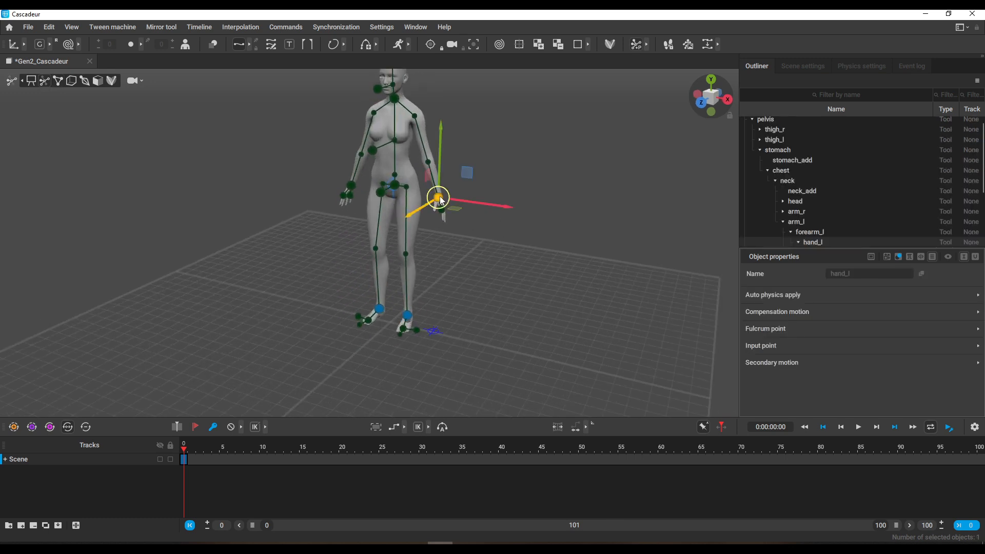
pyautogui.moveTo(472, 178); pyautogui.dragTo(441, 139)
pyautogui.hotkey('ctrl', 'z')
pyautogui.moveTo(546, 184)
pyautogui.keyDown('alt'); pyautogui.mouseDown()
pyautogui.moveTo(550, 201)
pyautogui.moveTo(527, 155)
pyautogui.moveTo(537, 180)
pyautogui.mouseUp(); pyautogui.keyUp('alt')
pyautogui.hotkey('ctrl', 'z')
pyautogui.hotkey('ctrl', 'z')
# Undo the last pose change and adjust the pelvis orientation with the pelvis direction controller.
pyautogui.keyDown('alt'); pyautogui.moveTo(529, 168); pyautogui.dragTo(552, 212, button='middle'); pyautogui.keyUp('alt')
pyautogui.keyDown('alt'); pyautogui.moveTo(546, 214); pyautogui.dragTo(439, 234); pyautogui.keyUp('alt')
pyautogui.moveTo(577, 235)
pyautogui.keyDown('alt'); pyautogui.mouseDown()
pyautogui.moveTo(568, 220)
pyautogui.moveTo(582, 240)
pyautogui.mouseUp(); pyautogui.keyUp('alt')
pyautogui.moveTo(582, 240); pyautogui.dragTo(522, 150, button='middle')
pyautogui.hotkey('ctrl', 'z')
pyautogui.click(388, 325)
pyautogui.click(353, 192)
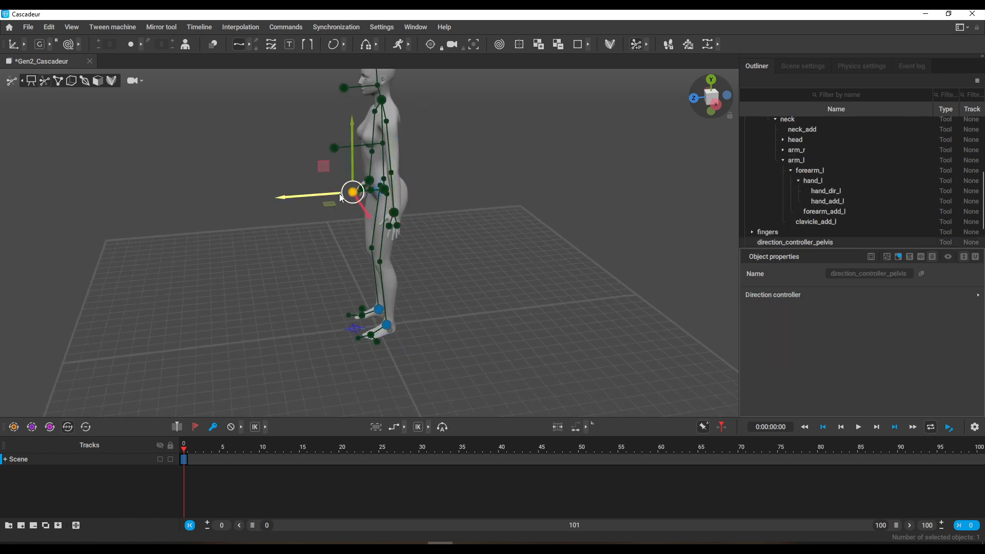
# Move the left foot controller backward to open up the stance.
pyautogui.click(389, 333)
pyautogui.keyDown('alt'); pyautogui.moveTo(391, 336); pyautogui.dragTo(552, 333); pyautogui.keyUp('alt')
pyautogui.click(436, 303)
pyautogui.moveTo(435, 304); pyautogui.dragTo(430, 331)
# Examine the left leg's knee and toe controllers up close.
pyautogui.click(430, 250)
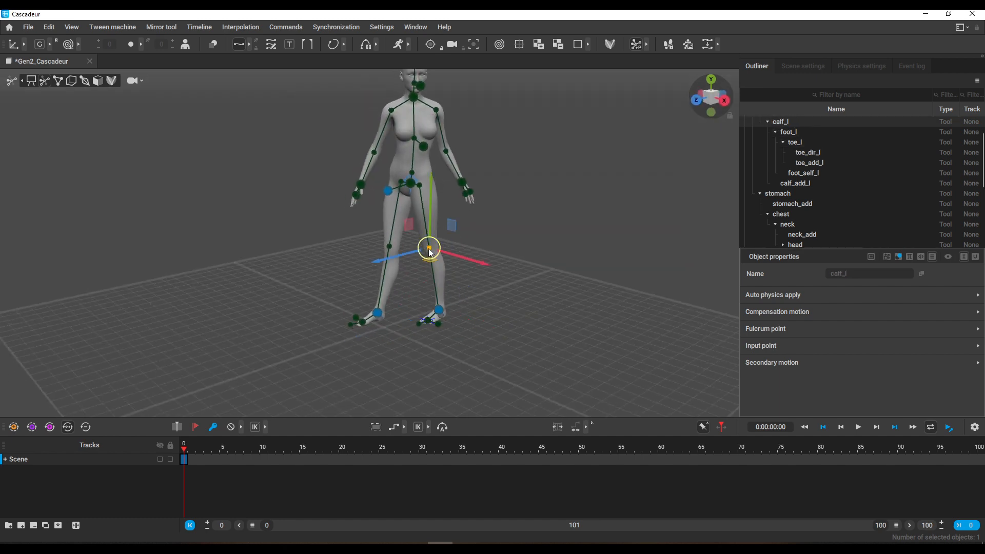
pyautogui.click(431, 322)
pyautogui.keyDown('alt'); pyautogui.moveTo(440, 330); pyautogui.dragTo(559, 358, button='right'); pyautogui.keyUp('alt')
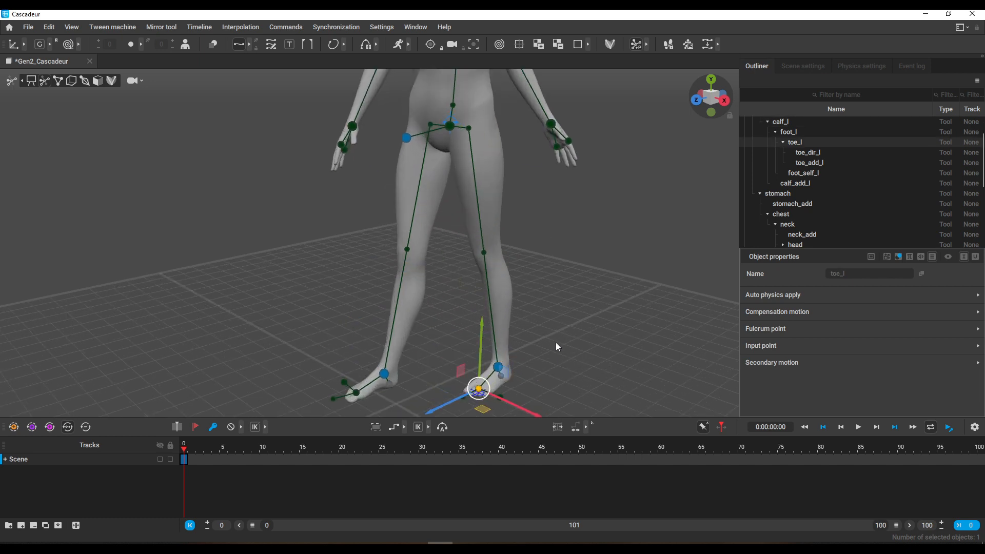
pyautogui.keyDown('alt'); pyautogui.moveTo(561, 329); pyautogui.dragTo(504, 265, button='middle'); pyautogui.keyUp('alt')
pyautogui.keyDown('alt'); pyautogui.moveTo(503, 265); pyautogui.dragTo(441, 298); pyautogui.keyUp('alt')
pyautogui.click(444, 342)
pyautogui.click(481, 331)
pyautogui.click(440, 337)
pyautogui.click(452, 181)
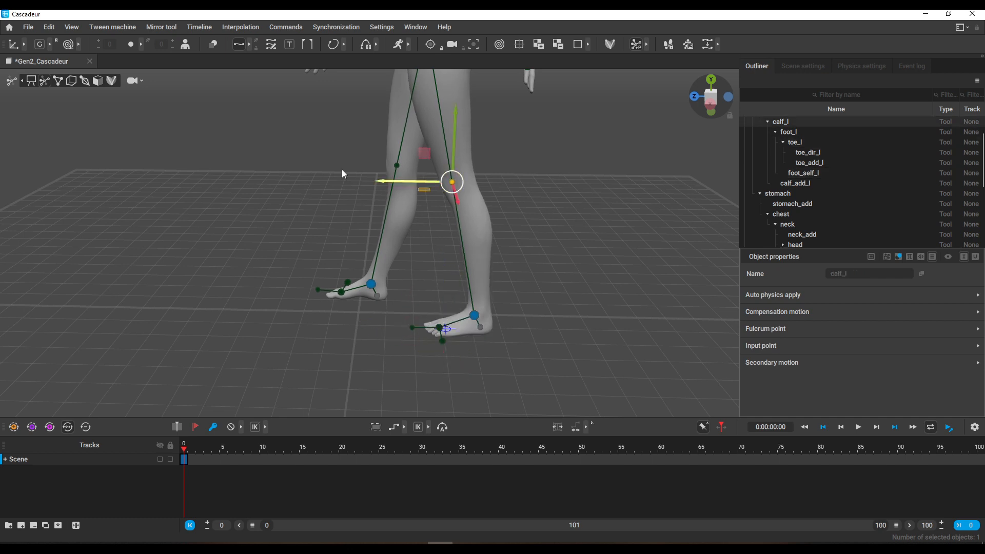
# Rotate the left foot outward about the vertical axis and adjust its position.
pyautogui.moveTo(26, 48)
pyautogui.click(475, 315)
pyautogui.moveTo(471, 339); pyautogui.dragTo(737, 367)
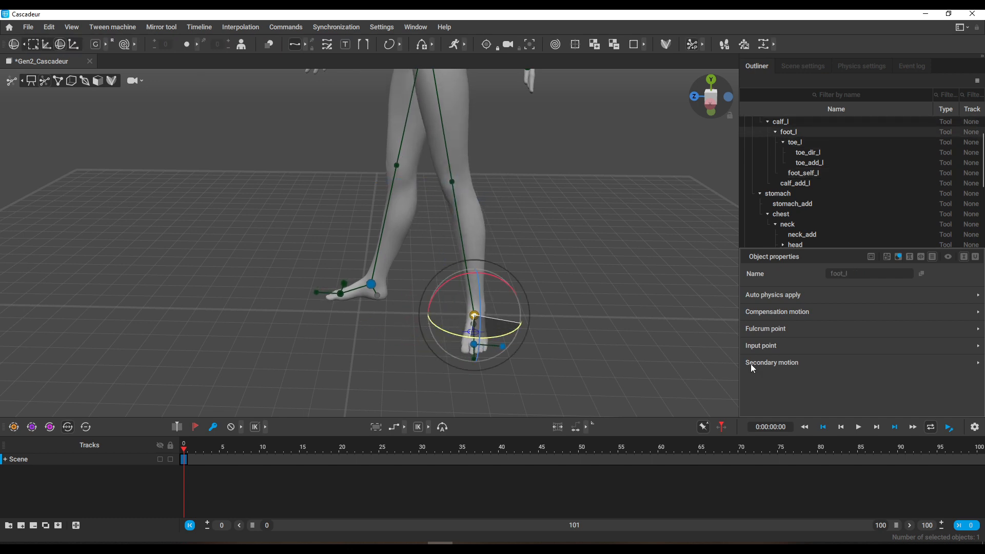
pyautogui.keyDown('alt'); pyautogui.moveTo(382, 380); pyautogui.dragTo(474, 336); pyautogui.keyUp('alt')
pyautogui.press('w')
pyautogui.moveTo(482, 270); pyautogui.dragTo(459, 268)
pyautogui.keyDown('alt'); pyautogui.moveTo(454, 333); pyautogui.dragTo(312, 300); pyautogui.keyUp('alt')
# Lower the pelvis controller so the figure's knees bend.
pyautogui.click(363, 289)
pyautogui.scroll(-2, 334, 272)
pyautogui.click(385, 102)
pyautogui.moveTo(386, 82); pyautogui.dragTo(387, 95)
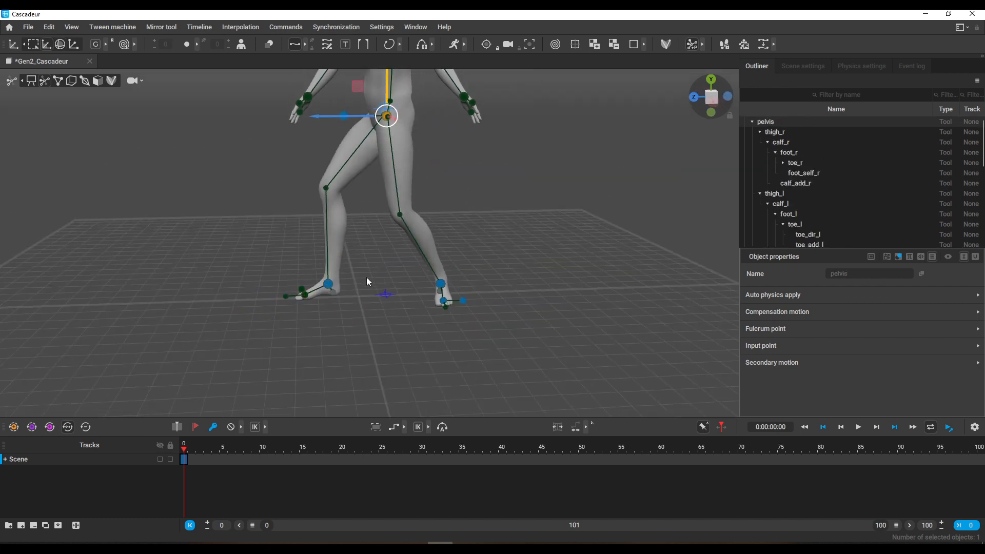
# Shift the body horizontally to balance it over the spread feet.
pyautogui.scroll(-2, 378, 253)
pyautogui.keyDown('alt'); pyautogui.moveTo(378, 253); pyautogui.dragTo(475, 189); pyautogui.keyUp('alt')
pyautogui.click(401, 100)
pyautogui.moveTo(331, 106); pyautogui.dragTo(353, 98)
pyautogui.keyDown('alt'); pyautogui.moveTo(491, 287); pyautogui.dragTo(499, 250); pyautogui.keyUp('alt')
pyautogui.moveTo(352, 84); pyautogui.dragTo(335, 85)
pyautogui.keyDown('alt'); pyautogui.moveTo(457, 146); pyautogui.dragTo(466, 182); pyautogui.keyUp('alt')
# Turn the upper body and head, and raise the right hand to waist height.
pyautogui.scroll(3, 466, 183)
pyautogui.keyDown('alt'); pyautogui.moveTo(477, 185); pyautogui.dragTo(515, 294, button='middle'); pyautogui.keyUp('alt')
pyautogui.keyDown('alt'); pyautogui.moveTo(515, 295); pyautogui.dragTo(416, 135); pyautogui.keyUp('alt')
pyautogui.click(397, 163)
pyautogui.moveTo(435, 171); pyautogui.dragTo(518, 226)
pyautogui.click(314, 296)
pyautogui.keyDown('alt'); pyautogui.moveTo(564, 287); pyautogui.dragTo(713, 310); pyautogui.keyUp('alt')
pyautogui.moveTo(467, 295); pyautogui.dragTo(510, 251)
pyautogui.keyDown('alt'); pyautogui.moveTo(595, 241); pyautogui.dragTo(618, 179); pyautogui.keyUp('alt')
pyautogui.click(510, 239)
pyautogui.keyDown('alt'); pyautogui.moveTo(510, 239); pyautogui.dragTo(446, 288); pyautogui.keyUp('alt')
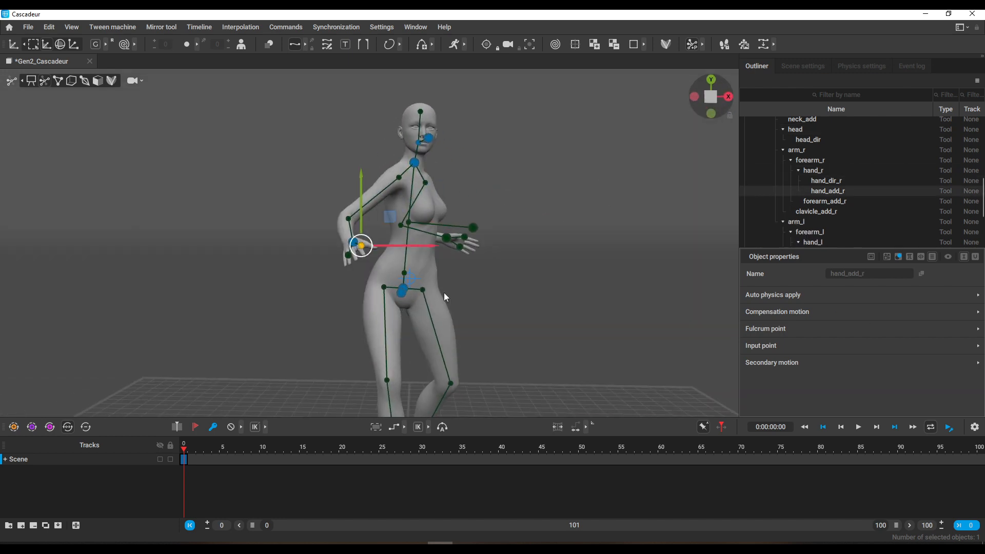
# Rotate the right hand with its direction controller and reposition it.
pyautogui.keyDown('alt'); pyautogui.moveTo(201, 135); pyautogui.dragTo(133, 144); pyautogui.keyUp('alt')
pyautogui.click(256, 249)
pyautogui.keyDown('alt'); pyautogui.moveTo(256, 249); pyautogui.dragTo(337, 252); pyautogui.keyUp('alt')
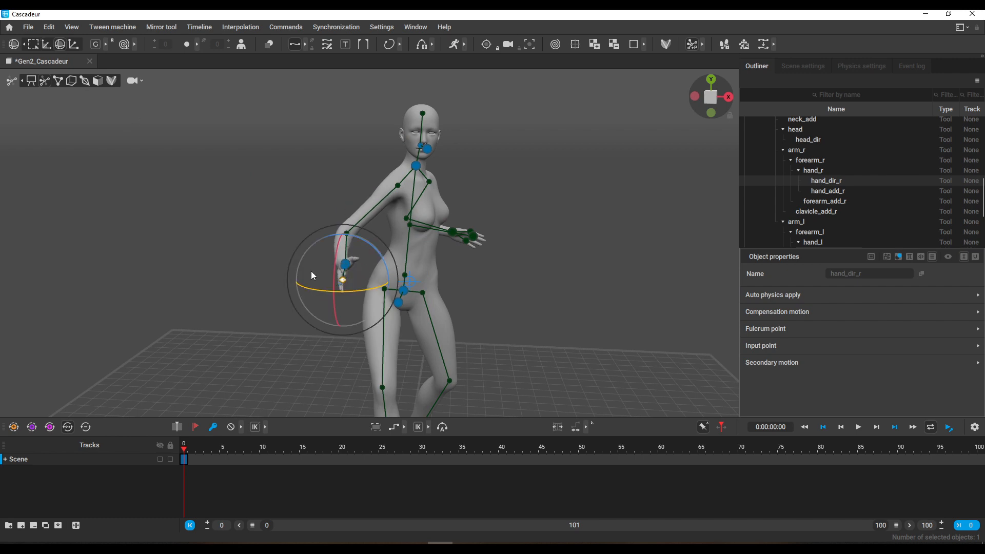
pyautogui.scroll(3, 141, 118)
pyautogui.click(333, 277)
pyautogui.moveTo(355, 240); pyautogui.dragTo(346, 235)
pyautogui.keyDown('alt'); pyautogui.moveTo(529, 287); pyautogui.dragTo(460, 299); pyautogui.keyUp('alt')
pyautogui.scroll(-3, 456, 287)
# Move the left hand controller down toward the left hip.
pyautogui.click(454, 256)
pyautogui.click(448, 251)
pyautogui.keyDown('alt'); pyautogui.moveTo(448, 251); pyautogui.dragTo(500, 257); pyautogui.keyUp('alt')
pyautogui.click(48, 45)
pyautogui.moveTo(505, 206); pyautogui.dragTo(415, 249)
pyautogui.click(495, 285)
pyautogui.click(489, 284)
pyautogui.moveTo(528, 317)
pyautogui.keyDown('alt'); pyautogui.mouseDown()
pyautogui.moveTo(661, 338)
pyautogui.moveTo(539, 313)
pyautogui.mouseUp(); pyautogui.keyUp('alt')
pyautogui.moveTo(417, 323); pyautogui.dragTo(393, 317)
# Try to rotate the left elbow and left shoulder controllers.
pyautogui.click(414, 268)
pyautogui.click(60, 45)
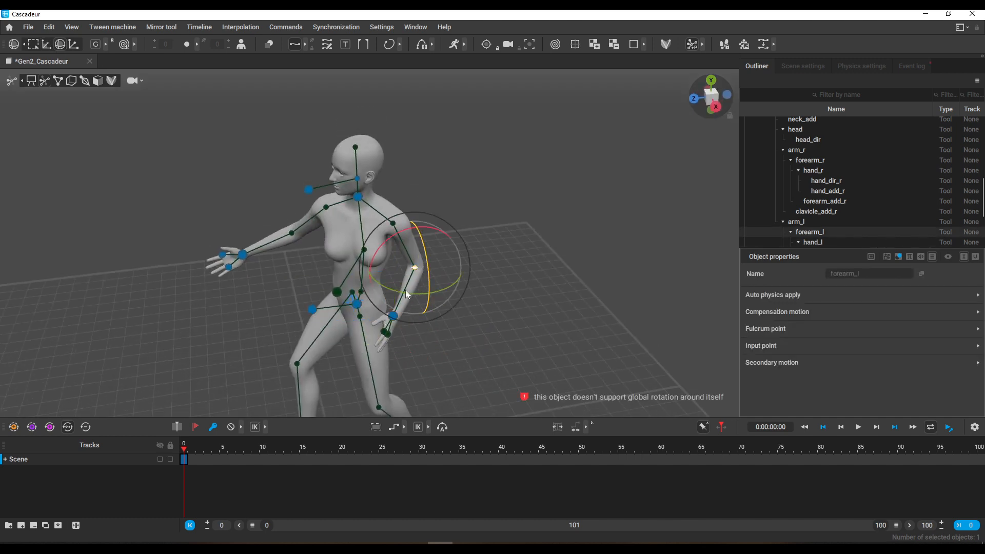
pyautogui.click(393, 224)
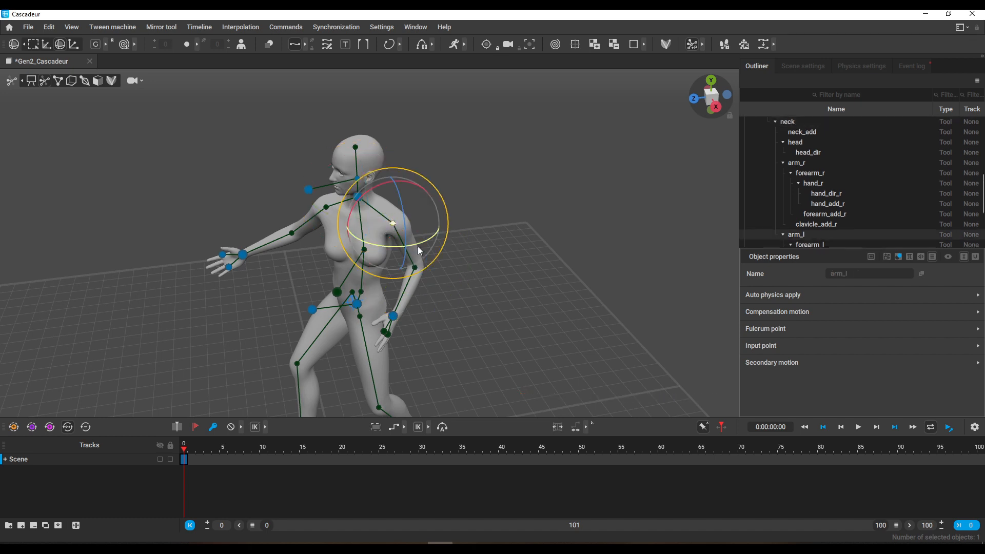
# Place the left hand on the hip and orient it with its additional hand controllers.
pyautogui.click(393, 317)
pyautogui.keyDown('alt'); pyautogui.moveTo(505, 319); pyautogui.dragTo(601, 285); pyautogui.keyUp('alt')
pyautogui.click(47, 45)
pyautogui.click(454, 275)
pyautogui.click(453, 274)
pyautogui.moveTo(481, 249); pyautogui.dragTo(487, 239)
pyautogui.keyDown('alt'); pyautogui.moveTo(562, 239); pyautogui.dragTo(505, 233); pyautogui.keyUp('alt')
pyautogui.scroll(-4, 506, 233)
pyautogui.click(505, 234)
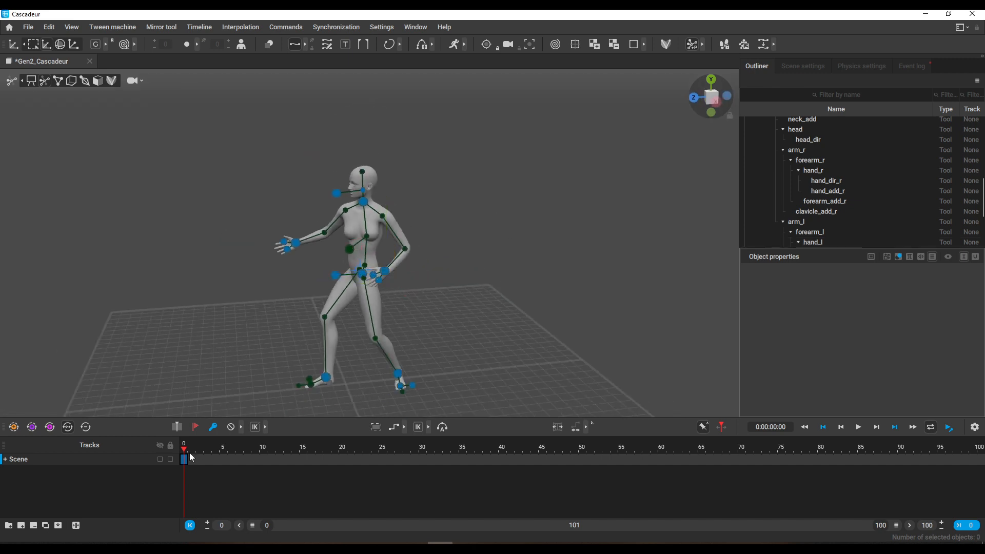
# Add a keyframe at frame 30.
pyautogui.click(210, 429)
pyautogui.scroll(2, 375, 340)
pyautogui.scroll(-4, 354, 340)
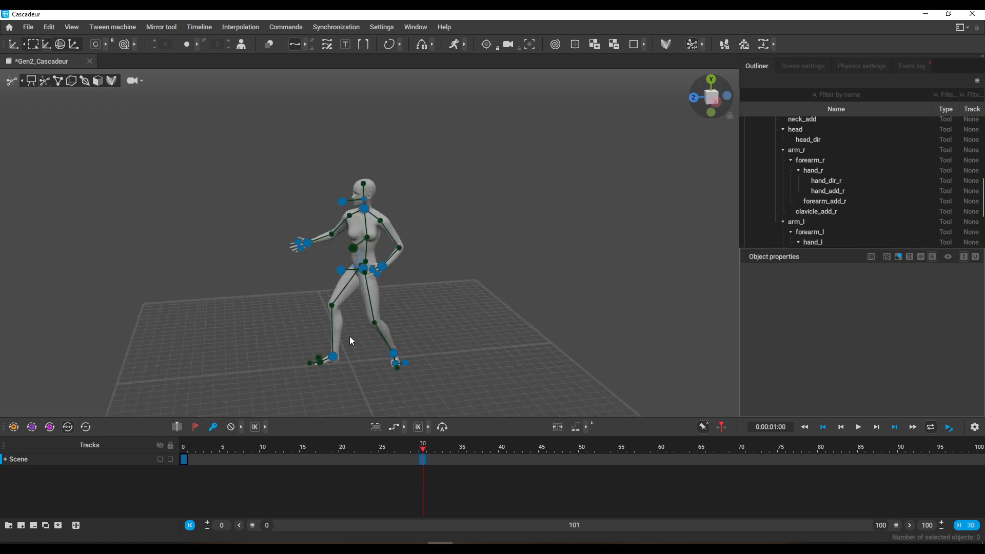
# Try moving the left foot forward and shifting the pelvis at frame 30, and undo the last changes.
pyautogui.keyDown('alt'); pyautogui.moveTo(350, 341); pyautogui.dragTo(400, 281, button='middle'); pyautogui.keyUp('alt')
pyautogui.click(445, 295)
pyautogui.scroll(2, 431, 274)
pyautogui.moveTo(433, 315); pyautogui.dragTo(344, 309)
pyautogui.click(389, 306)
pyautogui.click(423, 199)
pyautogui.moveTo(392, 203); pyautogui.dragTo(359, 206)
pyautogui.hotkey('ctrl', 'z')
pyautogui.doubleClick(423, 199)
pyautogui.hotkey('ctrl', 'z')
pyautogui.hotkey('ctrl', 'z')
pyautogui.hotkey('ctrl', 'z')
pyautogui.hotkey('ctrl', 'z')
pyautogui.hotkey('ctrl', 'z')
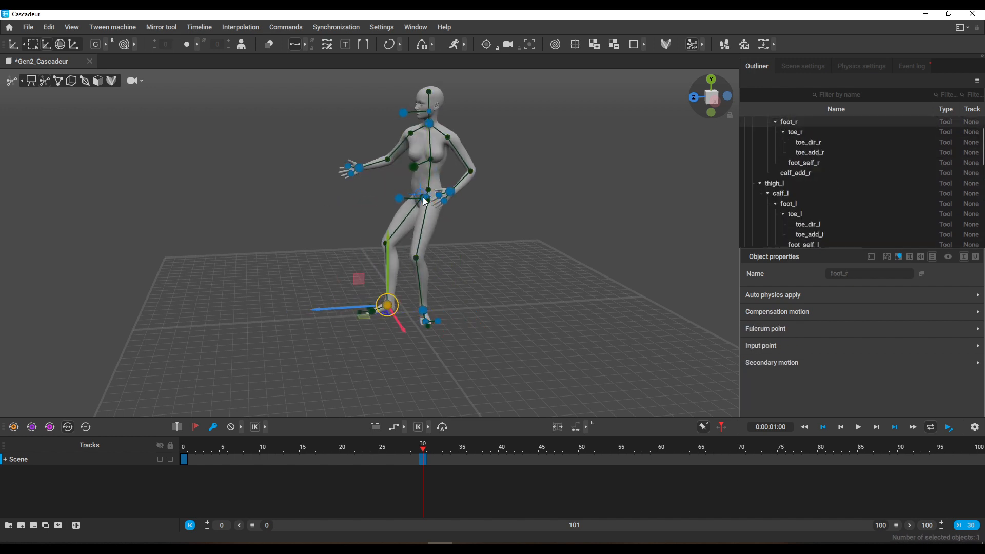
# Try moving the left foot forward again and shifting all upper-body controllers forward together.
pyautogui.moveTo(440, 317); pyautogui.dragTo(411, 321)
pyautogui.doubleClick(426, 199)
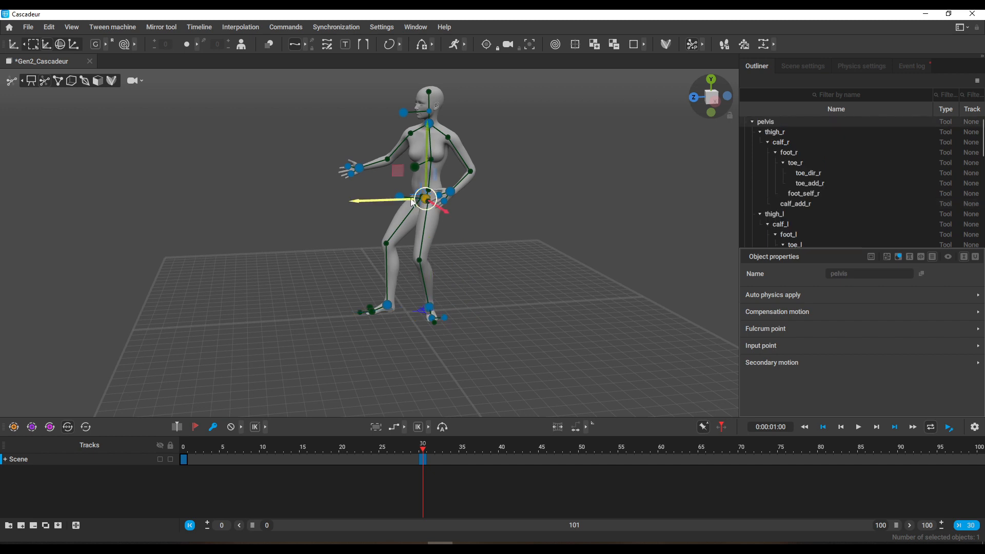
pyautogui.hotkey('ctrl', 'z')
pyautogui.moveTo(323, 79); pyautogui.dragTo(520, 233)
pyautogui.moveTo(379, 202); pyautogui.dragTo(358, 201)
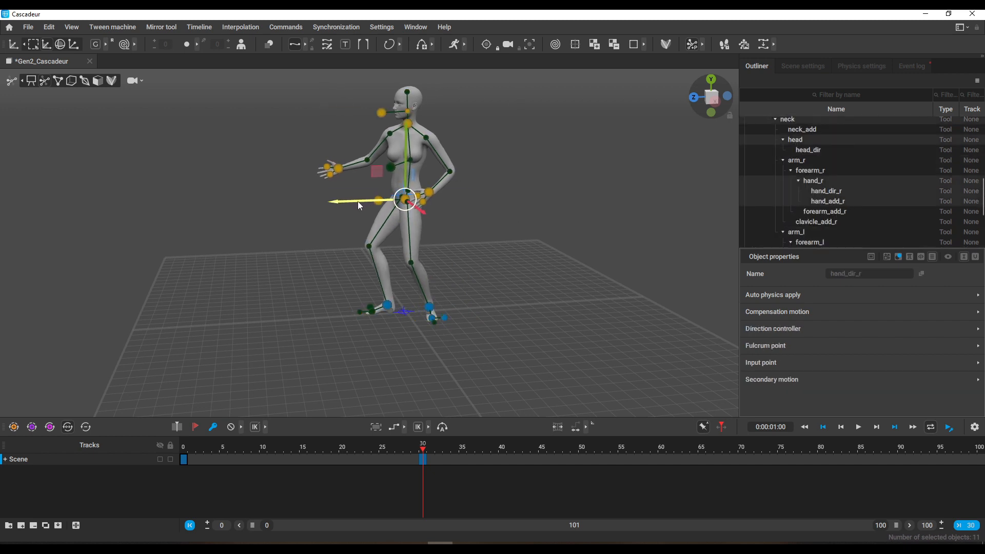
# Try moving the right foot backward, and undo the foot and body changes at frame 30.
pyautogui.click(387, 304)
pyautogui.moveTo(342, 307)
pyautogui.mouseDown()
pyautogui.moveTo(312, 306)
pyautogui.moveTo(354, 307)
pyautogui.mouseUp()
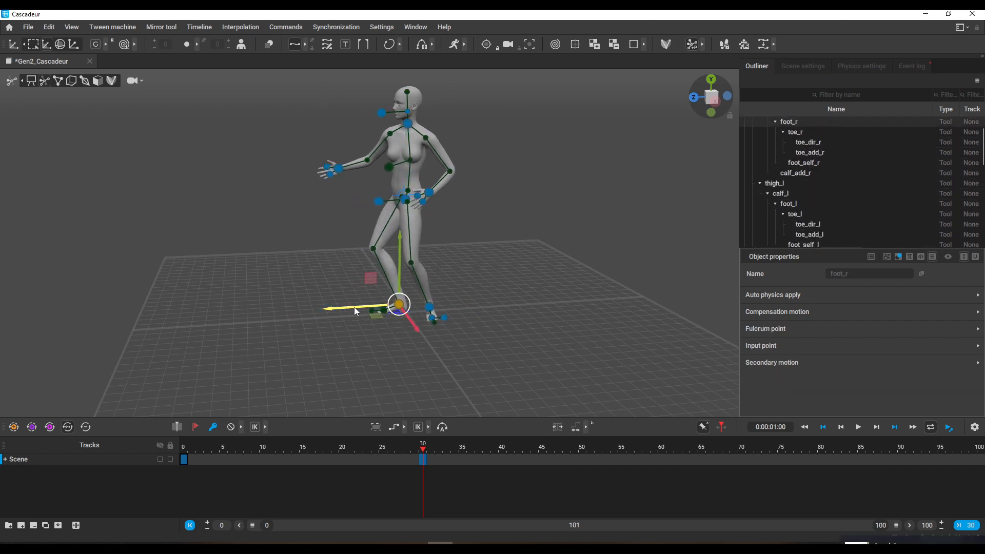
pyautogui.hotkey('ctrl', 'z')
pyautogui.hotkey('ctrl', 'z')
pyautogui.hotkey('ctrl', 'z')
pyautogui.hotkey('ctrl', 'z')
pyautogui.hotkey('ctrl', 'z')
pyautogui.hotkey('ctrl', 'z')
# At frame 15, lift the left foot forward and shift all upper-body controllers forward together.
pyautogui.moveTo(428, 450); pyautogui.dragTo(302, 457)
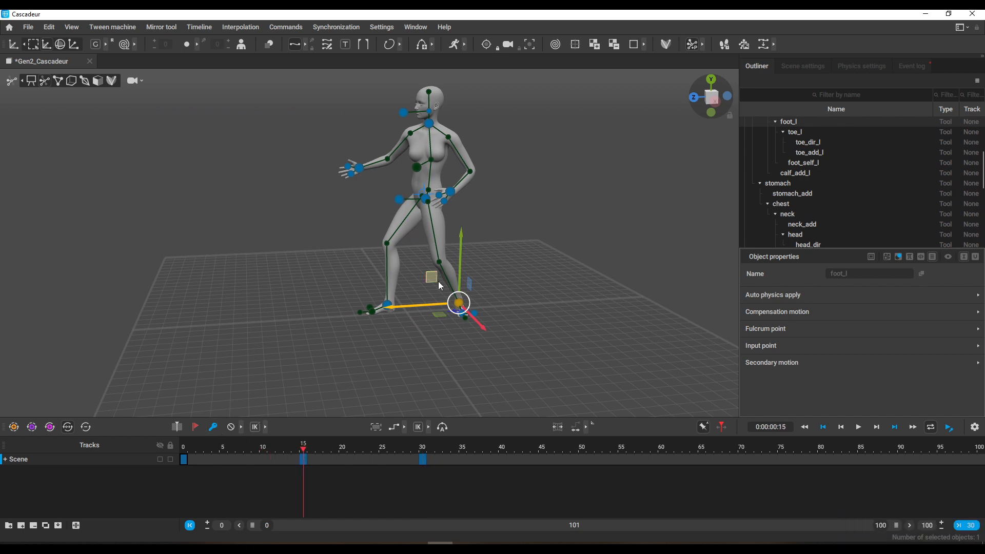
pyautogui.moveTo(458, 288); pyautogui.dragTo(434, 279)
pyautogui.click(425, 202)
pyautogui.moveTo(301, 81); pyautogui.dragTo(544, 256)
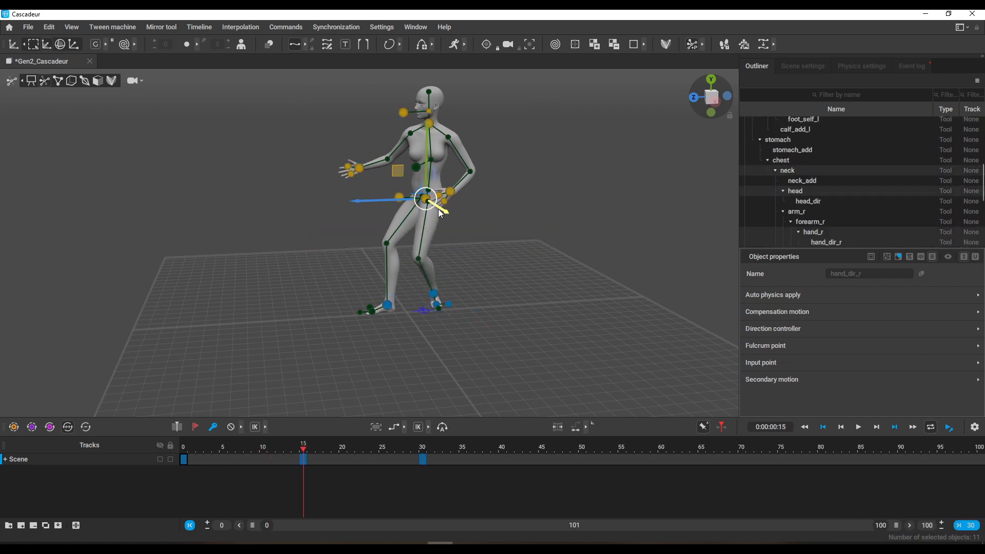
pyautogui.moveTo(393, 201); pyautogui.dragTo(378, 204)
# Lean the torso forward at frame 15 with the neck controller, undoing unwanted changes.
pyautogui.click(353, 298)
pyautogui.keyDown('alt'); pyautogui.moveTo(332, 294); pyautogui.dragTo(464, 278); pyautogui.keyUp('alt')
pyautogui.scroll(3, 437, 292)
pyautogui.click(464, 303)
pyautogui.keyDown('alt'); pyautogui.moveTo(585, 283); pyautogui.dragTo(458, 297); pyautogui.keyUp('alt')
pyautogui.click(434, 73)
pyautogui.scroll(-3, 519, 231)
pyautogui.moveTo(397, 104); pyautogui.dragTo(355, 96)
pyautogui.hotkey('ctrl', 'z')
pyautogui.hotkey('ctrl', 'z')
pyautogui.hotkey('ctrl', 'z')
pyautogui.hotkey('ctrl', 'z')
# Reach the right hand farther forward and move the left hand up and back at frame 15.
pyautogui.click(305, 166)
pyautogui.moveTo(272, 139)
pyautogui.mouseDown()
pyautogui.moveTo(249, 129)
pyautogui.moveTo(259, 129)
pyautogui.mouseUp()
pyautogui.hotkey('ctrl', 'z')
pyautogui.click(410, 199)
pyautogui.moveTo(380, 170); pyautogui.dragTo(454, 156)
pyautogui.keyDown('alt'); pyautogui.moveTo(292, 282); pyautogui.dragTo(255, 316); pyautogui.keyUp('alt')
pyautogui.hotkey('ctrl', 'z')
pyautogui.click(246, 301)
pyautogui.click(411, 219)
pyautogui.moveTo(378, 196); pyautogui.dragTo(414, 165)
pyautogui.keyDown('alt'); pyautogui.moveTo(480, 267); pyautogui.dragTo(506, 256); pyautogui.keyUp('alt')
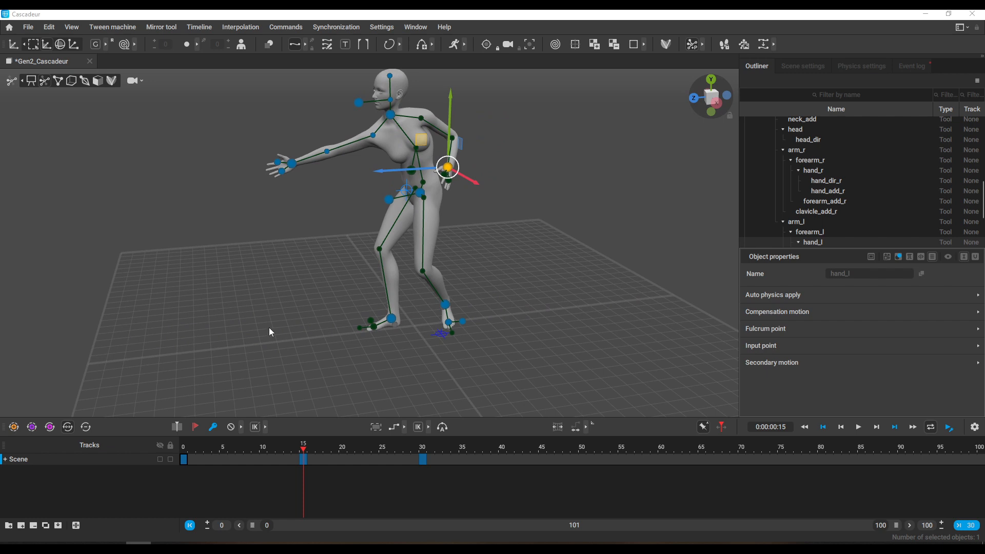
# Compare the keyframed poses at frames 30 and 15.
pyautogui.keyDown('alt'); pyautogui.moveTo(320, 331); pyautogui.dragTo(244, 320); pyautogui.keyUp('alt')
pyautogui.click(422, 463)
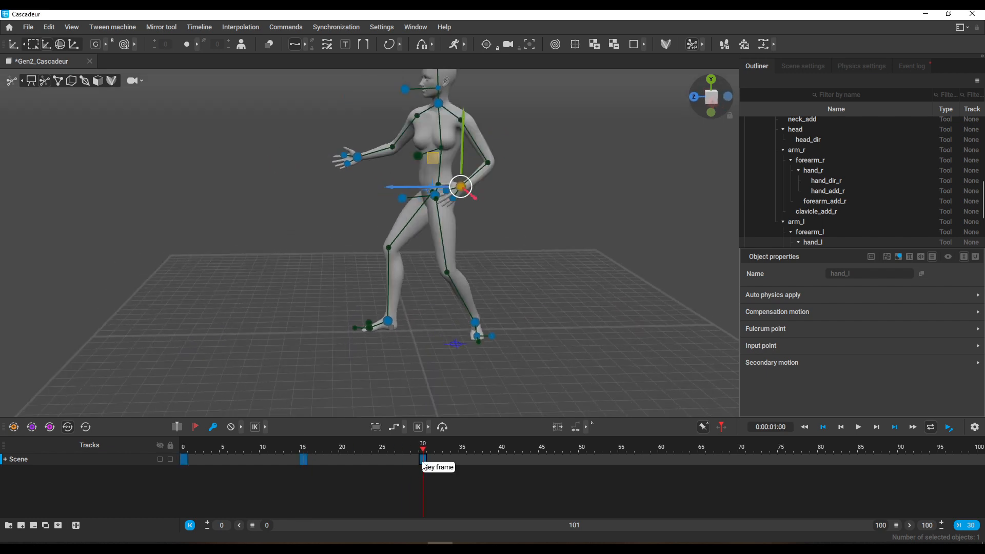
pyautogui.click(305, 462)
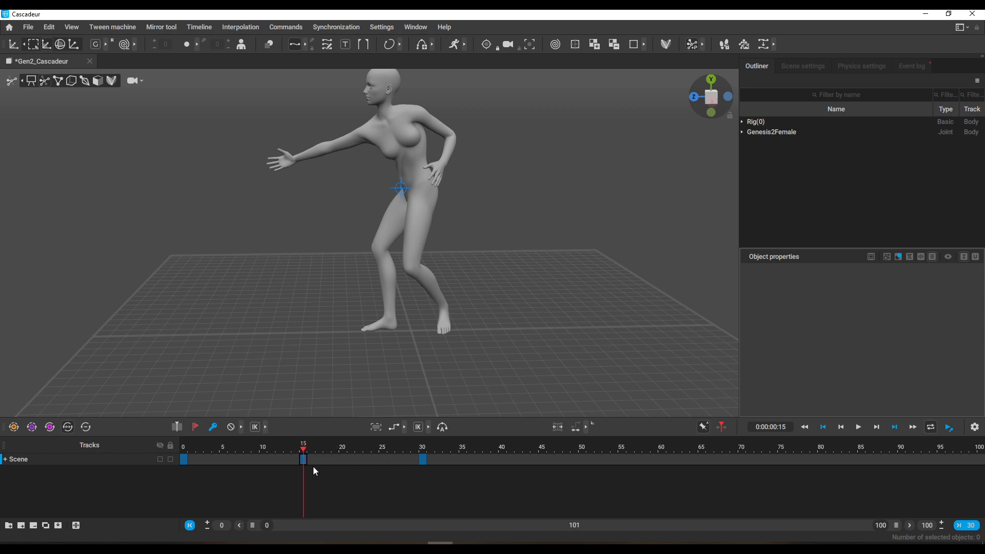
pyautogui.click(305, 461)
# Remove the keyframe at frame 30, leaving the playhead on that frame.
pyautogui.click(422, 458)
pyautogui.click(316, 452)
pyautogui.moveTo(304, 447); pyautogui.dragTo(423, 448)
pyautogui.click(212, 428)
# Expand the Genesis2Female joint hierarchy and move the lFoot joint backward and slightly up.
pyautogui.click(765, 133)
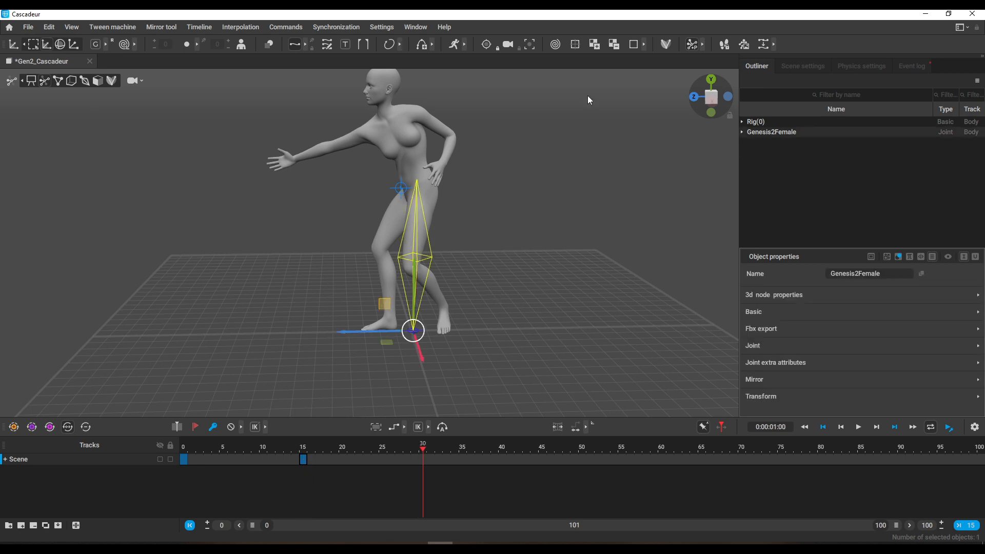
pyautogui.scroll(-2, 385, 205)
pyautogui.click(742, 133)
pyautogui.click(796, 184)
pyautogui.click(627, 296)
pyautogui.click(802, 214)
pyautogui.moveTo(388, 277); pyautogui.dragTo(401, 273)
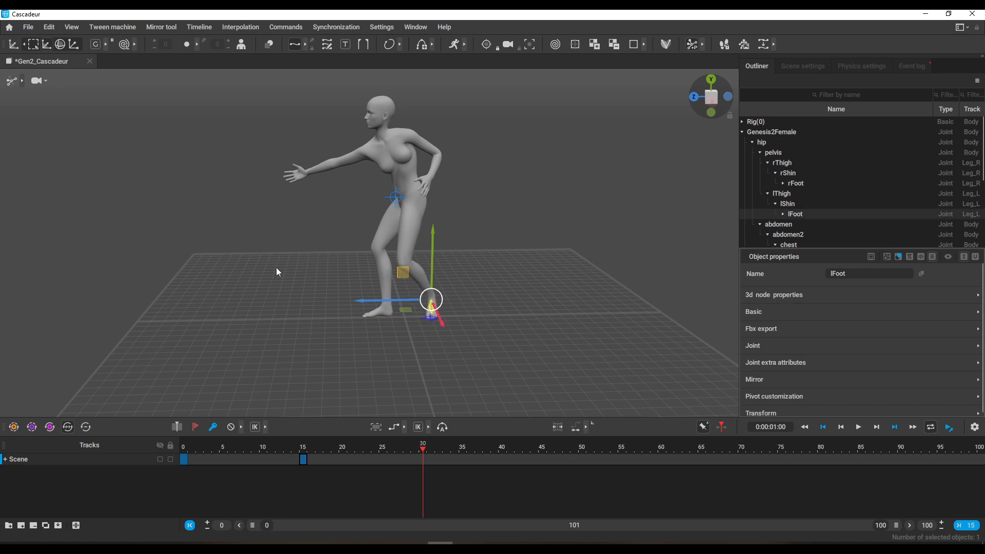
# Add a keyframe at frame 30 and switch the figure back to AutoPosing mode.
pyautogui.click(217, 427)
pyautogui.scroll(2, 350, 366)
pyautogui.click(439, 327)
pyautogui.click(693, 45)
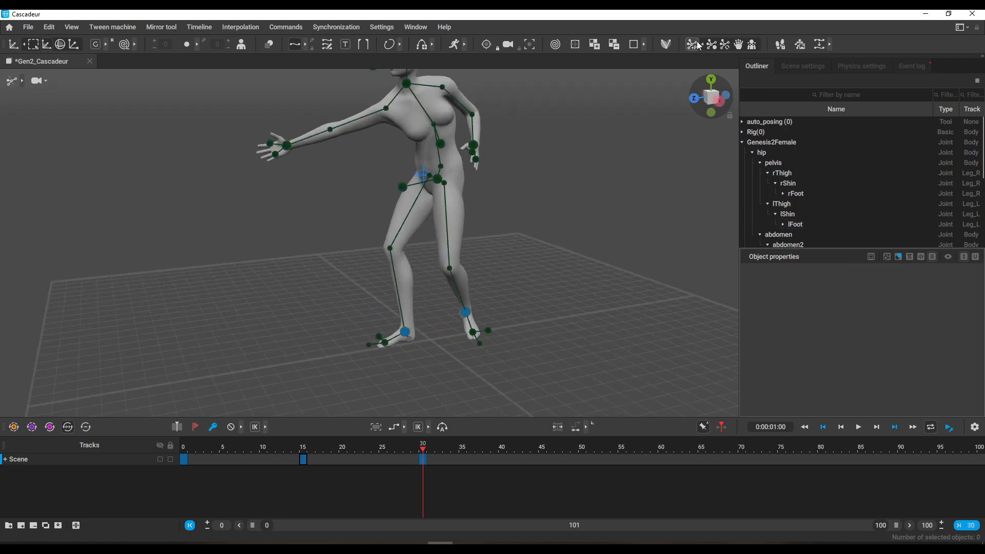
# Undo the left foot move, the keyframe at frame 30 and the preceding joint edits to restore the AutoPosing state.
pyautogui.keyDown('alt'); pyautogui.moveTo(472, 320); pyautogui.dragTo(415, 368); pyautogui.keyUp('alt')
pyautogui.click(455, 324)
pyautogui.moveTo(432, 297); pyautogui.dragTo(404, 307)
pyautogui.hotkey('ctrl', 'z')
pyautogui.hotkey('ctrl', 'z')
pyautogui.hotkey('ctrl', 'z')
pyautogui.hotkey('ctrl', 'z')
pyautogui.hotkey('ctrl', 'z')
pyautogui.hotkey('ctrl', 'z')
pyautogui.hotkey('ctrl', 'z')
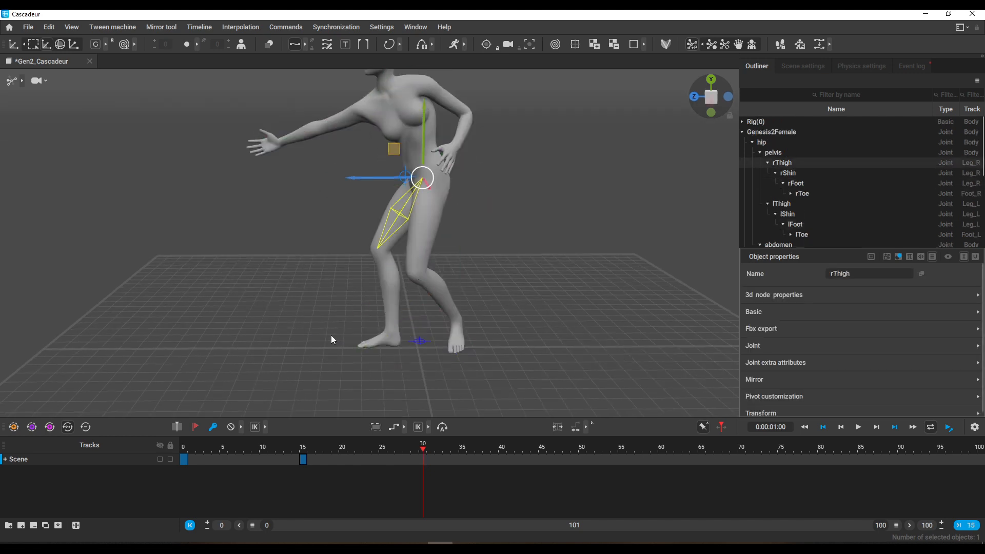
pyautogui.hotkey('ctrl', 'z')
# Check the motion between frames 15 and 30, and add a keyframe at frame 30 with the left foot selected.
pyautogui.click(230, 428)
pyautogui.moveTo(422, 447); pyautogui.dragTo(359, 445)
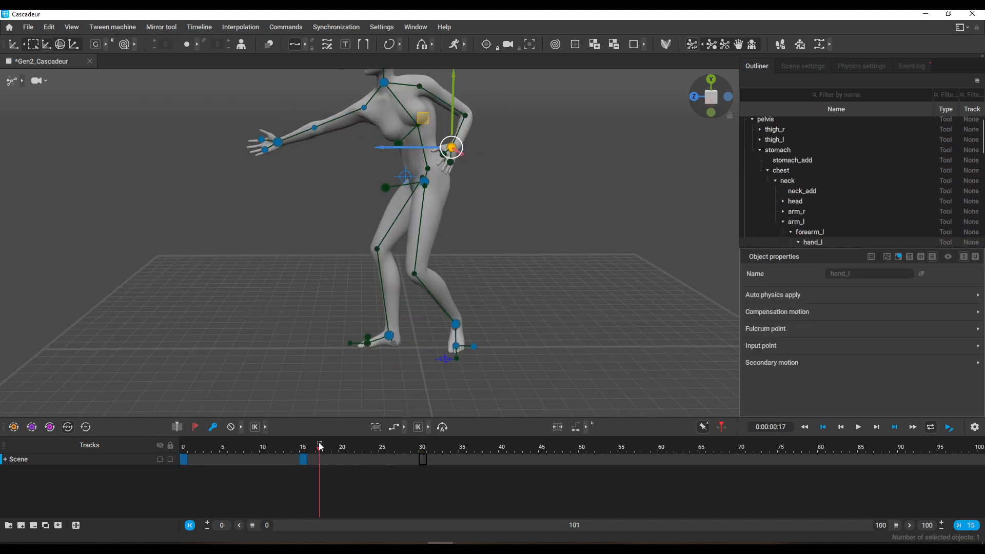
pyautogui.click(456, 324)
pyautogui.click(213, 427)
# Move the left foot forward beside the right foot at frame 30 and lower it slightly toward the floor.
pyautogui.click(287, 377)
pyautogui.keyDown('alt'); pyautogui.moveTo(287, 377); pyautogui.dragTo(341, 407); pyautogui.keyUp('alt')
pyautogui.click(459, 307)
pyautogui.moveTo(419, 305); pyautogui.dragTo(386, 317)
pyautogui.click(291, 341)
pyautogui.keyDown('alt'); pyautogui.moveTo(290, 340); pyautogui.dragTo(375, 328); pyautogui.keyUp('alt')
pyautogui.click(440, 320)
pyautogui.moveTo(440, 266); pyautogui.dragTo(441, 273)
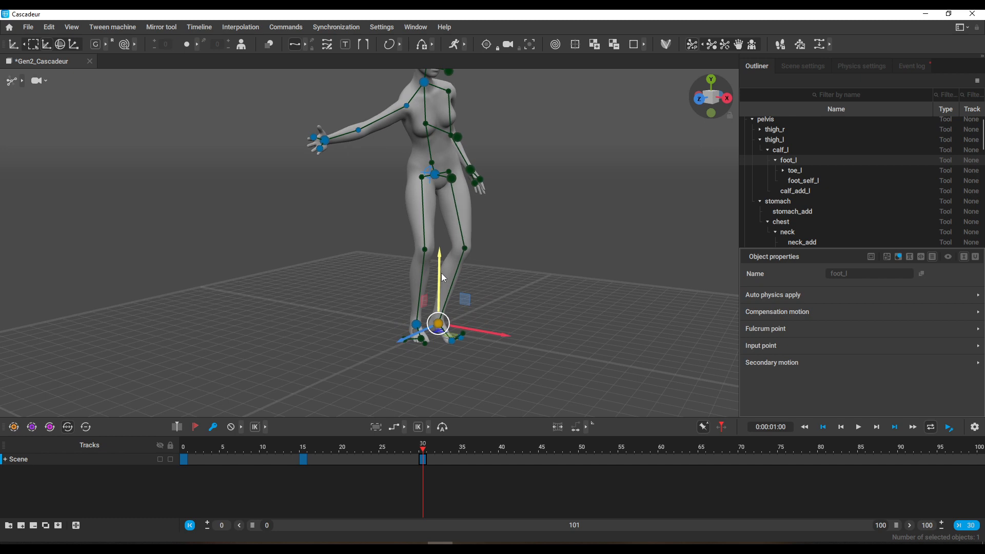
# Adjust the left foot's toe area at frame 30 by raising it slightly.
pyautogui.click(452, 342)
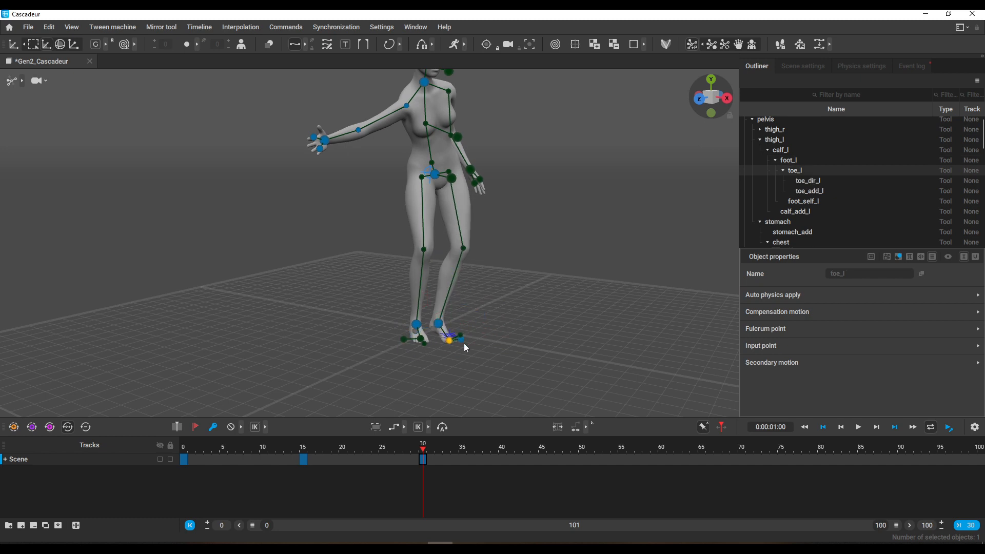
pyautogui.scroll(4, 477, 326)
pyautogui.moveTo(407, 331); pyautogui.dragTo(318, 247, button='middle')
pyautogui.scroll(2, 440, 303)
pyautogui.click(430, 316)
pyautogui.moveTo(430, 317); pyautogui.dragTo(435, 297)
# Step the right foot forward at frame 30 using its foot and toe points.
pyautogui.click(388, 282)
pyautogui.keyDown('alt'); pyautogui.moveTo(409, 343); pyautogui.dragTo(331, 378); pyautogui.keyUp('alt')
pyautogui.scroll(-5, 368, 374)
pyautogui.click(367, 375)
pyautogui.click(357, 257)
pyautogui.moveTo(346, 279); pyautogui.dragTo(295, 299)
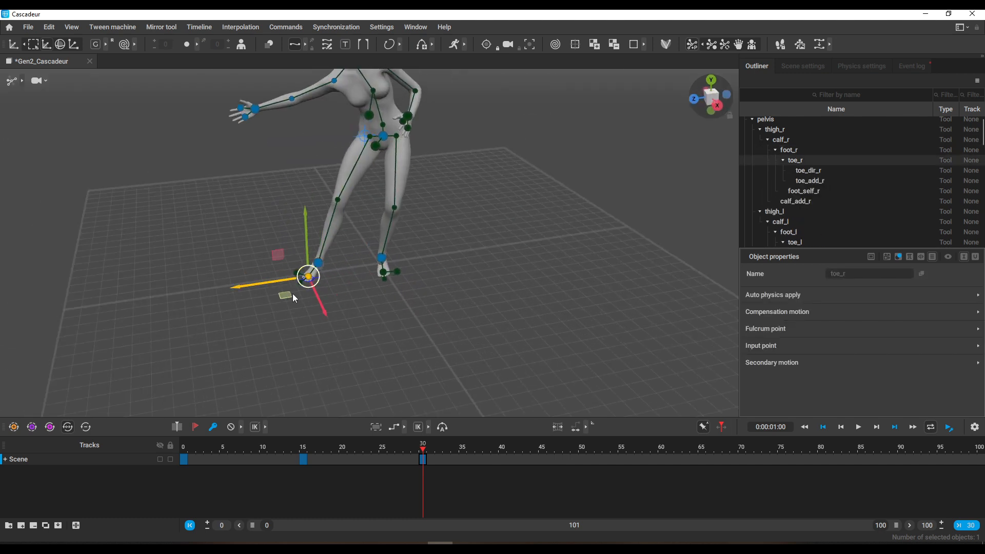
# Shift the pelvis forward over the stepping leg at frame 30.
pyautogui.click(382, 136)
pyautogui.scroll(-3, 326, 98)
pyautogui.moveTo(448, 188); pyautogui.dragTo(449, 190)
pyautogui.moveTo(330, 173); pyautogui.dragTo(305, 175)
# Turn the head at frame 30 by moving its direction controller sideways.
pyautogui.scroll(-4, 290, 218)
pyautogui.keyDown('alt'); pyautogui.moveTo(408, 318); pyautogui.dragTo(361, 346); pyautogui.keyUp('alt')
pyautogui.scroll(4, 289, 217)
pyautogui.click(352, 305)
pyautogui.scroll(2, 310, 239)
pyautogui.keyDown('alt'); pyautogui.moveTo(308, 154); pyautogui.dragTo(307, 201, button='middle'); pyautogui.keyUp('alt')
pyautogui.scroll(5, 307, 201)
pyautogui.keyDown('alt'); pyautogui.moveTo(292, 284); pyautogui.dragTo(337, 283); pyautogui.keyUp('alt')
pyautogui.click(404, 162)
pyautogui.moveTo(463, 166); pyautogui.dragTo(410, 159)
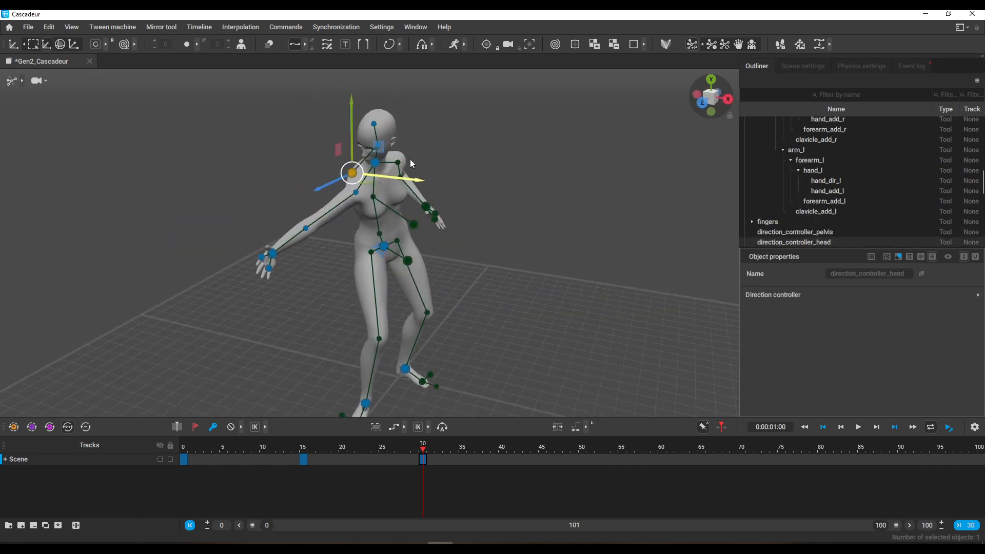
# Pull the right hand closer to the body and shift the neck backward at frame 30.
pyautogui.click(374, 123)
pyautogui.keyDown('alt'); pyautogui.moveTo(500, 200); pyautogui.dragTo(410, 182); pyautogui.keyUp('alt')
pyautogui.click(211, 215)
pyautogui.moveTo(179, 185); pyautogui.dragTo(213, 181)
pyautogui.click(329, 152)
pyautogui.moveTo(292, 153); pyautogui.dragTo(314, 152)
pyautogui.moveTo(262, 293)
pyautogui.keyDown('alt'); pyautogui.mouseDown()
pyautogui.moveTo(300, 295)
pyautogui.moveTo(252, 292)
pyautogui.mouseUp(); pyautogui.keyUp('alt')
pyautogui.click(241, 209)
pyautogui.moveTo(215, 184); pyautogui.dragTo(225, 182)
# Add a keyframe at frame 50 and shift the pelvis and upper-body points forward.
pyautogui.moveTo(421, 450); pyautogui.dragTo(583, 465)
pyautogui.click(464, 280)
pyautogui.click(363, 245)
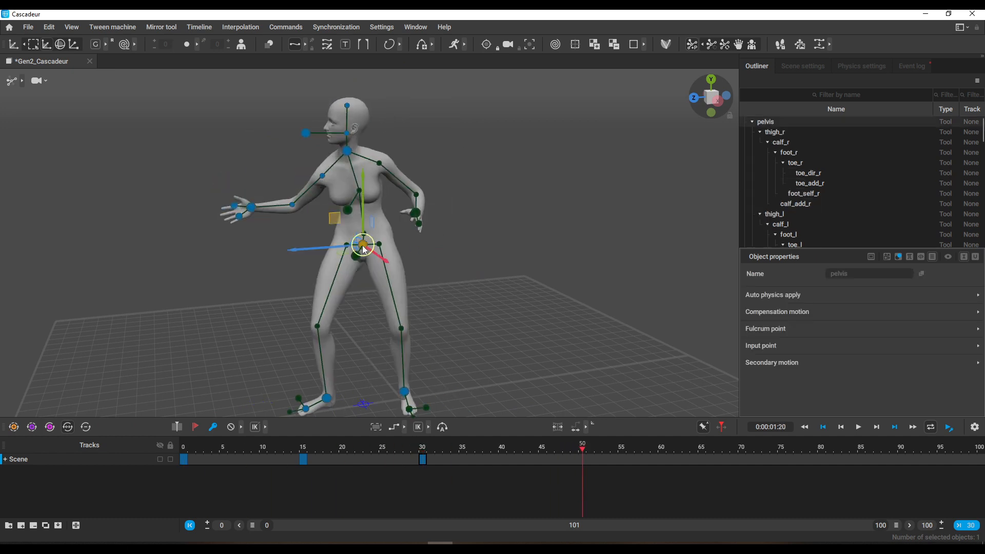
pyautogui.moveTo(251, 140); pyautogui.dragTo(414, 277)
pyautogui.click(213, 427)
pyautogui.moveTo(302, 250); pyautogui.dragTo(249, 253)
# Bring the left foot forward beside the right foot at frame 50.
pyautogui.click(404, 392)
pyautogui.keyDown('alt'); pyautogui.moveTo(449, 310); pyautogui.dragTo(438, 309); pyautogui.keyUp('alt')
pyautogui.keyDown('alt'); pyautogui.moveTo(438, 309); pyautogui.dragTo(465, 258, button='middle'); pyautogui.keyUp('alt')
pyautogui.moveTo(412, 357); pyautogui.dragTo(330, 359)
pyautogui.hotkey('ctrl', 'z')
pyautogui.moveTo(412, 356); pyautogui.dragTo(400, 372)
pyautogui.hotkey('ctrl', 'z')
pyautogui.moveTo(442, 330); pyautogui.dragTo(232, 316)
pyautogui.click(415, 358)
# Pull the right hand slightly back toward the body at frame 50.
pyautogui.click(231, 158)
pyautogui.moveTo(200, 133); pyautogui.dragTo(218, 134)
pyautogui.keyDown('alt'); pyautogui.moveTo(241, 242); pyautogui.dragTo(451, 288); pyautogui.keyUp('alt')
# Keyframe a new pose at frame 65 with the right foot stepping forward.
pyautogui.click(618, 448)
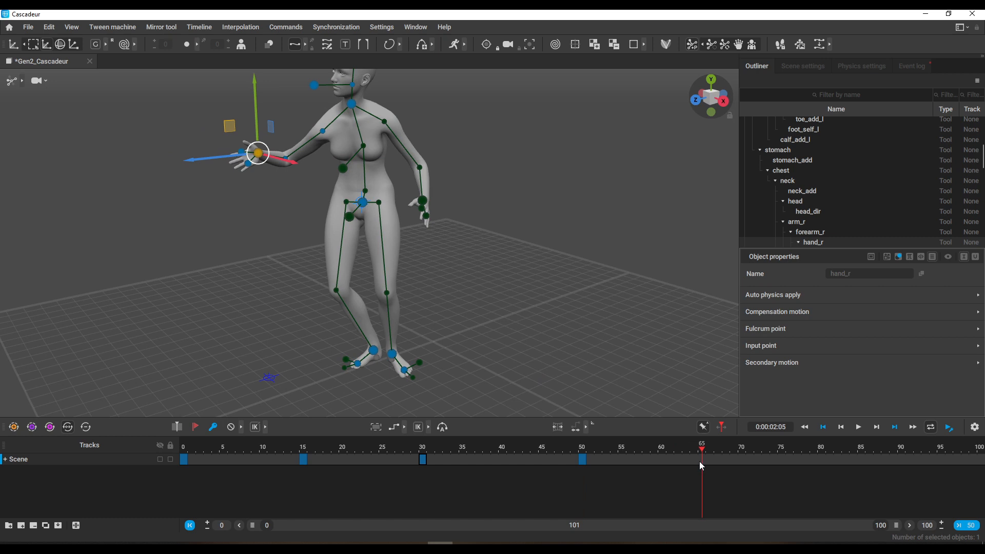
pyautogui.click(477, 359)
pyautogui.press('f')
pyautogui.scroll(-1, 475, 361)
pyautogui.click(372, 335)
pyautogui.moveTo(367, 355); pyautogui.dragTo(287, 385)
pyautogui.click(278, 170)
pyautogui.moveTo(250, 143); pyautogui.dragTo(199, 159)
pyautogui.hotkey('ctrl', 'z')
# Reposition the neck and reach the right hand forward at frame 65.
pyautogui.click(354, 129)
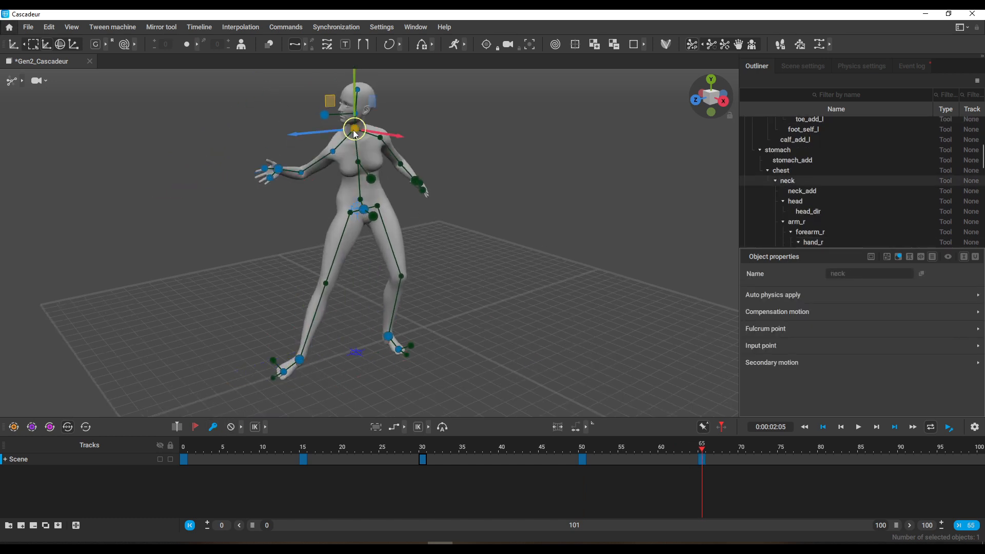
pyautogui.moveTo(330, 101); pyautogui.dragTo(347, 88)
pyautogui.click(276, 169)
pyautogui.moveTo(250, 143); pyautogui.dragTo(202, 164)
pyautogui.hotkey('ctrl', 'z')
pyautogui.doubleClick(344, 102)
pyautogui.click(278, 169)
pyautogui.moveTo(247, 143); pyautogui.dragTo(191, 158)
# Lower the head at frame 65 to follow the forward lean of the torso.
pyautogui.click(321, 97)
pyautogui.moveTo(320, 97); pyautogui.dragTo(331, 117)
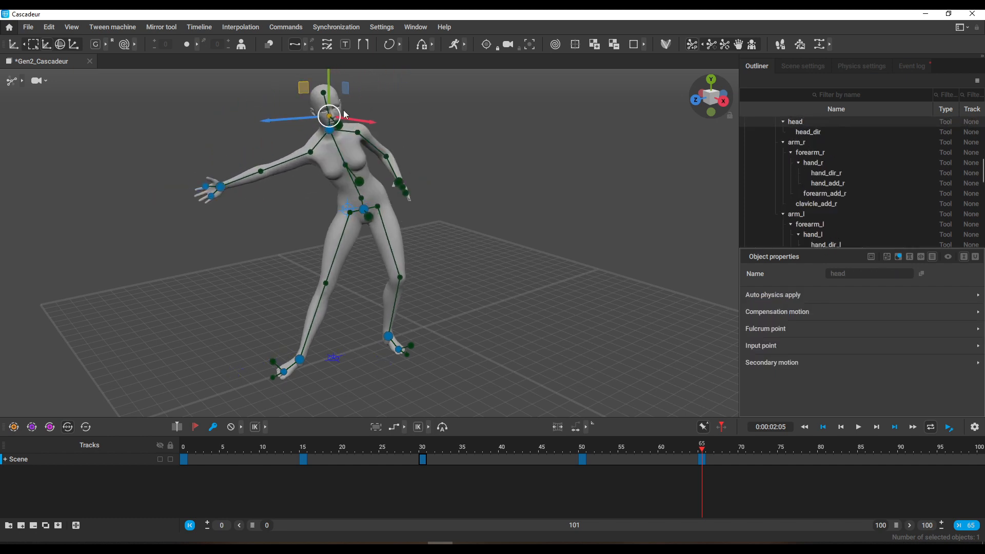
pyautogui.click(332, 130)
# Keyframe a new pose at frame 85, repositioning the right foot and the neck.
pyautogui.moveTo(711, 453); pyautogui.dragTo(700, 504)
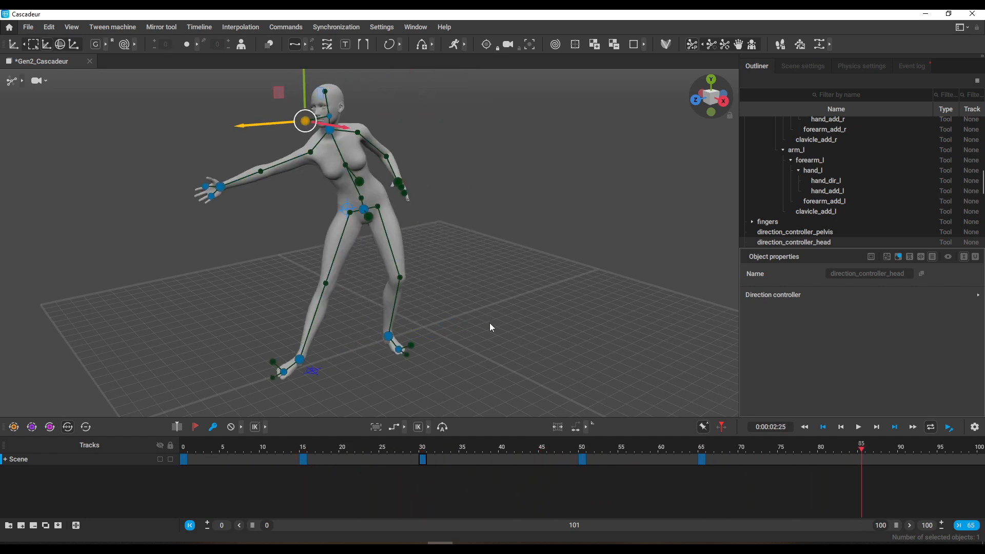
pyautogui.moveTo(490, 328); pyautogui.dragTo(299, 345, button='right')
pyautogui.click(275, 342)
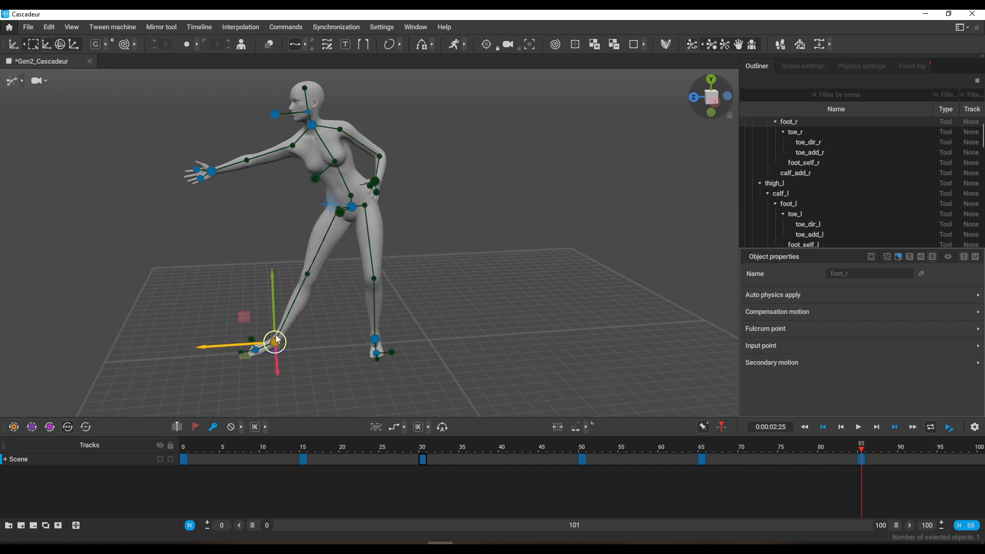
pyautogui.hotkey('ctrl', 'v')
pyautogui.click(312, 126)
pyautogui.hotkey('ctrl', 'v')
pyautogui.hotkey('ctrl', 'z')
# Bring the right hand in close to the torso and raise it slightly at frame 85.
pyautogui.click(214, 171)
pyautogui.hotkey('ctrl', 'v')
pyautogui.moveTo(214, 170); pyautogui.dragTo(445, 183, button='right')
pyautogui.moveTo(445, 184); pyautogui.dragTo(411, 126)
pyautogui.click(320, 255)
pyautogui.keyDown('alt'); pyautogui.moveTo(319, 255); pyautogui.dragTo(221, 256); pyautogui.keyUp('alt')
pyautogui.click(261, 172)
pyautogui.moveTo(262, 139); pyautogui.dragTo(262, 127)
# Rotate the right hand in local axes at frame 85 so its fingers point upward.
pyautogui.click(269, 156)
pyautogui.click(60, 44)
pyautogui.click(124, 45)
pyautogui.moveTo(309, 147); pyautogui.dragTo(236, 138)
pyautogui.click(293, 167)
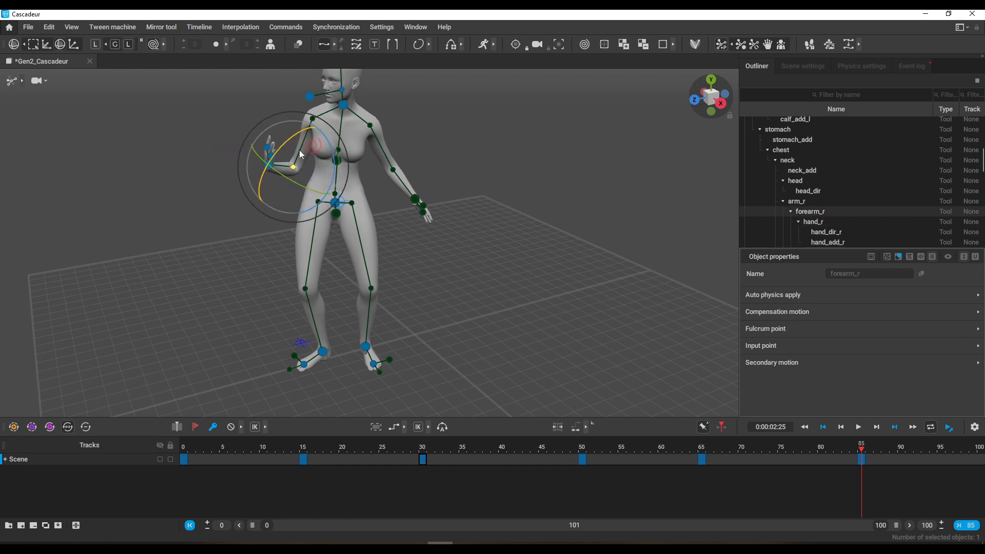
pyautogui.click(275, 137)
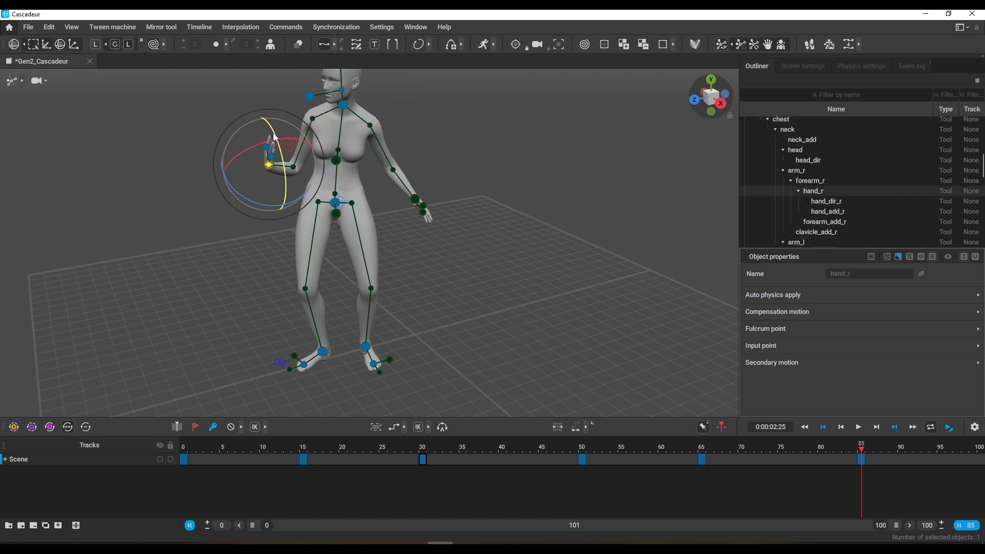
# Move the left hand outward and up, away from the body, at frame 85.
pyautogui.click(415, 199)
pyautogui.press('w')
pyautogui.moveTo(396, 209); pyautogui.dragTo(451, 184)
# Fit the timeline to frames 0 to 85 and apply smooth curve interpolation across the whole Scene track.
pyautogui.moveTo(870, 448); pyautogui.dragTo(153, 434)
pyautogui.scroll(-3, 390, 101)
pyautogui.moveTo(187, 468); pyautogui.dragTo(862, 468)
pyautogui.press('f')
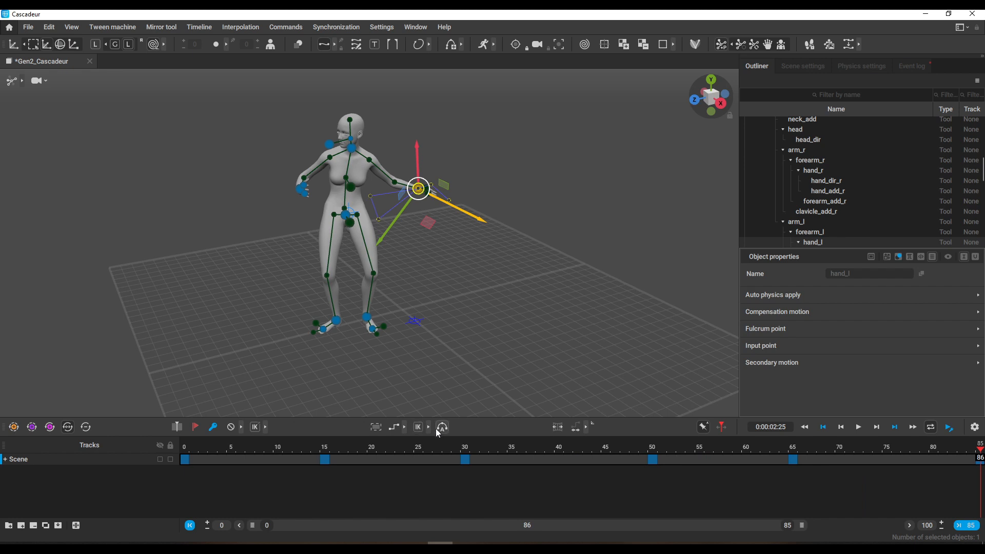
pyautogui.click(406, 427)
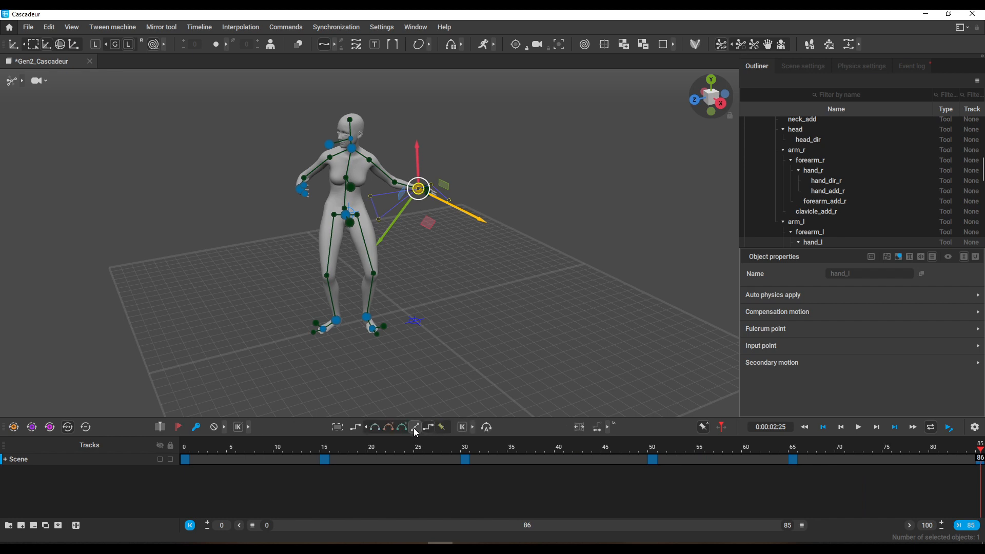
pyautogui.click(403, 428)
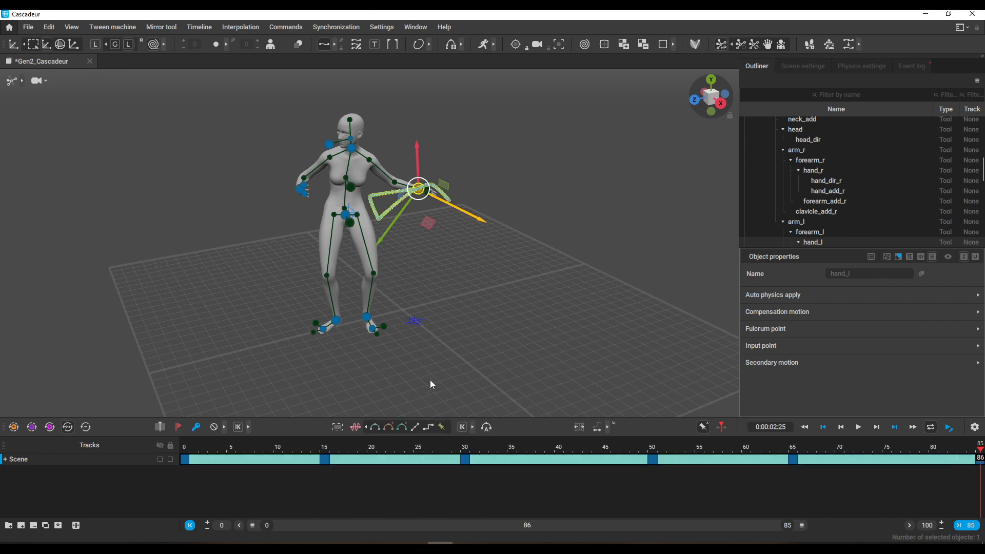
# Play the interpolated animation from frame 0, then pause it.
pyautogui.moveTo(980, 452); pyautogui.dragTo(173, 473)
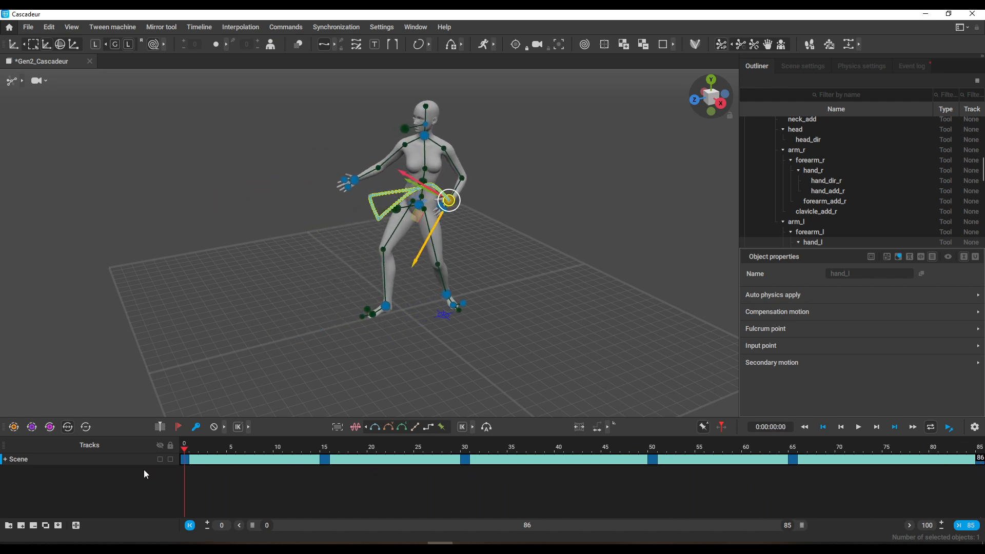
pyautogui.click(858, 428)
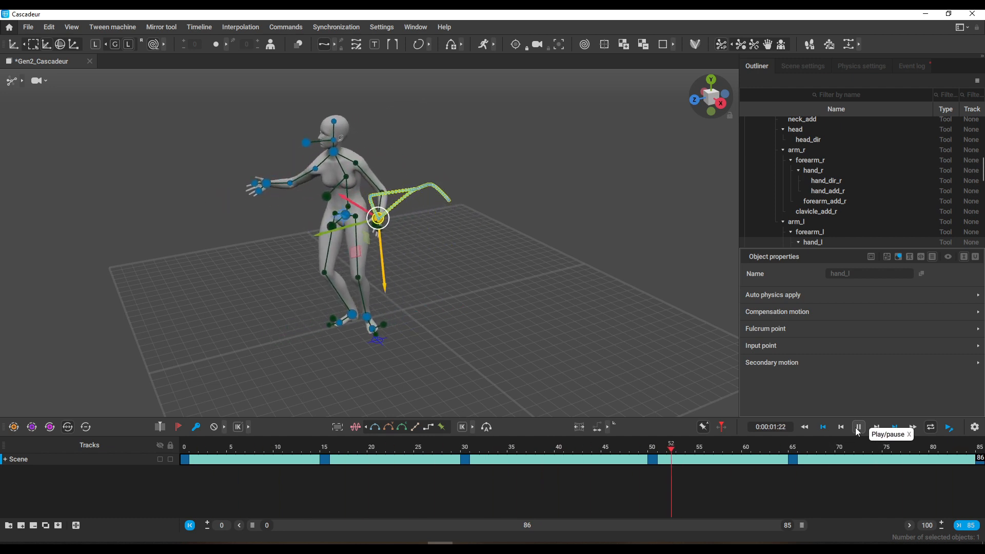
pyautogui.click(859, 428)
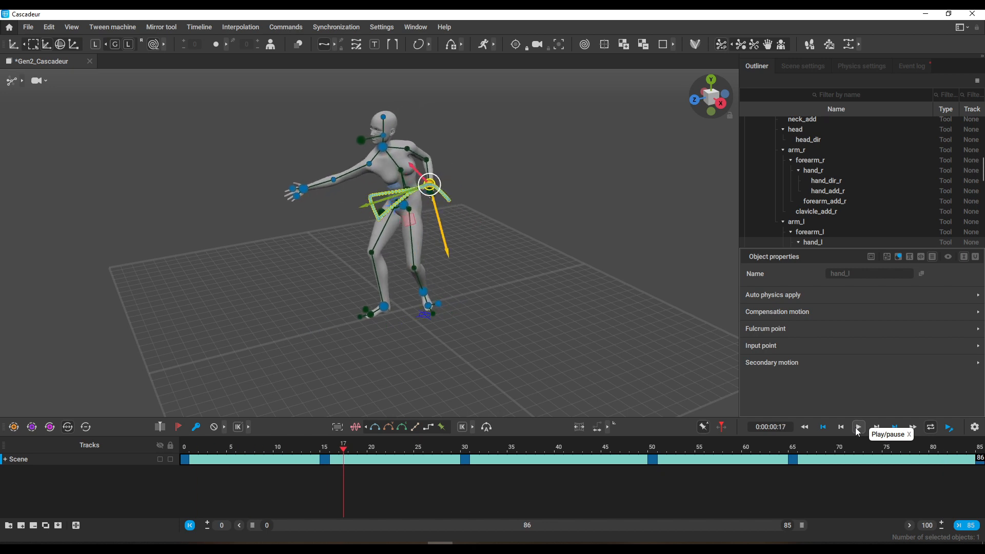
# Lift the right foot slightly at frame 22 and keyframe it there.
pyautogui.moveTo(343, 451); pyautogui.dragTo(389, 501)
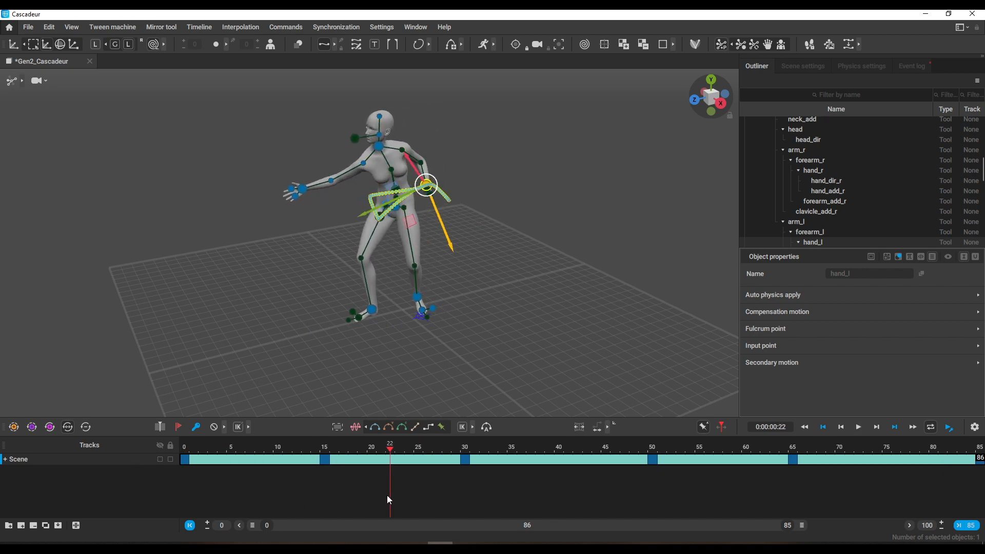
pyautogui.click(373, 310)
pyautogui.moveTo(372, 264); pyautogui.dragTo(372, 254)
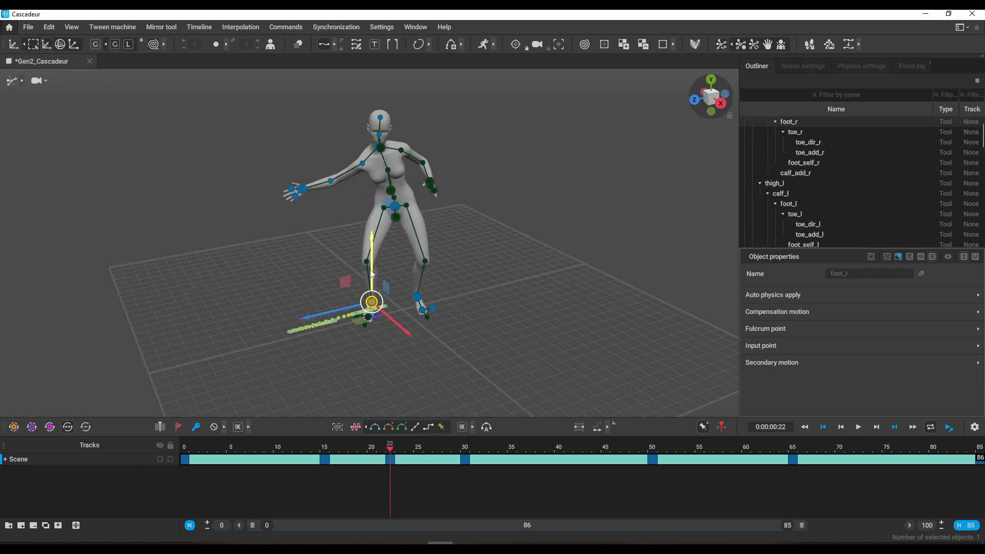
# Add in-between foot adjustments at frames 40 and 58.
pyautogui.moveTo(399, 449); pyautogui.dragTo(727, 472)
pyautogui.click(384, 308)
pyautogui.click(320, 328)
# Raise the right foot's toe direction point at frame 58 to correct the foot's tilt.
pyautogui.scroll(5, 314, 341)
pyautogui.click(314, 289)
pyautogui.click(61, 47)
pyautogui.click(128, 45)
pyautogui.keyDown('alt'); pyautogui.moveTo(374, 354); pyautogui.dragTo(336, 350); pyautogui.keyUp('alt')
pyautogui.scroll(4, 288, 352)
pyautogui.click(46, 44)
pyautogui.moveTo(199, 248); pyautogui.dragTo(198, 229)
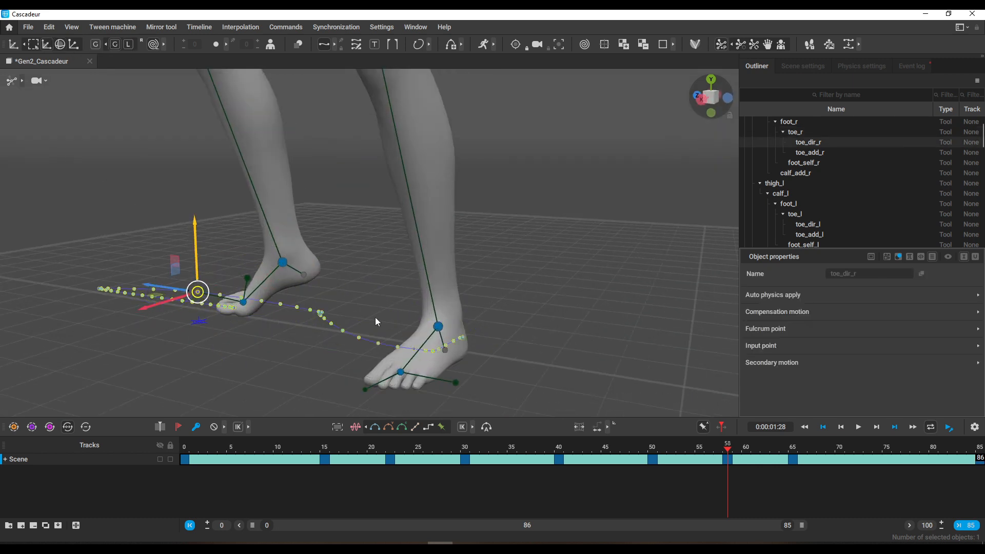
# Scrub through the remaining frames to review the corrected foot motion.
pyautogui.moveTo(726, 452); pyautogui.dragTo(969, 496)
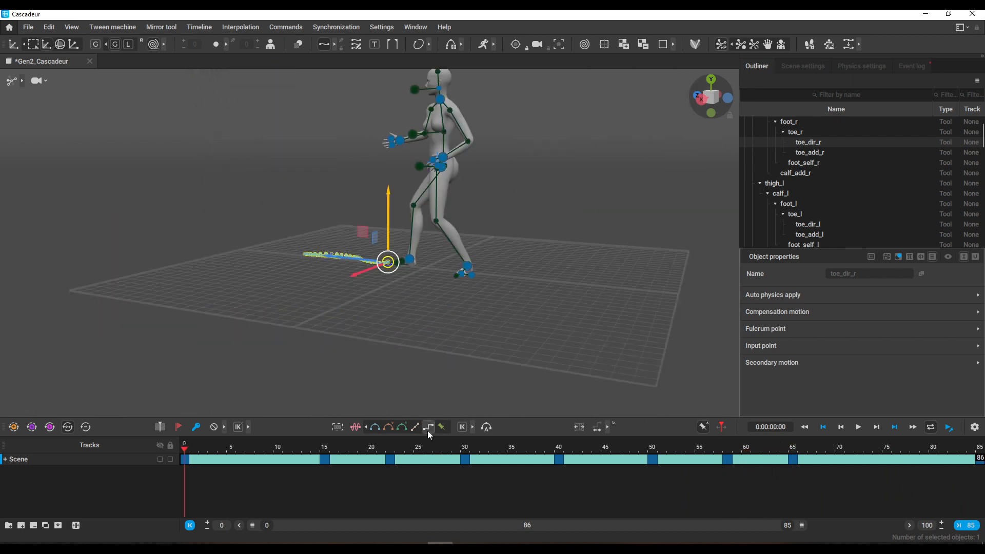
# Refine the figure's upper-body pose at frame 22 by shifting its control points from several viewing angles.
pyautogui.click(292, 353)
pyautogui.keyDown('alt'); pyautogui.moveTo(291, 352); pyautogui.dragTo(405, 251); pyautogui.keyUp('alt')
pyautogui.scroll(-3, 525, 202)
pyautogui.scroll(2, 525, 201)
pyautogui.scroll(3, 444, 260)
pyautogui.keyDown('alt'); pyautogui.moveTo(513, 190); pyautogui.dragTo(481, 239, button='middle'); pyautogui.keyUp('alt')
pyautogui.moveTo(186, 449); pyautogui.dragTo(390, 475)
pyautogui.click(348, 171)
pyautogui.moveTo(366, 190); pyautogui.dragTo(346, 174)
pyautogui.moveTo(325, 123); pyautogui.dragTo(322, 115)
pyautogui.keyDown('alt'); pyautogui.moveTo(495, 253); pyautogui.dragTo(606, 247); pyautogui.keyUp('alt')
pyautogui.click(394, 126)
pyautogui.moveTo(433, 125); pyautogui.dragTo(427, 124)
# Adjust the head direction at frame 40 and scrub the whole animation to review the motion.
pyautogui.moveTo(400, 450); pyautogui.dragTo(564, 466)
pyautogui.click(369, 148)
pyautogui.moveTo(369, 108); pyautogui.dragTo(369, 112)
pyautogui.moveTo(564, 447); pyautogui.dragTo(166, 400)
pyautogui.keyDown('alt'); pyautogui.moveTo(602, 183); pyautogui.dragTo(436, 177); pyautogui.keyUp('alt')
pyautogui.moveTo(238, 456); pyautogui.dragTo(981, 457)
# Export the finished animation with the Export to DAZ command and save the file.
pyautogui.click(28, 27)
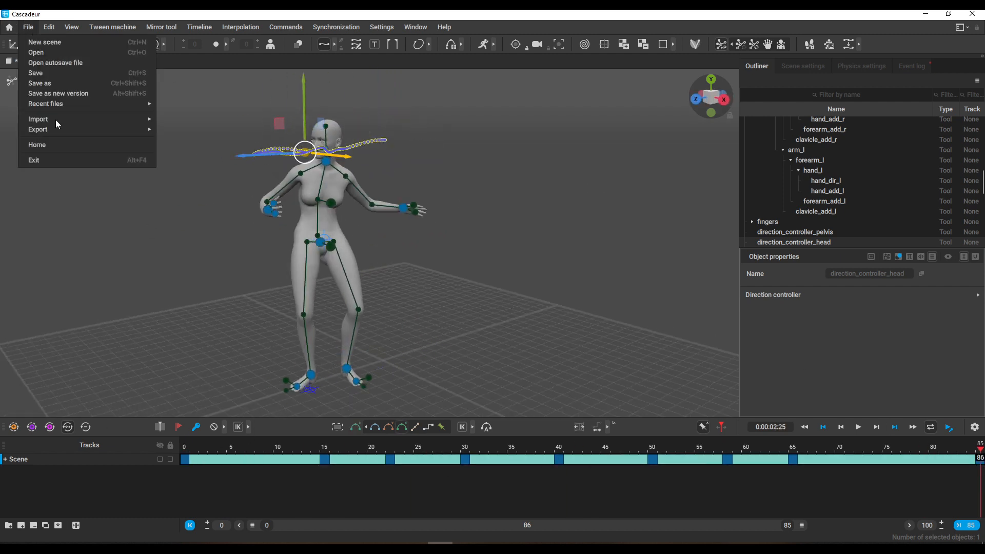
pyautogui.moveTo(64, 130)
pyautogui.click(286, 27)
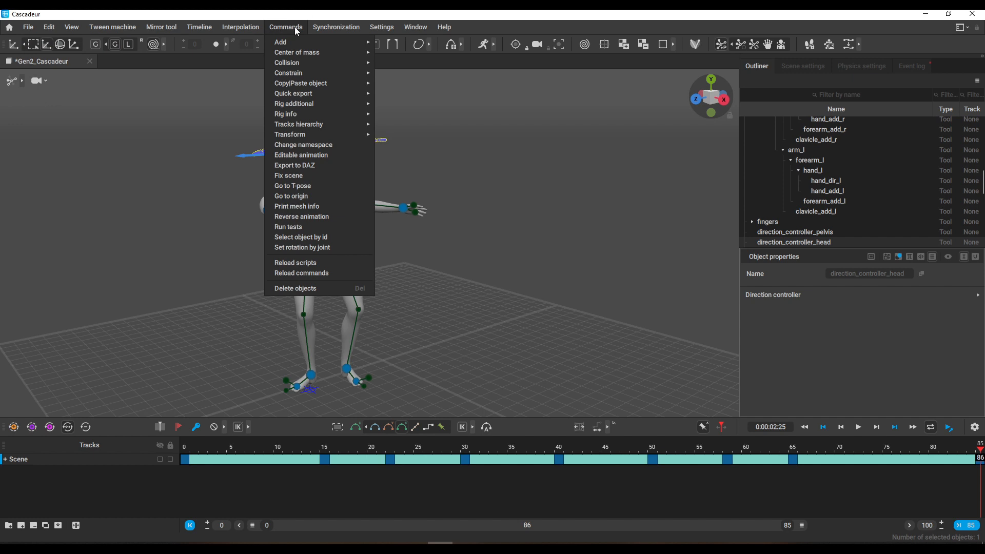
pyautogui.click(300, 165)
pyautogui.click(431, 308)
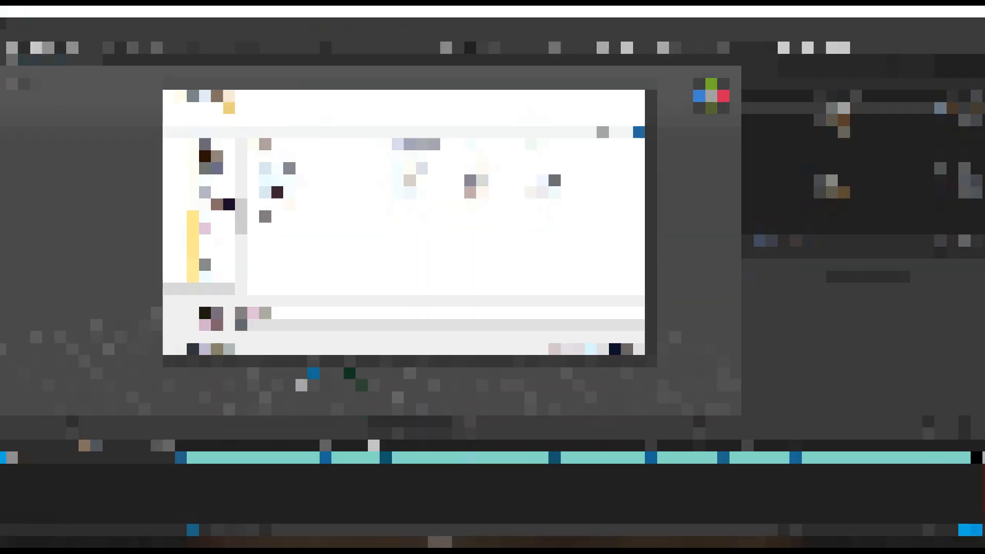
pyautogui.click(569, 349)
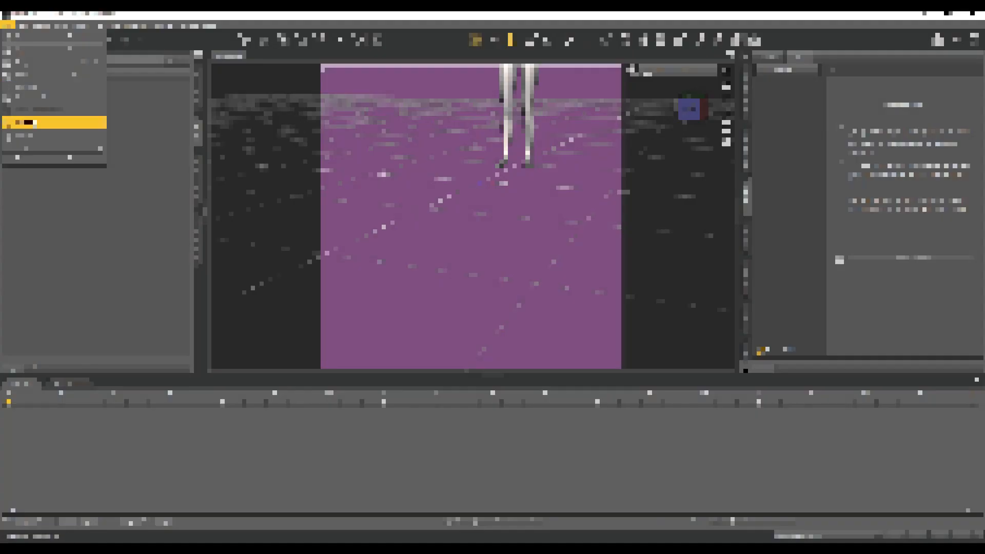
# Switch to DAZ Studio and import the exported FBX with Include Animation enabled and its animation take selected.
pyautogui.click(52, 121)
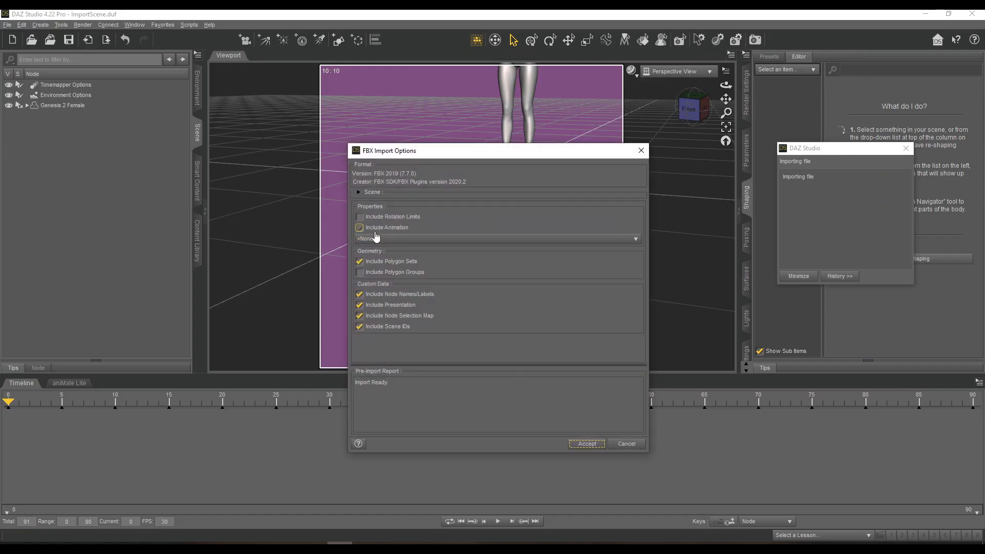
pyautogui.click(377, 239)
pyautogui.click(382, 247)
pyautogui.click(587, 445)
pyautogui.moveTo(17, 403); pyautogui.dragTo(2, 419)
# Save the imported Genesis2Female motion as a pose preset with the animated range from frame 0 to 90.
pyautogui.click(7, 25)
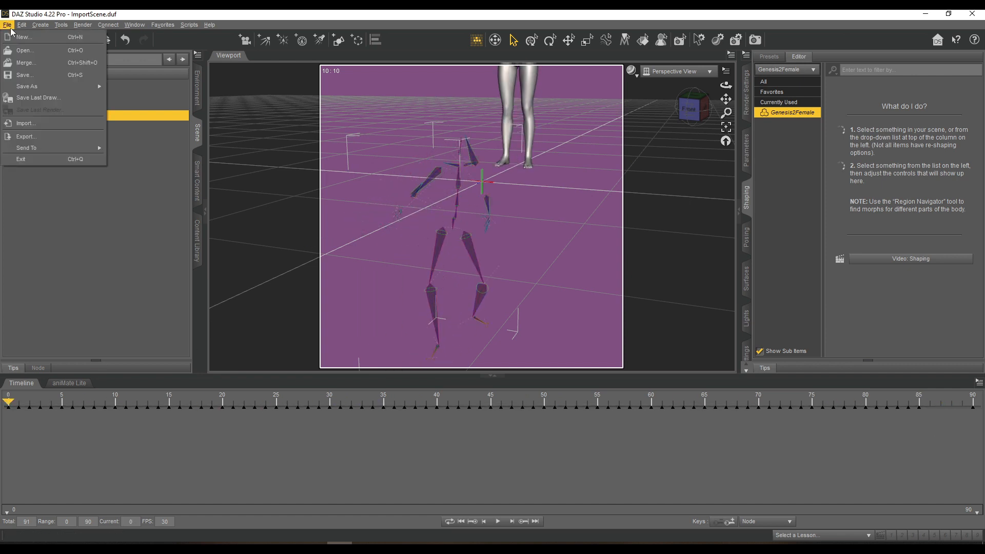
pyautogui.moveTo(31, 86)
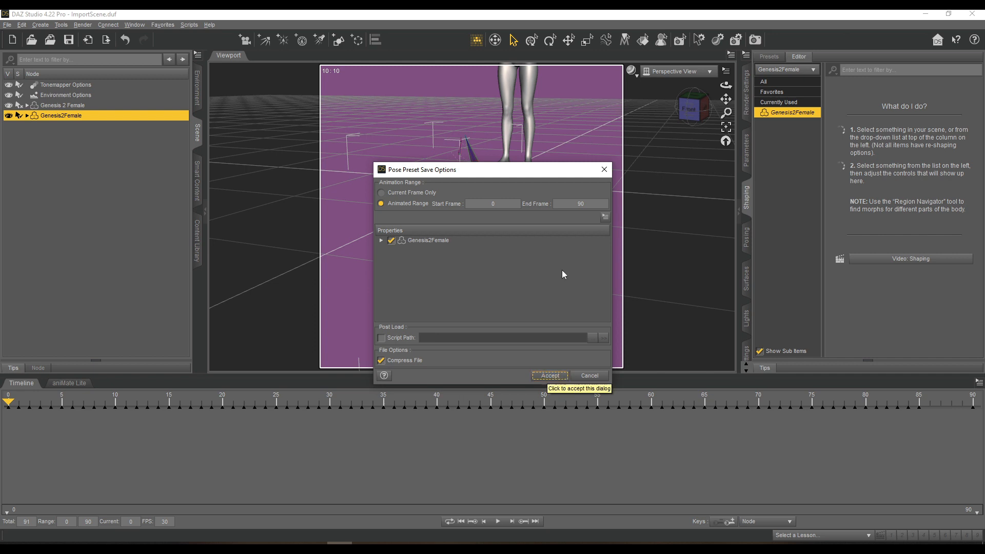
pyautogui.click(548, 376)
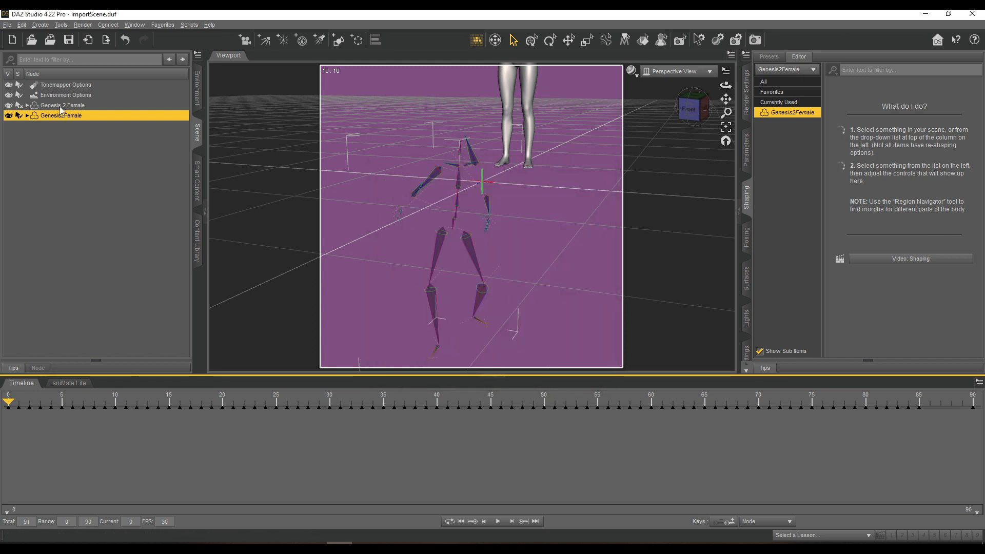
# Look through the Smart Content categories for items that suit the Genesis 2 Female figure.
pyautogui.click(61, 106)
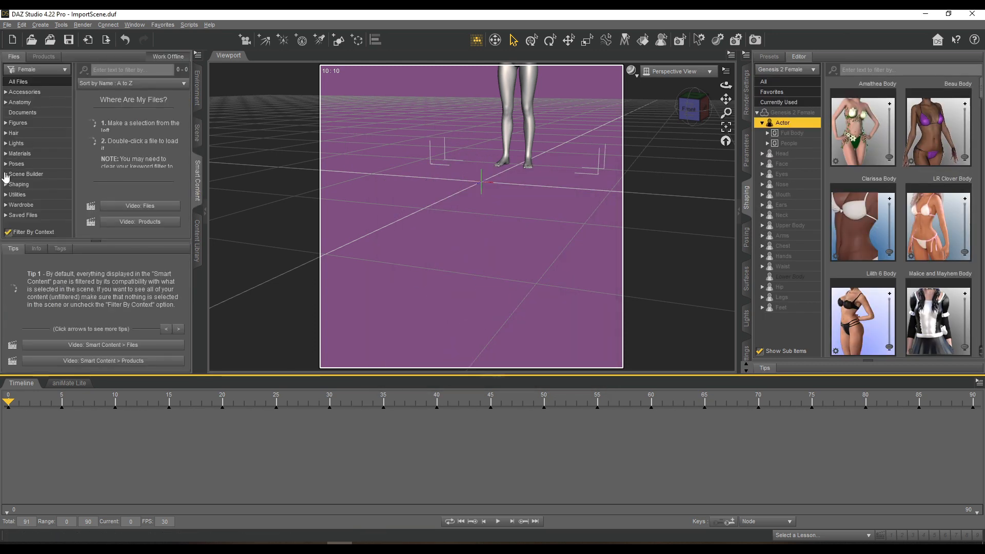
pyautogui.click(195, 135)
pyautogui.click(198, 180)
pyautogui.click(22, 174)
pyautogui.click(6, 174)
pyautogui.scroll(-2, 8, 178)
pyautogui.click(10, 167)
pyautogui.click(23, 167)
pyautogui.click(27, 177)
pyautogui.click(6, 115)
pyautogui.click(5, 116)
pyautogui.click(17, 118)
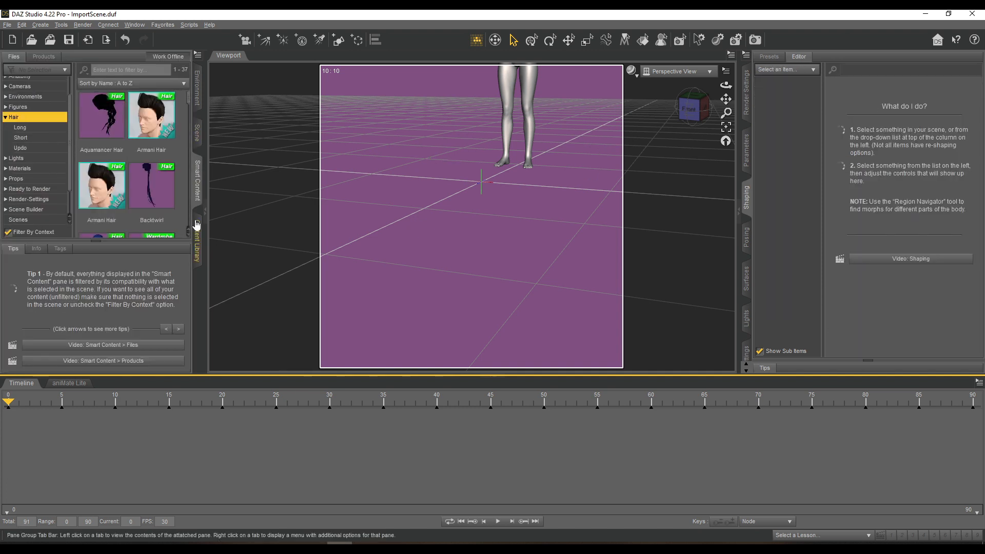
# Apply the saved Gen2 fencing_base animation preset from My Library to the Genesis 2 Female figure.
pyautogui.click(196, 227)
pyautogui.click(44, 124)
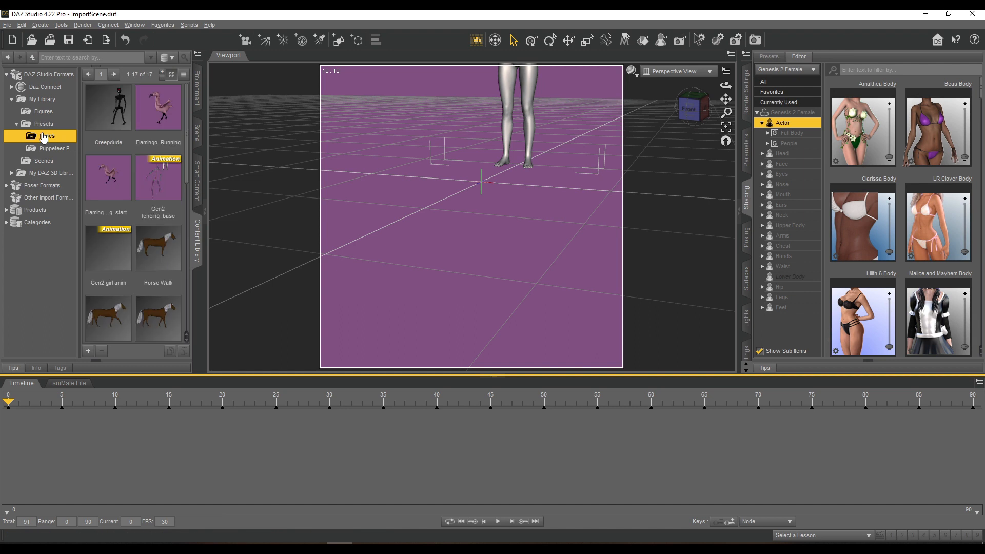
pyautogui.doubleClick(154, 176)
pyautogui.click(725, 144)
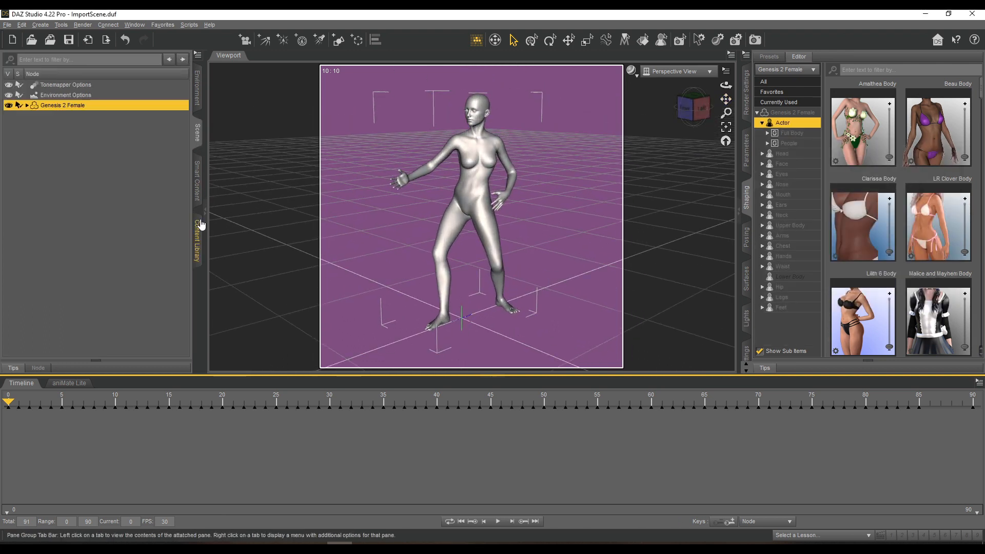
# Add the Curls hair and the left and right Amazon Boots to the Genesis 2 Female figure.
pyautogui.click(197, 180)
pyautogui.doubleClick(104, 120)
pyautogui.click(6, 205)
pyautogui.click(25, 205)
pyautogui.click(10, 216)
pyautogui.click(22, 216)
pyautogui.scroll(2, 117, 170)
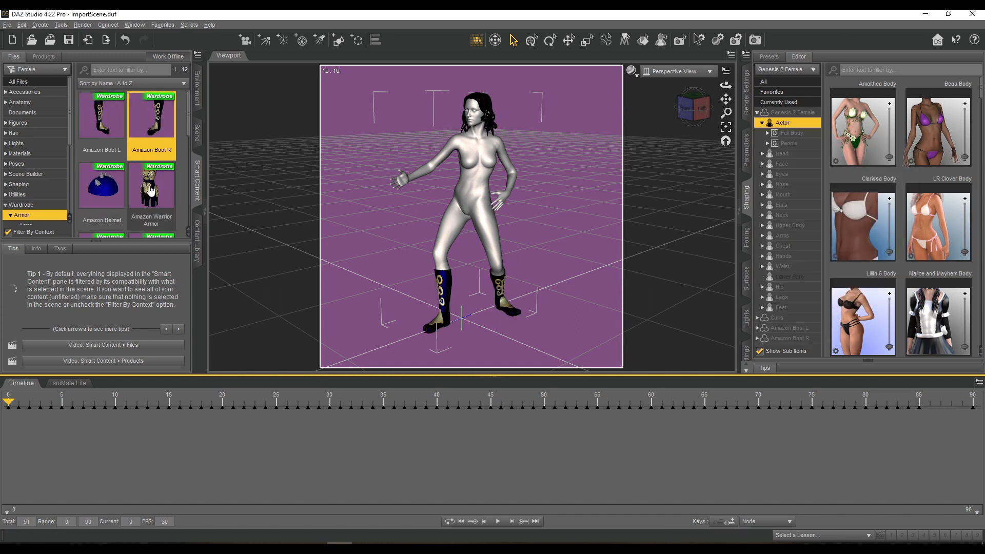
# Try the Amazon Warrior Armor on the figure and delete it from the scene.
pyautogui.doubleClick(151, 191)
pyautogui.scroll(-6, 161, 165)
pyautogui.click(197, 133)
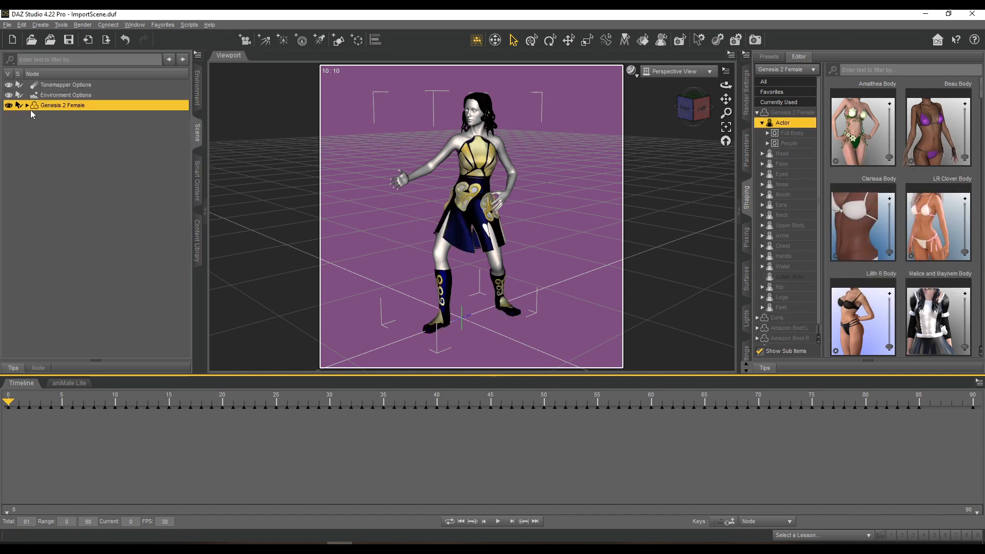
pyautogui.click(28, 105)
pyautogui.click(60, 156)
pyautogui.press('Delete')
# Fit the Paladin Torso armor to the Genesis 2 Female figure.
pyautogui.click(60, 106)
pyautogui.click(197, 179)
pyautogui.doubleClick(140, 184)
pyautogui.click(198, 138)
pyautogui.click(198, 181)
# Add the Archer Lord Skirt from the wardrobe skirts to the figure.
pyautogui.scroll(-5, 42, 189)
pyautogui.click(41, 179)
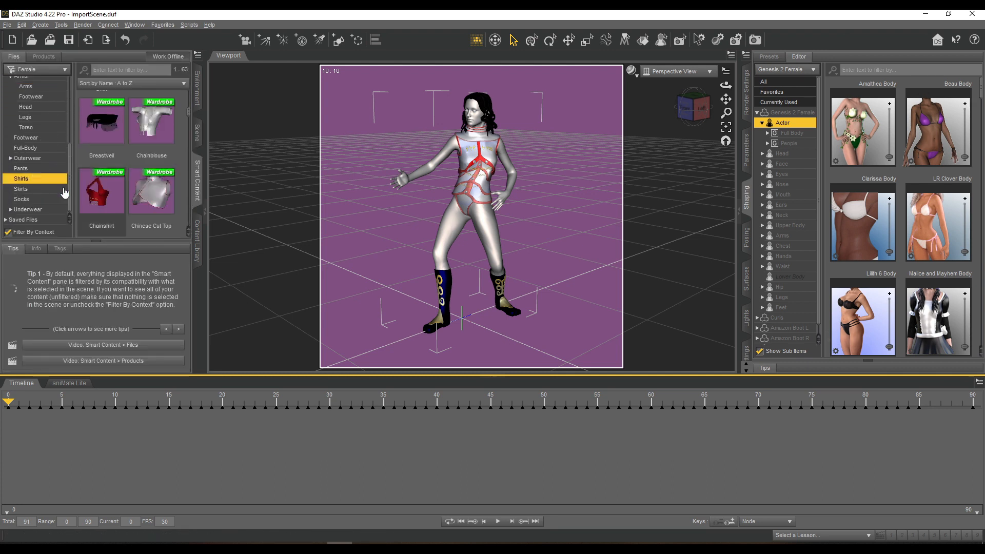
pyautogui.click(21, 188)
pyautogui.doubleClick(100, 121)
# Delete the Paladin Torso from the figure.
pyautogui.click(197, 133)
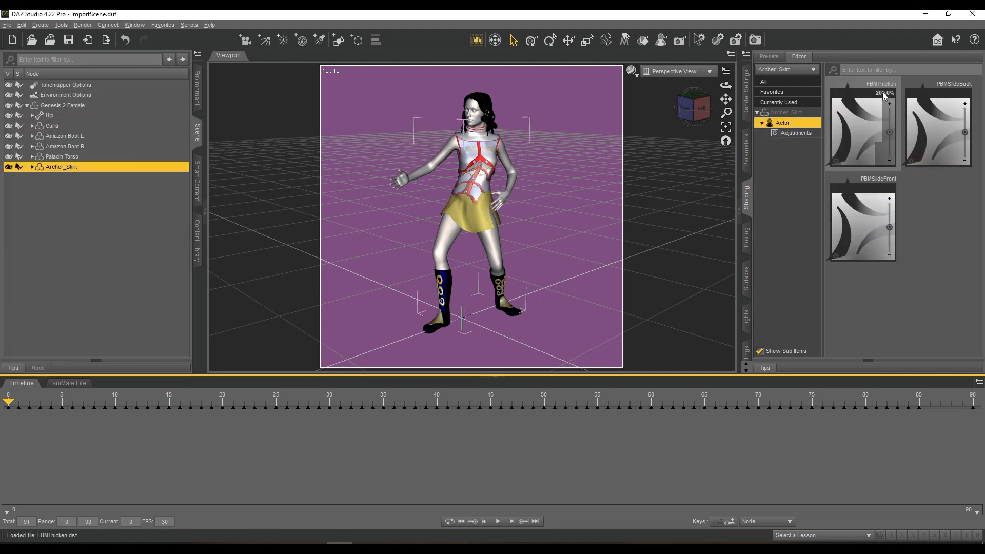
pyautogui.click(130, 156)
pyautogui.press('Delete')
# Add the Pirate Eastern Top from the wardrobe shirts to the figure.
pyautogui.click(197, 180)
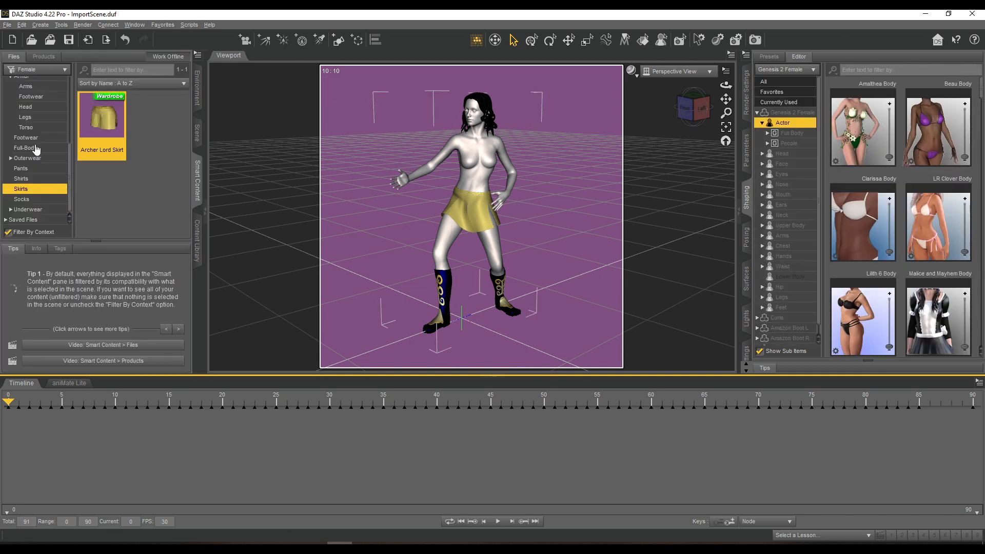
pyautogui.click(41, 180)
pyautogui.scroll(-5, 152, 205)
pyautogui.doubleClick(162, 229)
pyautogui.click(198, 138)
# Merge a saved scene containing the Cylinder object and delete its extra Genesis 2 Female (2) figure.
pyautogui.click(98, 174)
pyautogui.click(6, 24)
pyautogui.click(24, 51)
pyautogui.press('Return')
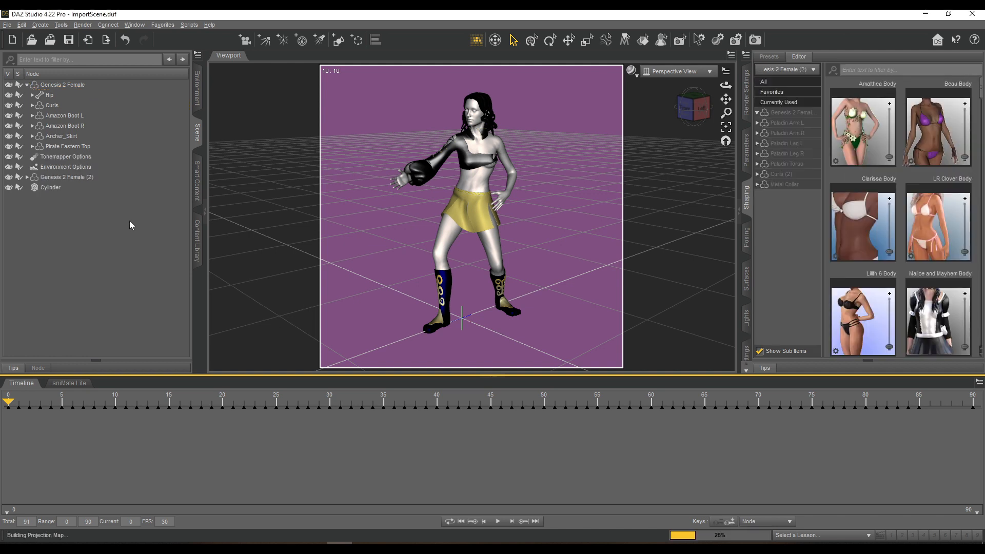
pyautogui.click(62, 176)
pyautogui.press('Delete')
# Import the Long Messer sword model into the scene.
pyautogui.click(7, 26)
pyautogui.click(8, 151)
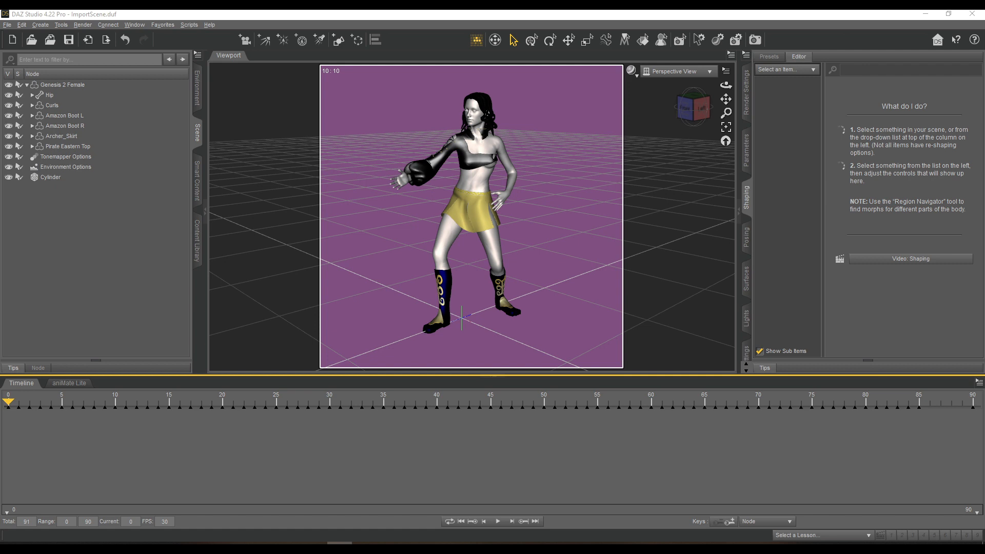
pyautogui.click(245, 321)
pyautogui.click(583, 316)
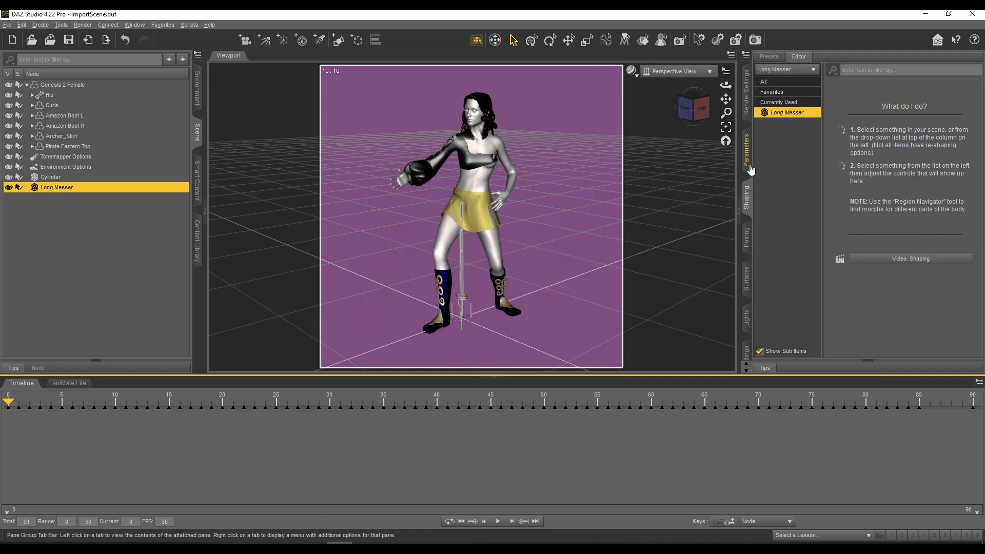
# Apply a shader preset to the surfaces of the Long Messer sword.
pyautogui.click(748, 159)
pyautogui.click(747, 280)
pyautogui.click(778, 256)
pyautogui.scroll(-1, 846, 187)
pyautogui.doubleClick(845, 186)
pyautogui.moveTo(699, 102); pyautogui.dragTo(684, 118)
# Replace the Pirate Eastern Top with the Dancer Cowl on the Genesis 2 Female figure.
pyautogui.click(77, 137)
pyautogui.click(87, 146)
pyautogui.press('Delete')
pyautogui.click(77, 86)
pyautogui.click(197, 179)
pyautogui.doubleClick(105, 101)
# Move the Long Messer sword up to the figure's right hand.
pyautogui.click(197, 134)
pyautogui.click(63, 187)
pyautogui.scroll(3, 476, 349)
pyautogui.click(528, 45)
pyautogui.moveTo(446, 343); pyautogui.dragTo(395, 158)
pyautogui.moveTo(693, 108); pyautogui.dragTo(752, 123)
pyautogui.scroll(4, 683, 129)
pyautogui.scroll(4, 616, 164)
pyautogui.moveTo(463, 205); pyautogui.dragTo(492, 235)
# Align the Long Messer's handle with the right palm and tilt the sword to match the hand.
pyautogui.moveTo(693, 108); pyautogui.dragTo(712, 99)
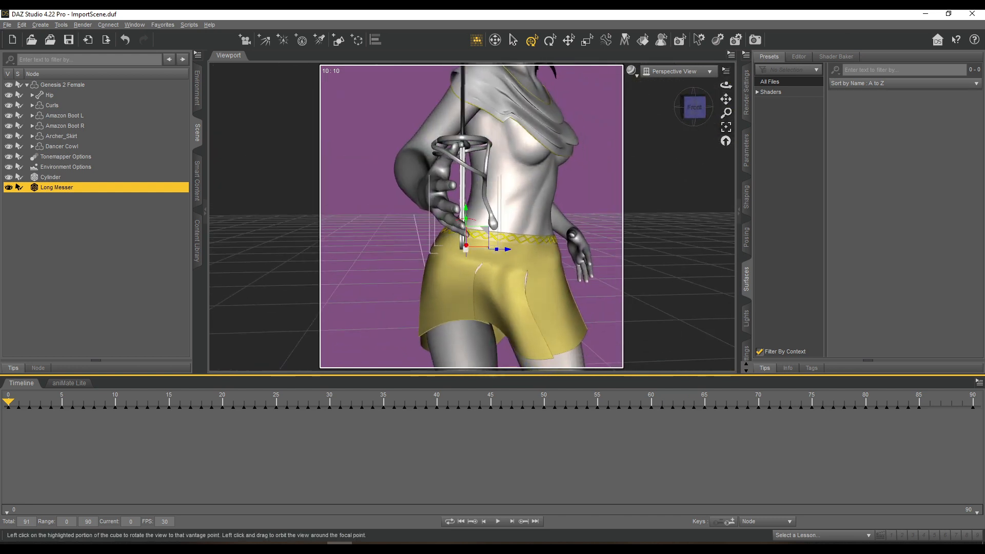
pyautogui.moveTo(480, 230); pyautogui.dragTo(489, 231)
pyautogui.moveTo(693, 106); pyautogui.dragTo(714, 115)
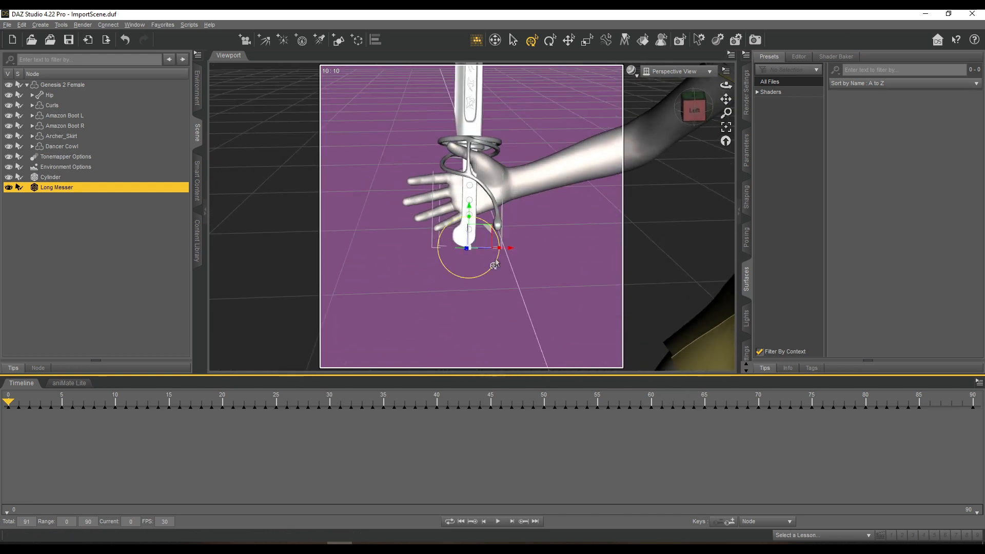
pyautogui.moveTo(502, 259); pyautogui.dragTo(510, 265)
pyautogui.moveTo(694, 108)
pyautogui.mouseDown()
pyautogui.moveTo(712, 101)
pyautogui.moveTo(699, 99)
pyautogui.mouseUp()
# Apply the Right Hand Clutch pose from the Fits poses to the Genesis 2 Female figure.
pyautogui.click(73, 86)
pyautogui.click(197, 180)
pyautogui.scroll(2, 35, 176)
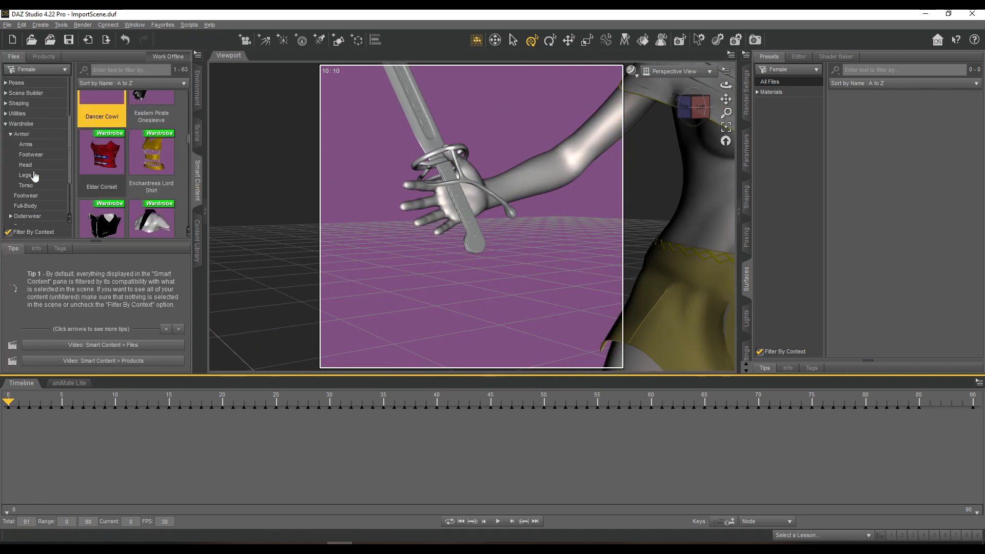
pyautogui.click(11, 152)
pyautogui.click(23, 172)
pyautogui.doubleClick(154, 194)
# Move and rotate the Long Messer so its handle sits inside the clenched right hand.
pyautogui.click(197, 132)
pyautogui.click(57, 188)
pyautogui.moveTo(694, 108); pyautogui.dragTo(711, 99)
pyautogui.moveTo(466, 223); pyautogui.dragTo(484, 226)
pyautogui.moveTo(502, 262); pyautogui.dragTo(419, 263)
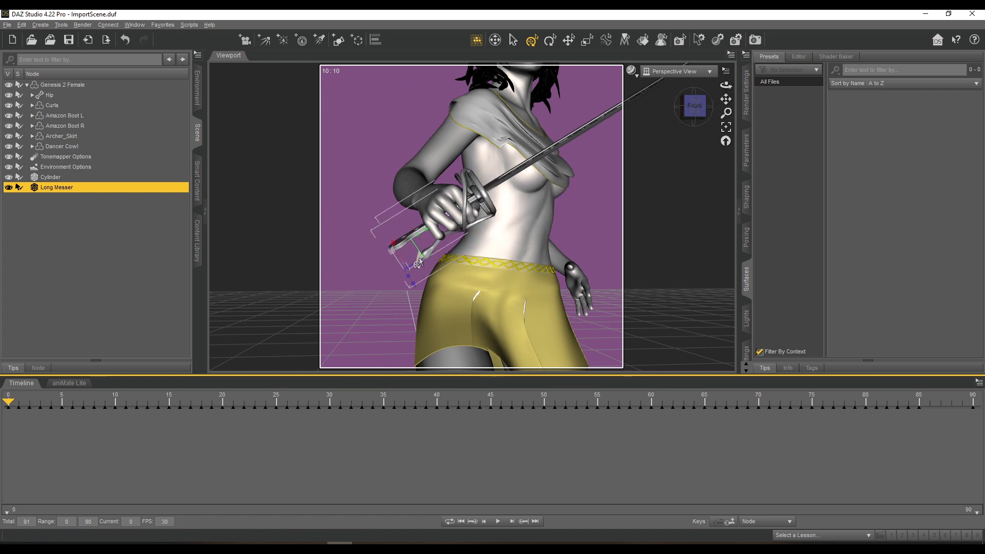
pyautogui.moveTo(695, 107); pyautogui.dragTo(662, 88)
pyautogui.click(694, 110)
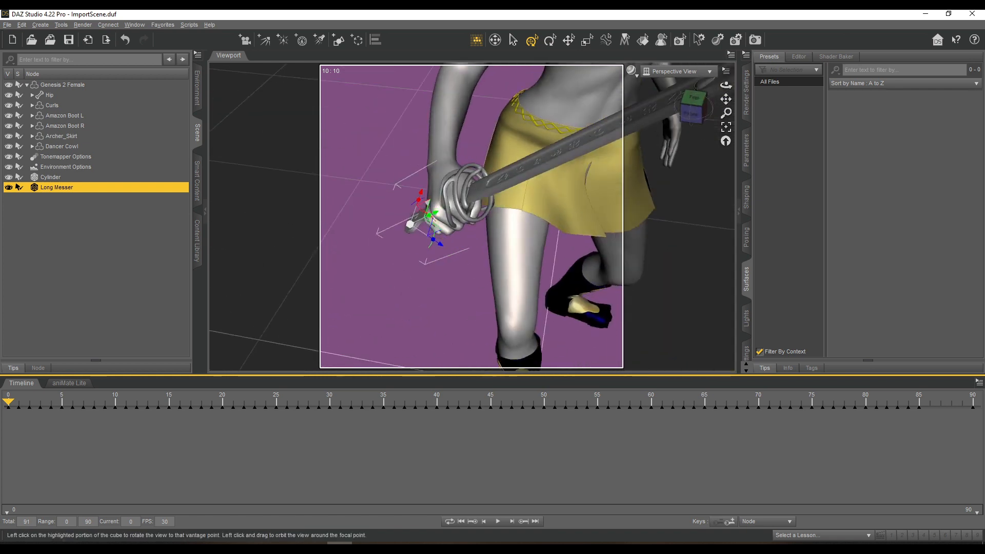
pyautogui.moveTo(491, 128); pyautogui.dragTo(494, 126)
# Apply Ambie's ++Mat Def skin material to the Genesis 2 Female figure.
pyautogui.click(695, 107)
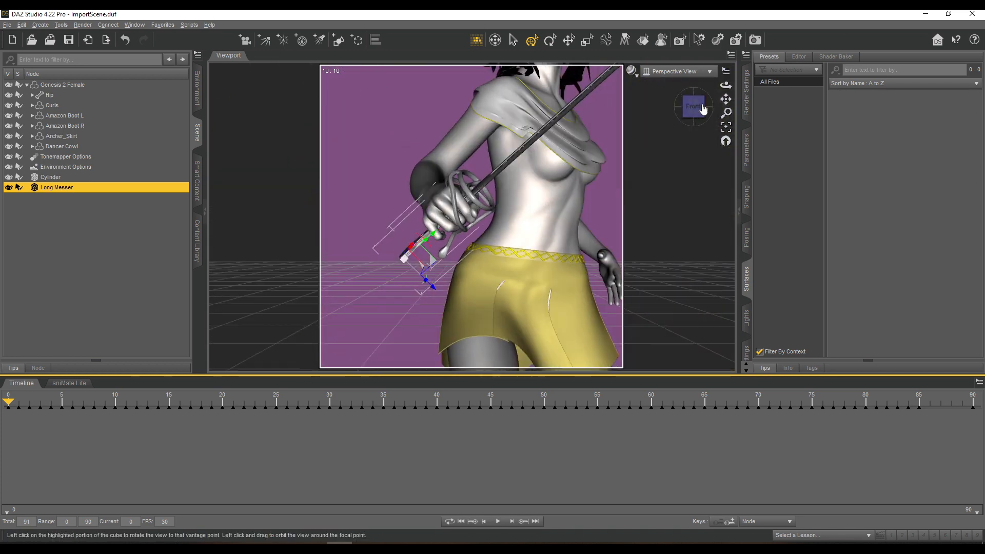
pyautogui.click(197, 181)
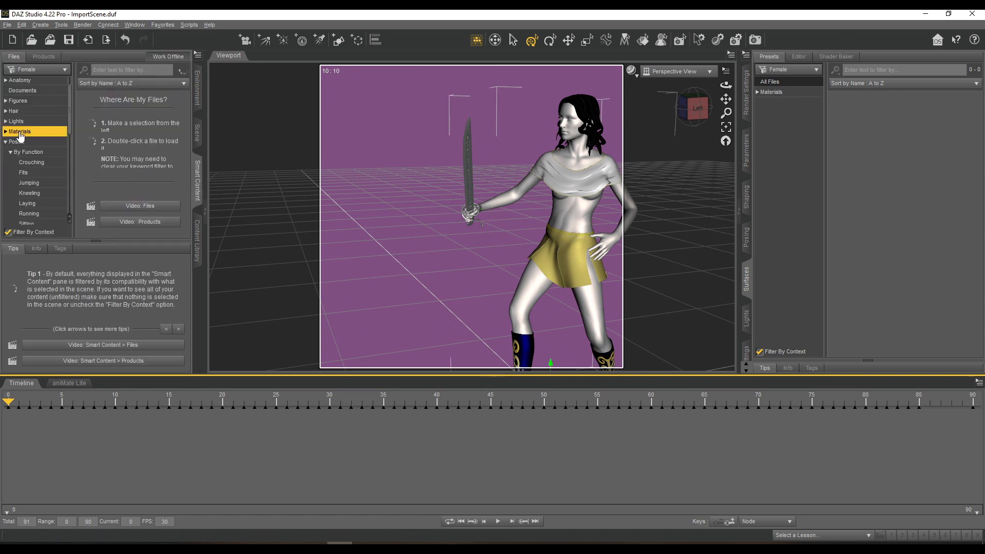
pyautogui.doubleClick(106, 129)
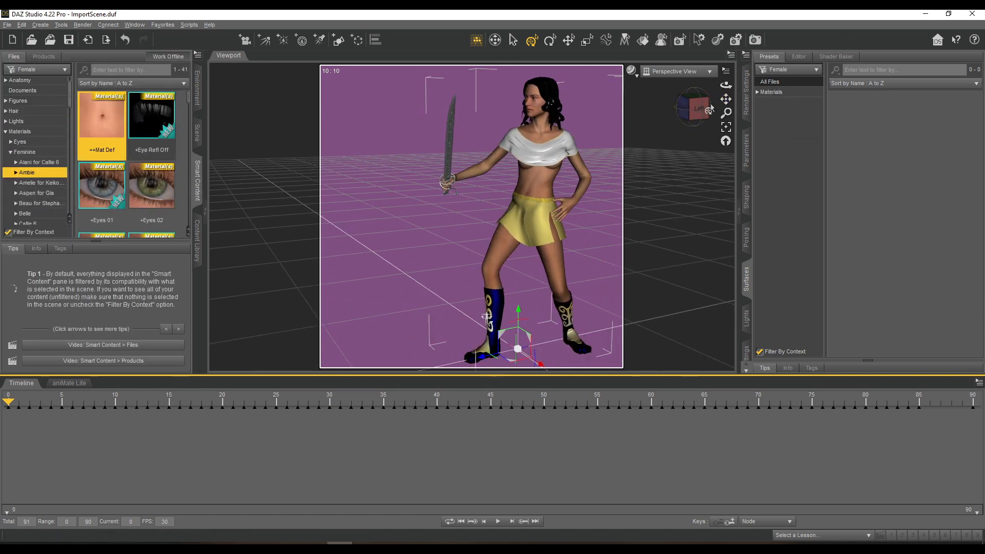
# Parent the Long Messer to the Right Hand bone and reselect the Genesis 2 Female figure.
pyautogui.click(197, 132)
pyautogui.click(456, 183)
pyautogui.click(94, 188)
pyautogui.moveTo(59, 342); pyautogui.dragTo(95, 187)
pyautogui.click(65, 85)
# Shorten the timeline to 86 frames with the play range ending at frame 85, and scrub the animation.
pyautogui.moveTo(9, 404)
pyautogui.mouseDown()
pyautogui.moveTo(451, 425)
pyautogui.moveTo(973, 426)
pyautogui.moveTo(8, 411)
pyautogui.mouseUp()
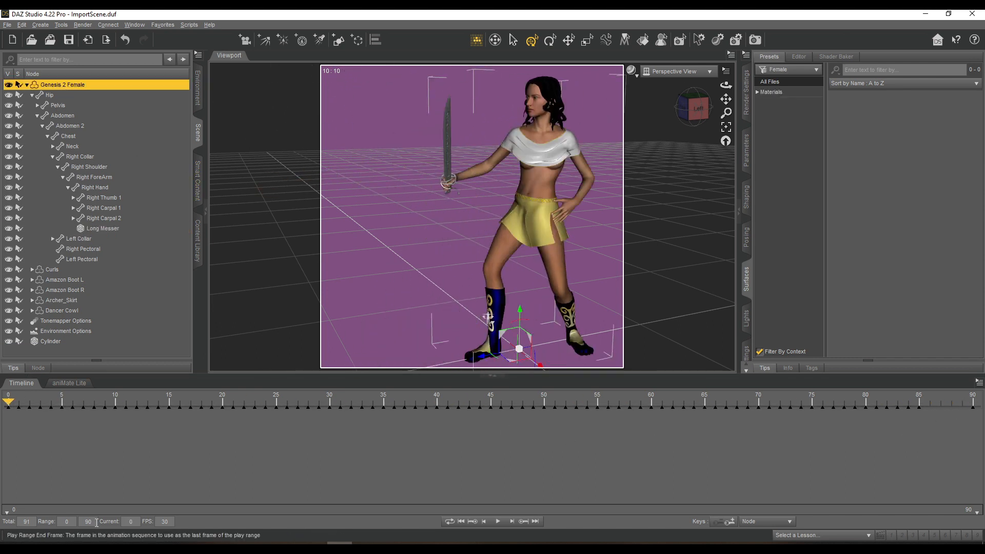
pyautogui.scroll(-5, 35, 520)
pyautogui.moveTo(9, 404); pyautogui.dragTo(7, 426)
pyautogui.scroll(-2, 580, 308)
pyautogui.moveTo(727, 99); pyautogui.dragTo(694, 110)
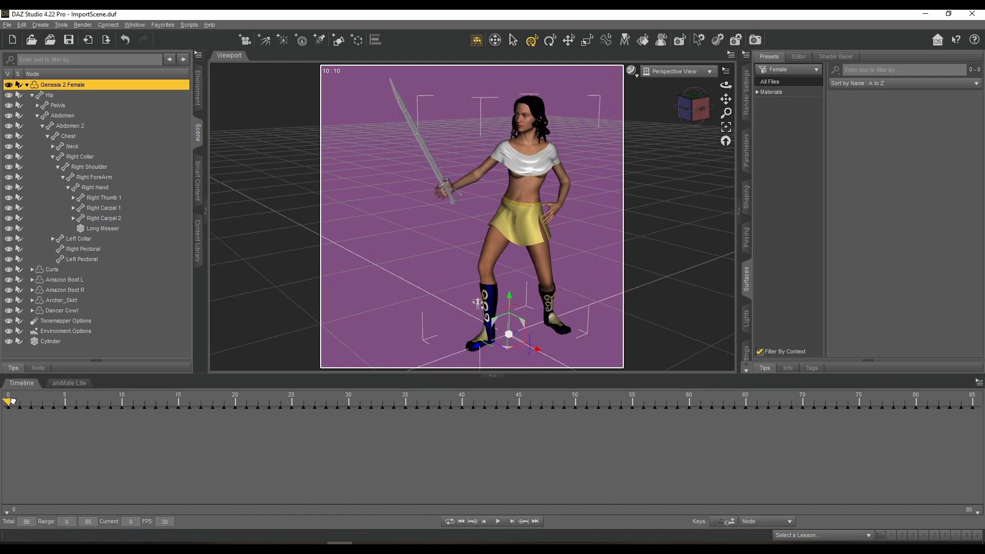
# Apply the Right Hand Clutch pose at the start of the animation and advance along the timeline.
pyautogui.click(196, 171)
pyautogui.click(6, 132)
pyautogui.click(22, 173)
pyautogui.doubleClick(146, 190)
pyautogui.press('Right')
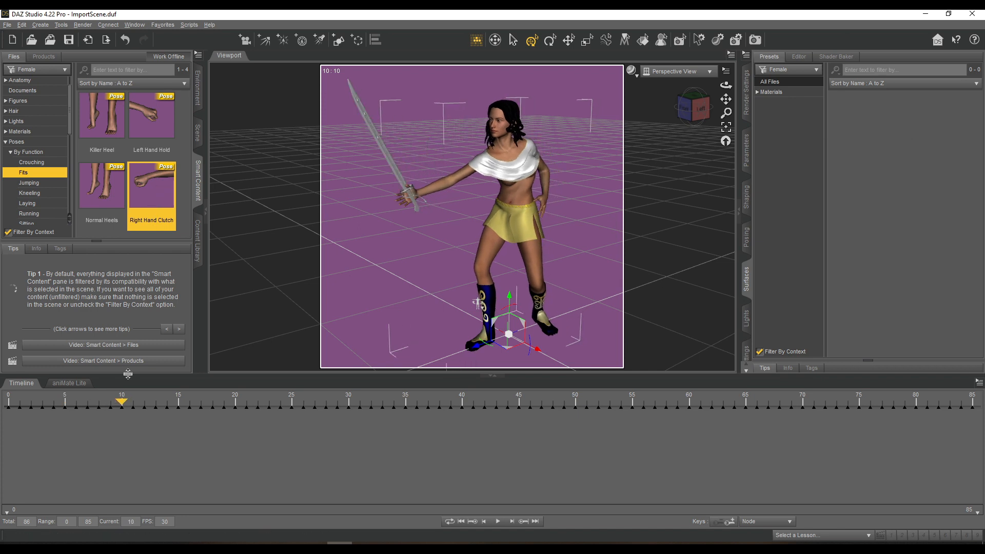
# Apply the Right Hand Clutch pose on successive frames along the timeline, reaching frame 32.
pyautogui.doubleClick(151, 198)
pyautogui.click(200, 403)
pyautogui.doubleClick(155, 197)
pyautogui.click(212, 403)
pyautogui.doubleClick(155, 195)
pyautogui.click(223, 403)
pyautogui.doubleClick(155, 195)
pyautogui.click(235, 403)
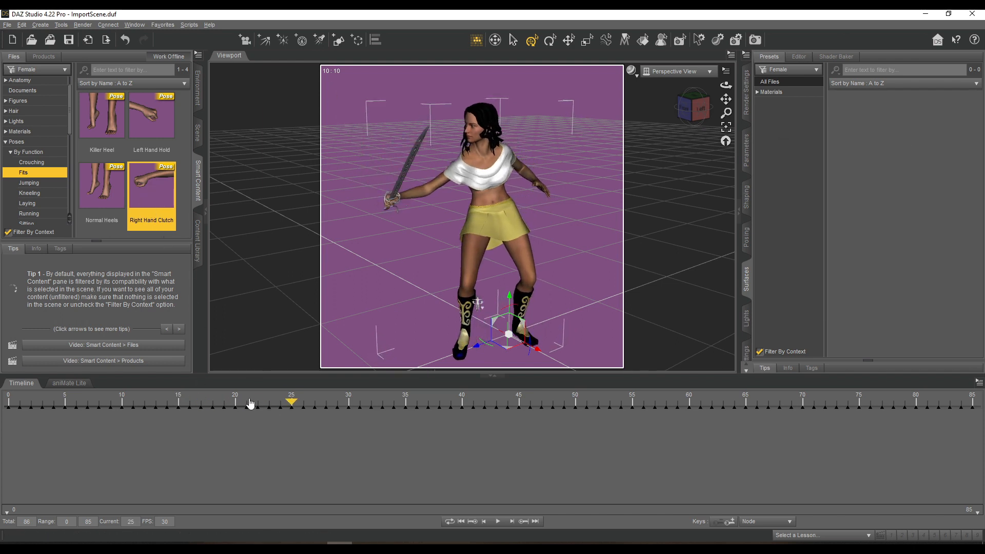
pyautogui.click(337, 403)
pyautogui.doubleClick(155, 194)
pyautogui.click(349, 403)
pyautogui.doubleClick(154, 194)
pyautogui.click(360, 403)
pyautogui.doubleClick(154, 194)
pyautogui.click(371, 403)
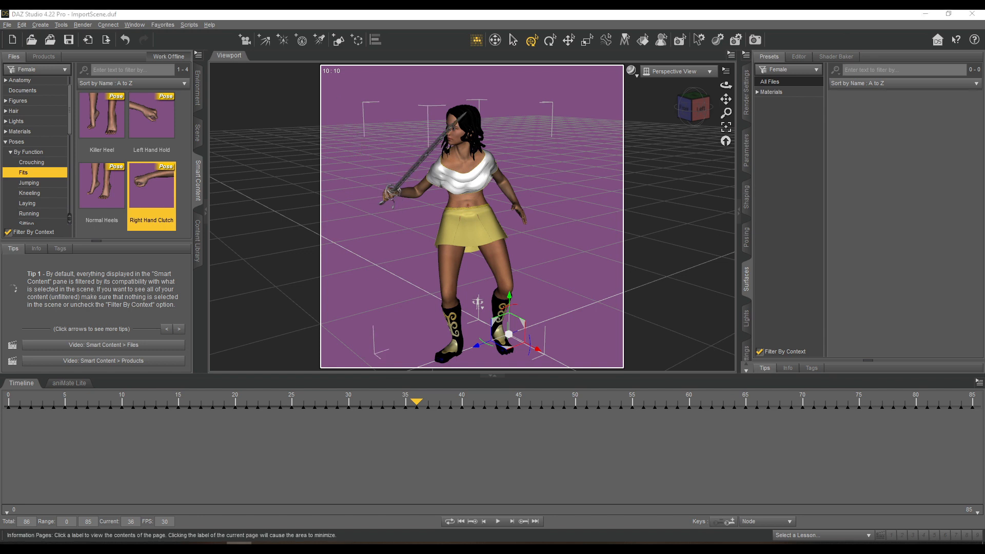
# Apply the Right Hand Clutch pose on successive frames from 37 to 44.
pyautogui.click(425, 402)
pyautogui.moveTo(431, 402); pyautogui.dragTo(441, 402)
pyautogui.doubleClick(156, 199)
pyautogui.moveTo(442, 402); pyautogui.dragTo(507, 403)
pyautogui.doubleClick(155, 200)
pyautogui.doubleClick(153, 205)
pyautogui.doubleClick(166, 200)
pyautogui.doubleClick(154, 195)
pyautogui.doubleClick(145, 198)
pyautogui.doubleClick(143, 201)
pyautogui.moveTo(694, 108)
pyautogui.mouseDown()
pyautogui.moveTo(715, 121)
pyautogui.moveTo(693, 107)
pyautogui.mouseUp()
# Keep applying the Right Hand Clutch pose along the timeline through frame 64.
pyautogui.moveTo(508, 403); pyautogui.dragTo(711, 403)
pyautogui.doubleClick(151, 199)
pyautogui.doubleClick(152, 199)
pyautogui.doubleClick(152, 199)
pyautogui.doubleClick(152, 199)
pyautogui.doubleClick(152, 199)
pyautogui.doubleClick(152, 199)
pyautogui.doubleClick(152, 199)
pyautogui.doubleClick(154, 199)
pyautogui.doubleClick(160, 203)
pyautogui.doubleClick(152, 186)
pyautogui.doubleClick(167, 199)
pyautogui.doubleClick(157, 199)
pyautogui.doubleClick(157, 199)
pyautogui.doubleClick(157, 199)
pyautogui.click(723, 403)
pyautogui.doubleClick(157, 199)
pyautogui.click(734, 403)
pyautogui.doubleClick(157, 199)
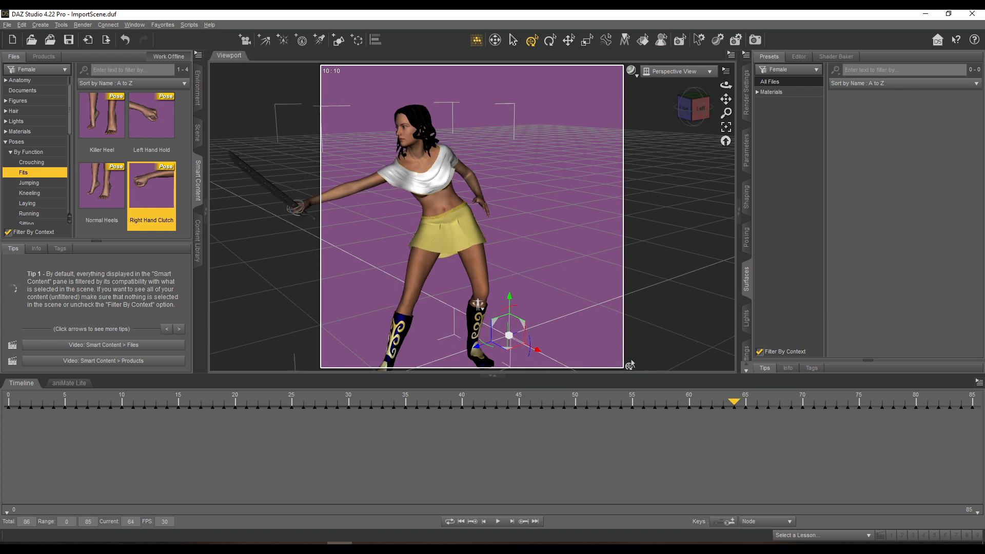
# Apply the Right Hand Clutch pose on every frame from 65 to 74.
pyautogui.click(746, 403)
pyautogui.doubleClick(158, 200)
pyautogui.click(757, 403)
pyautogui.doubleClick(157, 199)
pyautogui.click(768, 403)
pyautogui.doubleClick(157, 199)
pyautogui.click(779, 403)
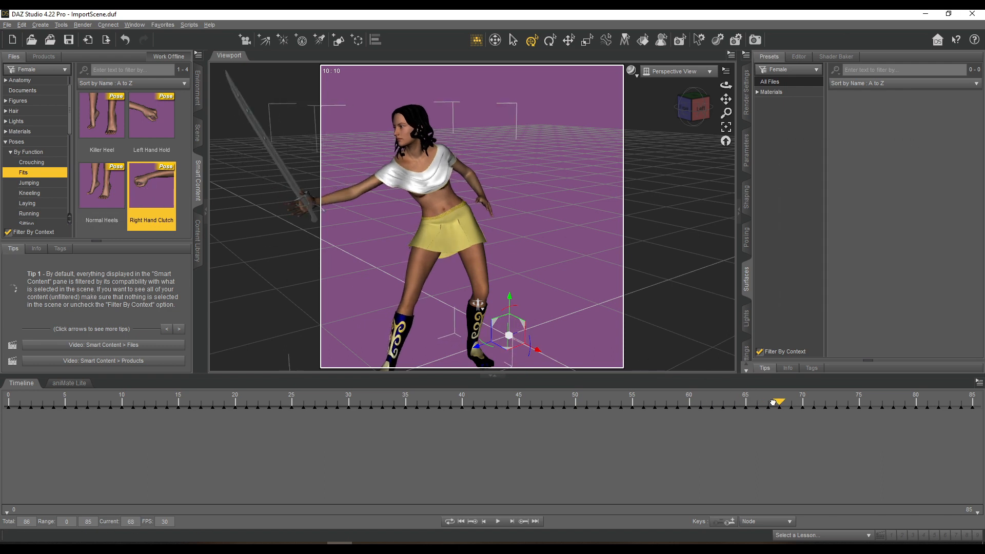
pyautogui.click(792, 404)
pyautogui.doubleClick(157, 199)
pyautogui.click(803, 404)
pyautogui.doubleClick(157, 199)
pyautogui.click(814, 403)
pyautogui.doubleClick(154, 199)
pyautogui.click(825, 404)
pyautogui.doubleClick(157, 199)
pyautogui.click(837, 404)
pyautogui.doubleClick(157, 199)
pyautogui.click(848, 404)
pyautogui.doubleClick(157, 199)
# Apply the Right Hand Clutch pose on every frame from 75 to 84 and return to frame 0.
pyautogui.click(859, 404)
pyautogui.doubleClick(157, 199)
pyautogui.click(871, 404)
pyautogui.doubleClick(174, 192)
pyautogui.click(881, 403)
pyautogui.doubleClick(157, 199)
pyautogui.click(893, 404)
pyautogui.doubleClick(157, 199)
pyautogui.click(904, 404)
pyautogui.doubleClick(157, 199)
pyautogui.click(916, 404)
pyautogui.doubleClick(157, 199)
pyautogui.click(922, 404)
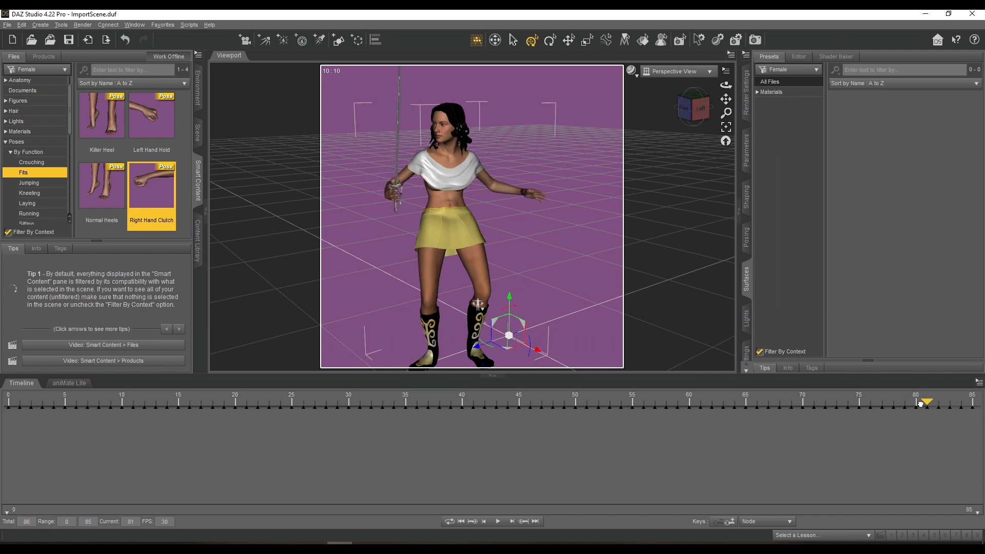
pyautogui.click(939, 404)
pyautogui.doubleClick(157, 199)
pyautogui.click(950, 404)
pyautogui.doubleClick(157, 199)
pyautogui.click(961, 404)
pyautogui.doubleClick(157, 199)
pyautogui.moveTo(973, 400); pyautogui.dragTo(9, 401)
# Replace the figure's black hair with the Dutch Braid hair.
pyautogui.click(197, 136)
pyautogui.click(32, 95)
pyautogui.click(198, 181)
pyautogui.click(28, 110)
pyautogui.scroll(-8, 89, 144)
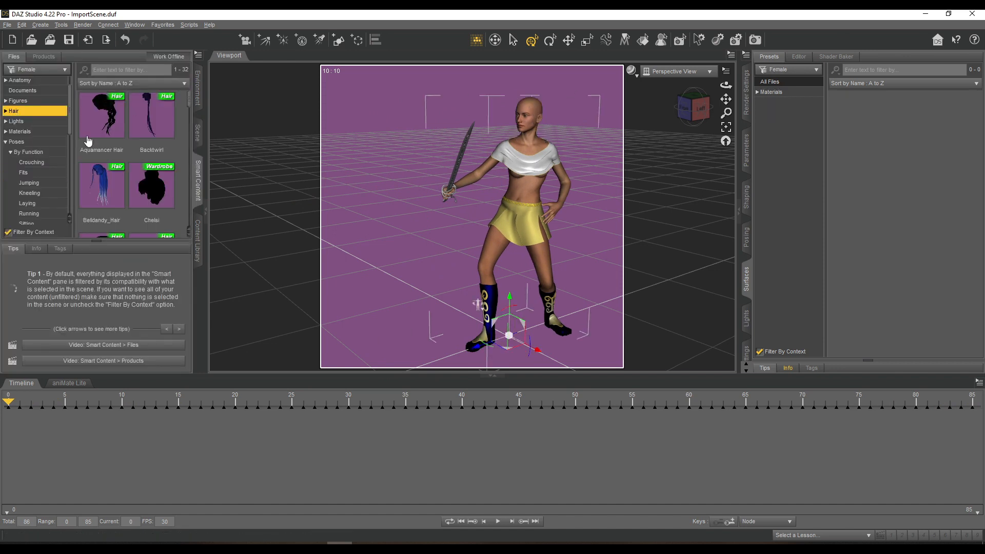
pyautogui.doubleClick(157, 120)
# Expand the Dutch Braid's bone hierarchy in the scene and select a bone in the braid.
pyautogui.click(198, 133)
pyautogui.click(68, 149)
pyautogui.rightClick(68, 148)
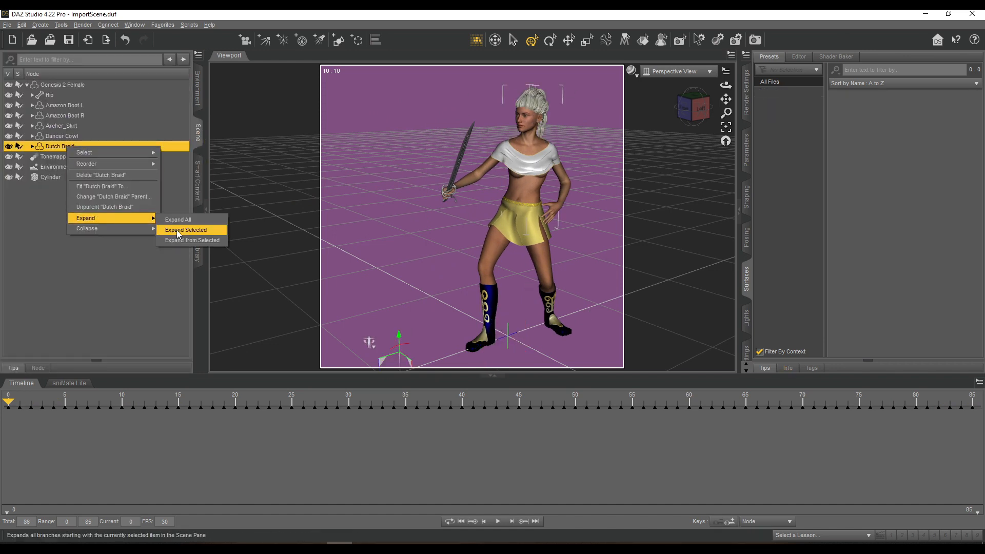
pyautogui.click(197, 226)
pyautogui.click(97, 229)
pyautogui.click(197, 231)
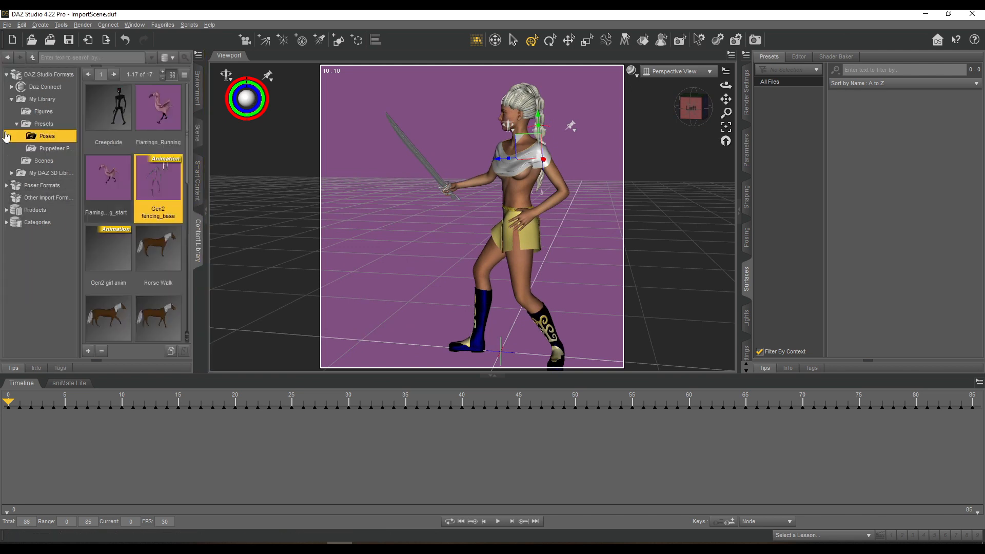
# Run the Spring Dynamics script from the Utilities scripts and apply its effect to the braid over animation range 0–85.
pyautogui.click(17, 296)
pyautogui.click(22, 320)
pyautogui.scroll(-2, 31, 313)
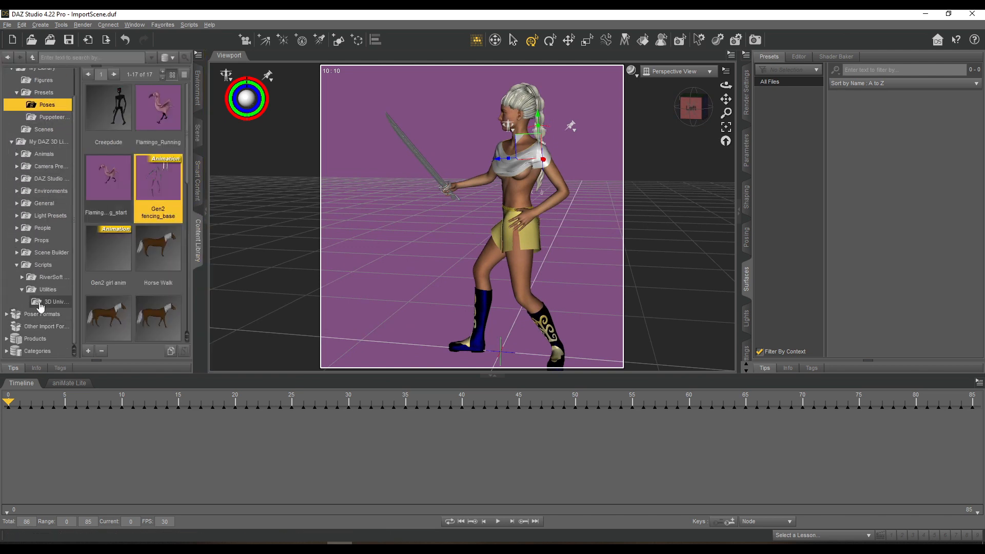
pyautogui.click(41, 303)
pyautogui.doubleClick(153, 111)
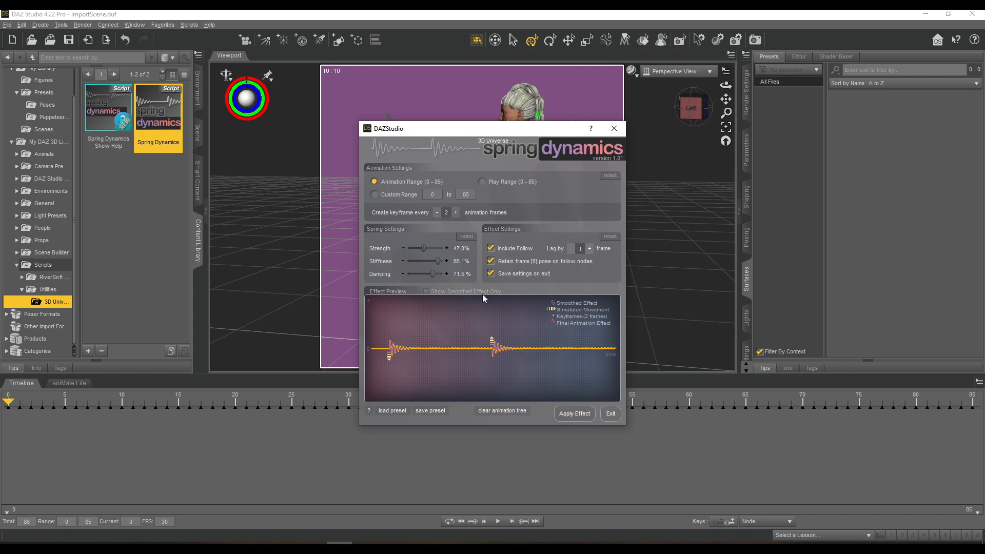
pyautogui.click(587, 413)
# Scrub the timeline and orbit the figure to examine the braid's swing from several angles.
pyautogui.moveTo(77, 421); pyautogui.dragTo(724, 446)
pyautogui.click(674, 104)
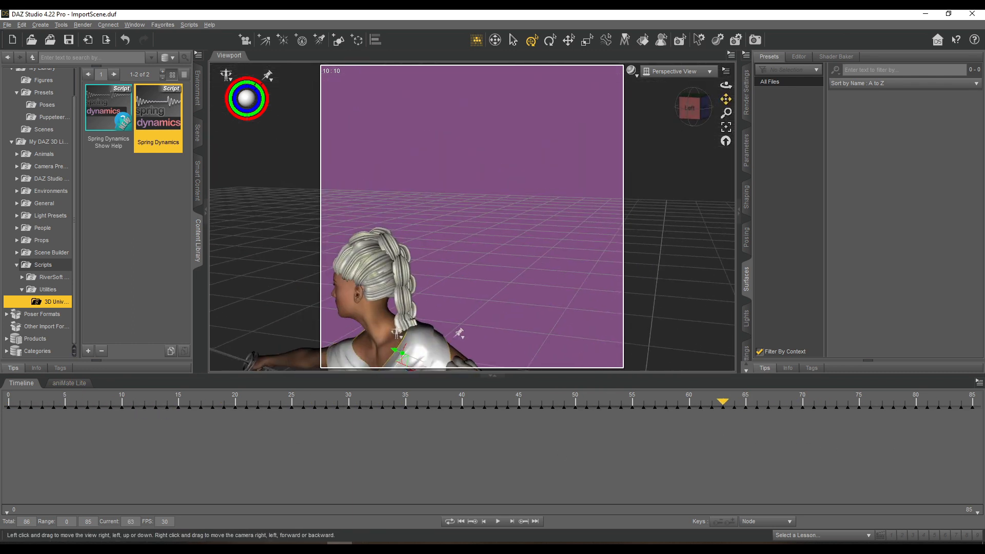
pyautogui.moveTo(832, 422); pyautogui.dragTo(156, 425)
pyautogui.moveTo(694, 108); pyautogui.dragTo(660, 113)
pyautogui.click(440, 171)
pyautogui.moveTo(439, 171); pyautogui.dragTo(429, 125)
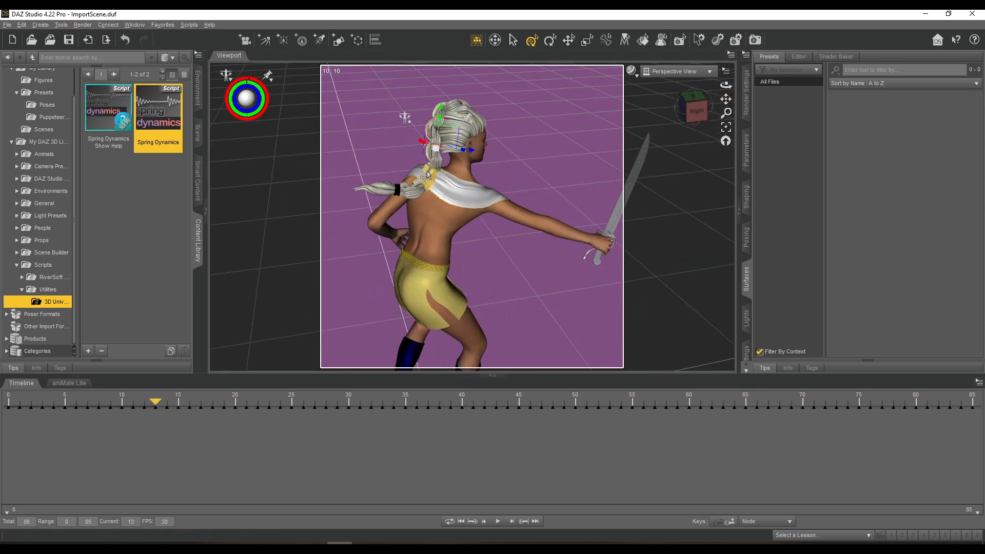
pyautogui.moveTo(693, 110); pyautogui.dragTo(725, 112)
pyautogui.moveTo(156, 405); pyautogui.dragTo(319, 406)
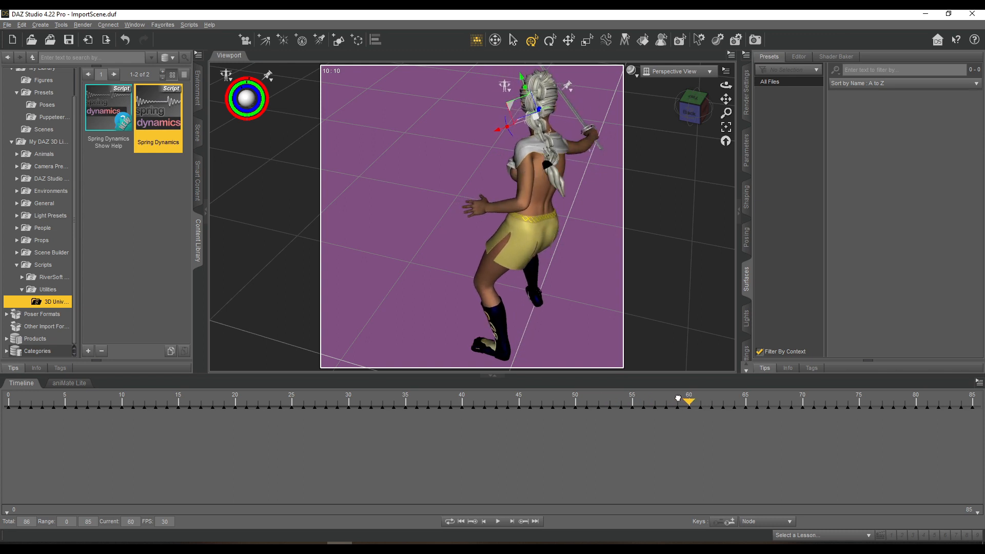
pyautogui.moveTo(694, 108); pyautogui.dragTo(639, 94)
pyautogui.scroll(2, 538, 147)
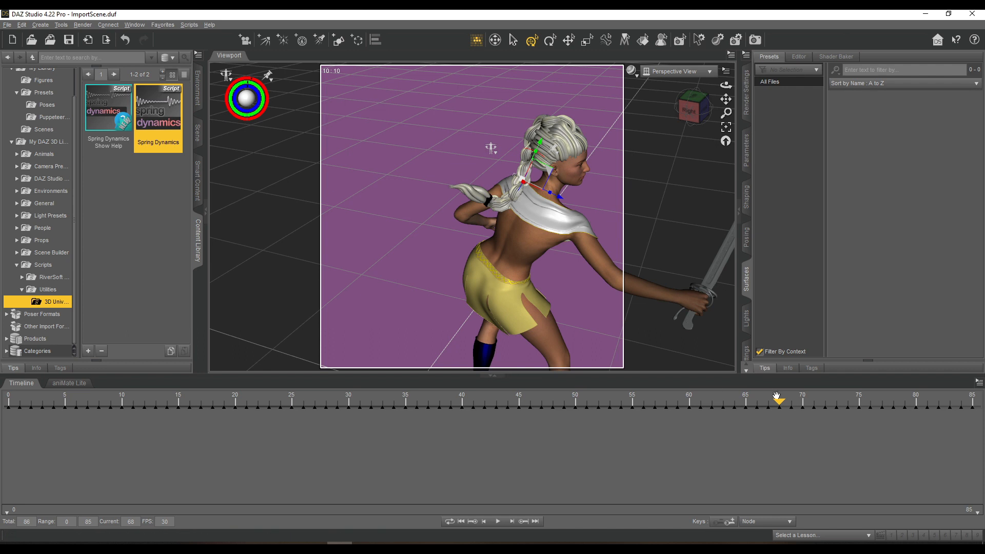
pyautogui.moveTo(777, 398); pyautogui.dragTo(803, 400)
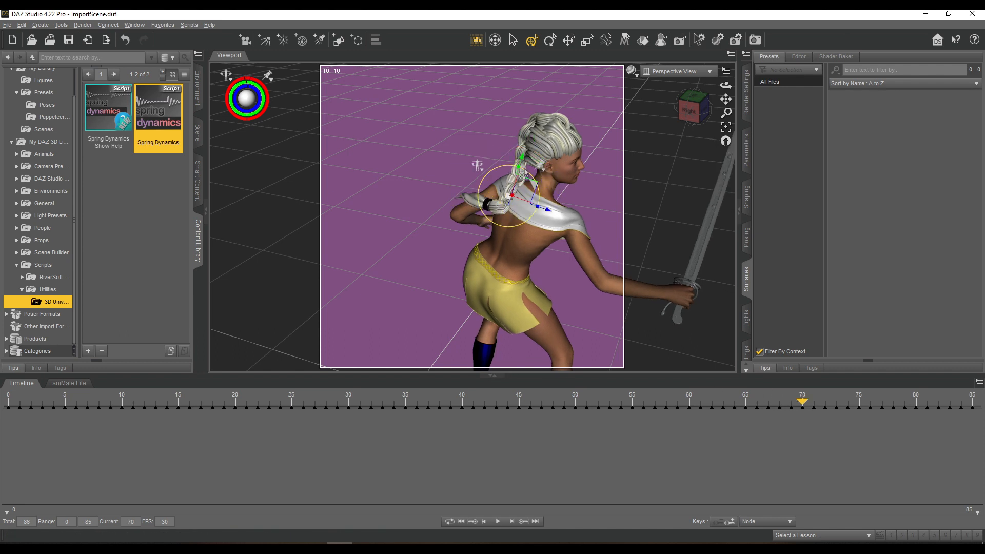
# Try adjusting the braid's pose near the shoulder at frame 72 and undo the change.
pyautogui.press('Right')
pyautogui.press('Right')
pyautogui.moveTo(691, 110); pyautogui.dragTo(639, 134)
pyautogui.hotkey('ctrl', 'f')
pyautogui.moveTo(427, 190); pyautogui.dragTo(434, 190)
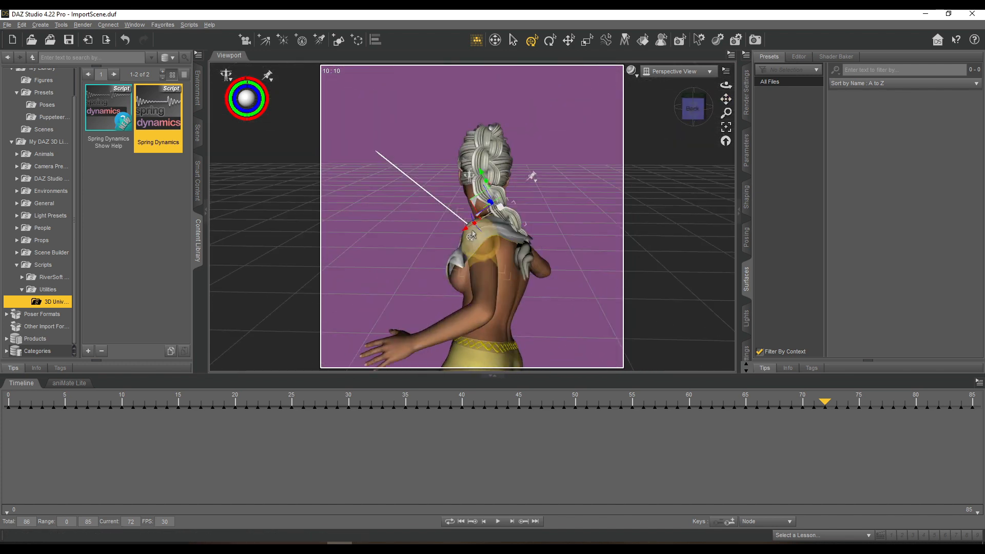
pyautogui.hotkey('ctrl', 'z')
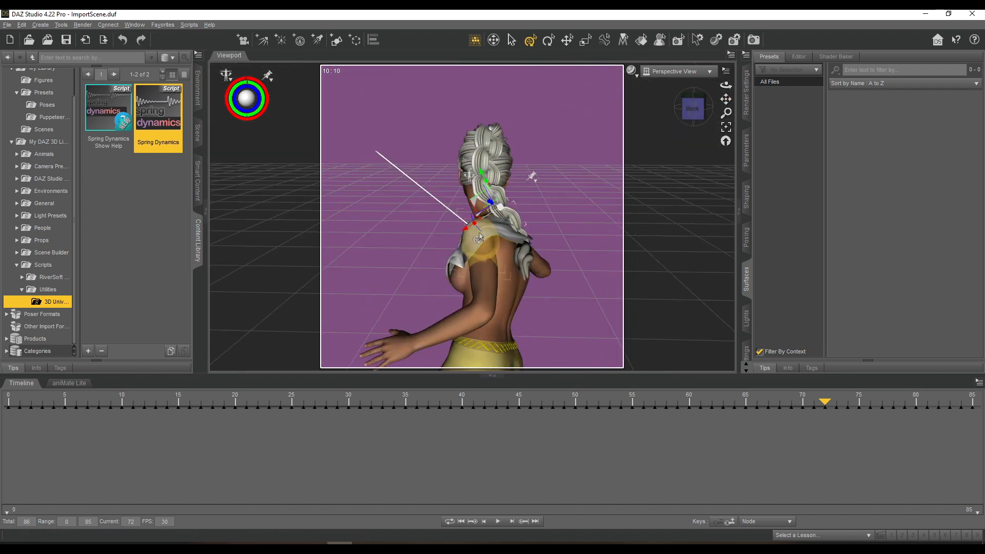
# Examine the braid against the figure's back from frame 73 to 78, and rewind to frame 0.
pyautogui.press('Right')
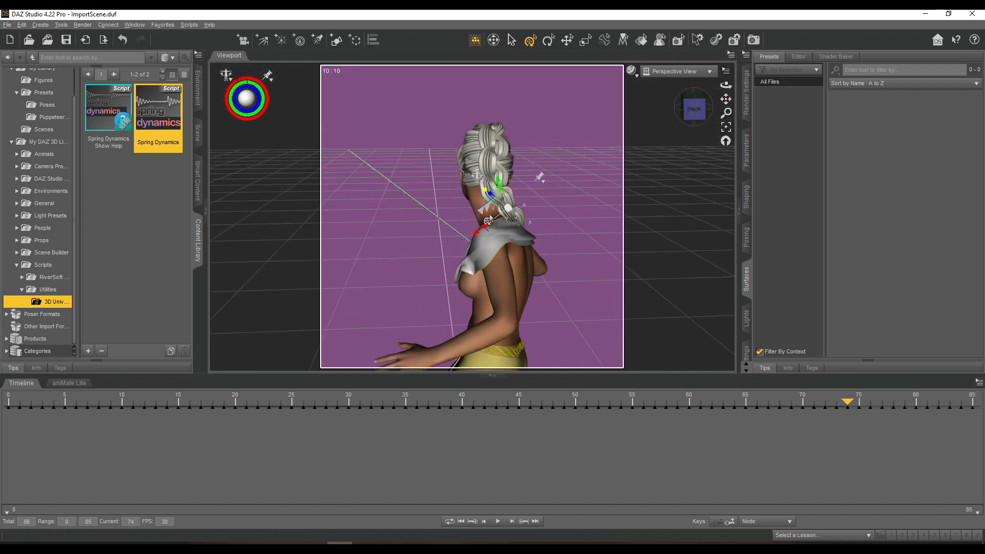
pyautogui.click(694, 108)
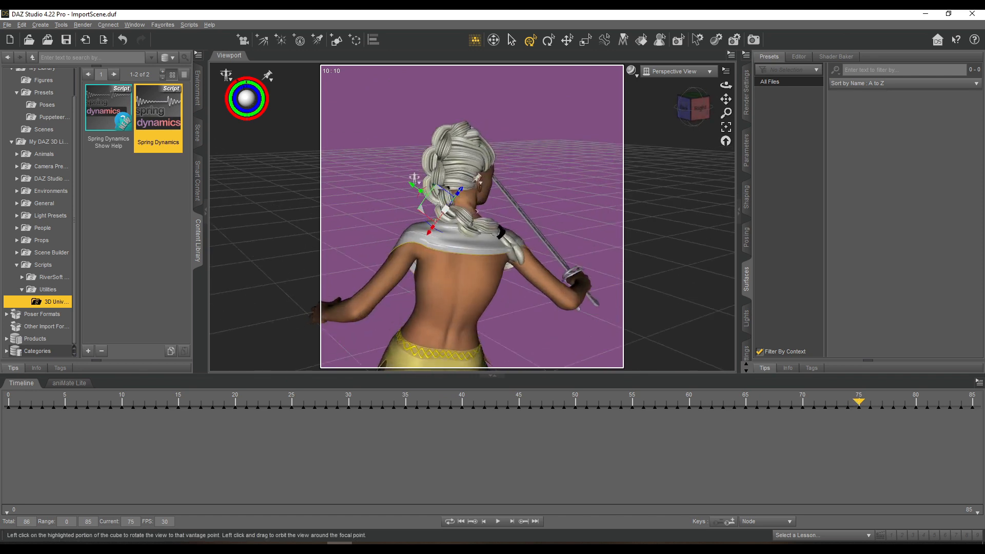
pyautogui.moveTo(693, 108); pyautogui.dragTo(716, 93)
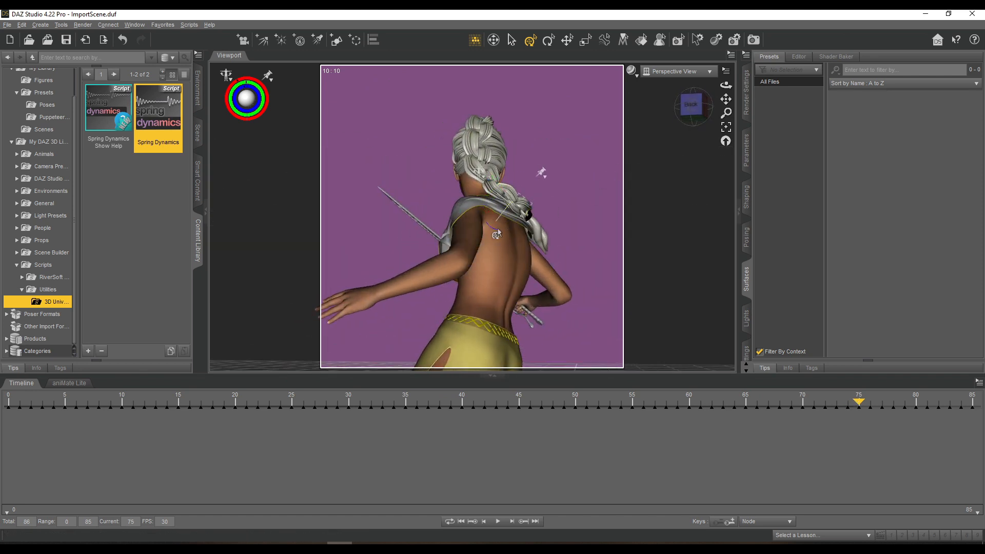
pyautogui.moveTo(865, 396); pyautogui.dragTo(896, 397)
pyautogui.moveTo(700, 109); pyautogui.dragTo(696, 117)
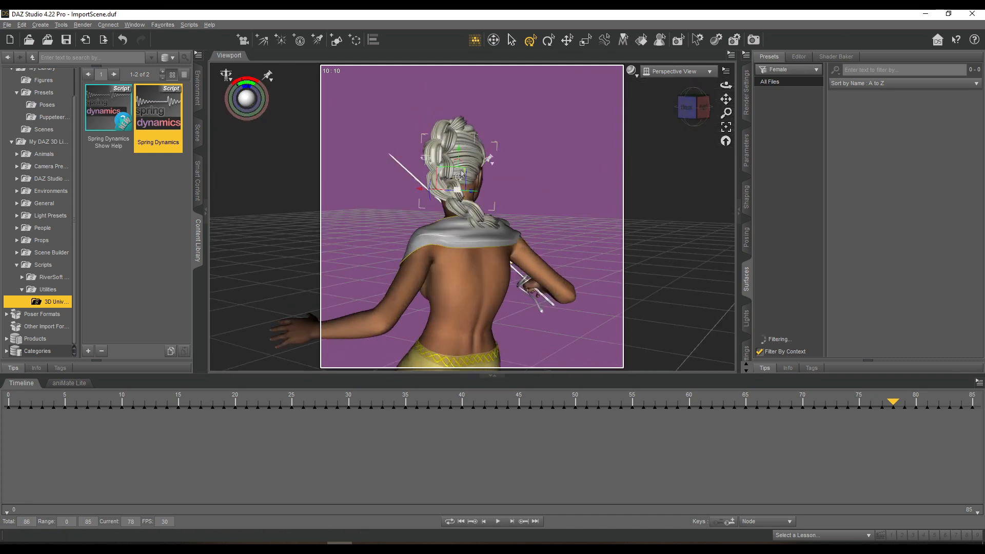
pyautogui.moveTo(895, 398); pyautogui.dragTo(6, 396)
pyautogui.moveTo(686, 110); pyautogui.dragTo(735, 99)
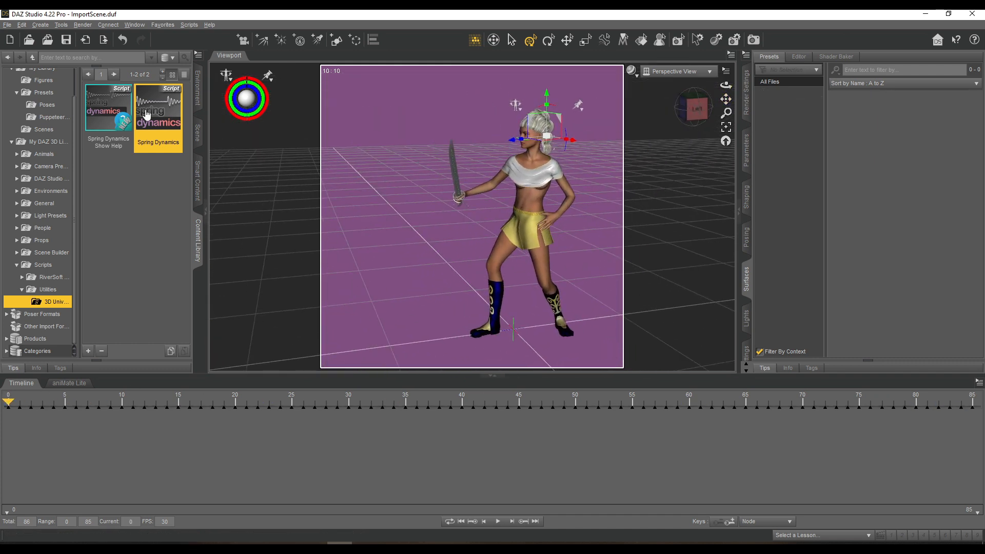
# Create a camera, switch the viewport to it, and scrub the animation through the camera view.
pyautogui.click(506, 303)
pyautogui.click(677, 71)
pyautogui.click(667, 80)
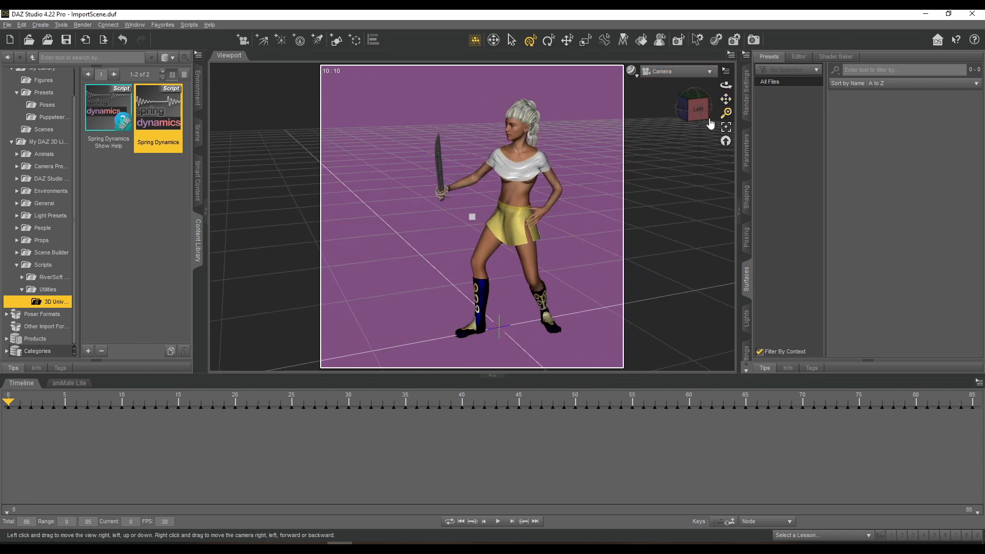
pyautogui.click(277, 414)
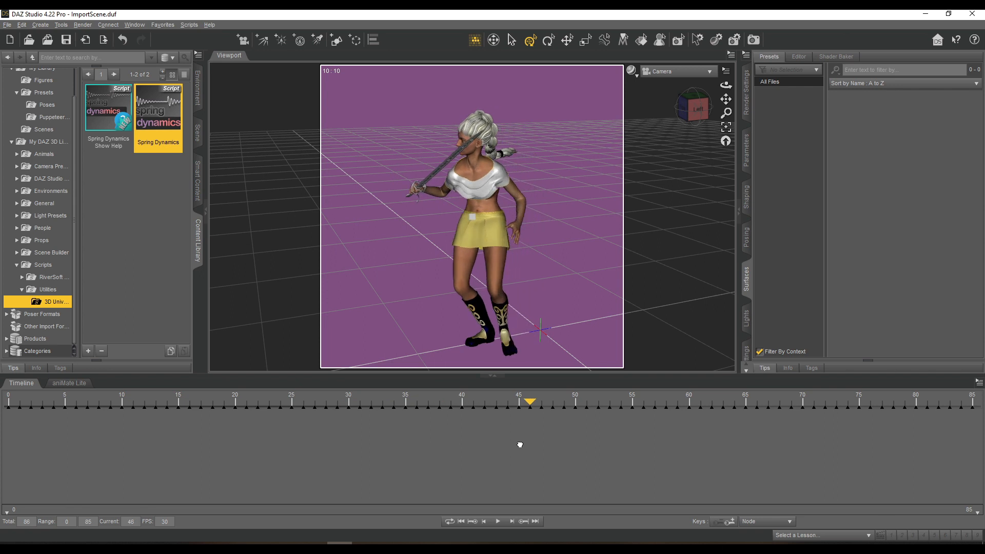
pyautogui.click(630, 403)
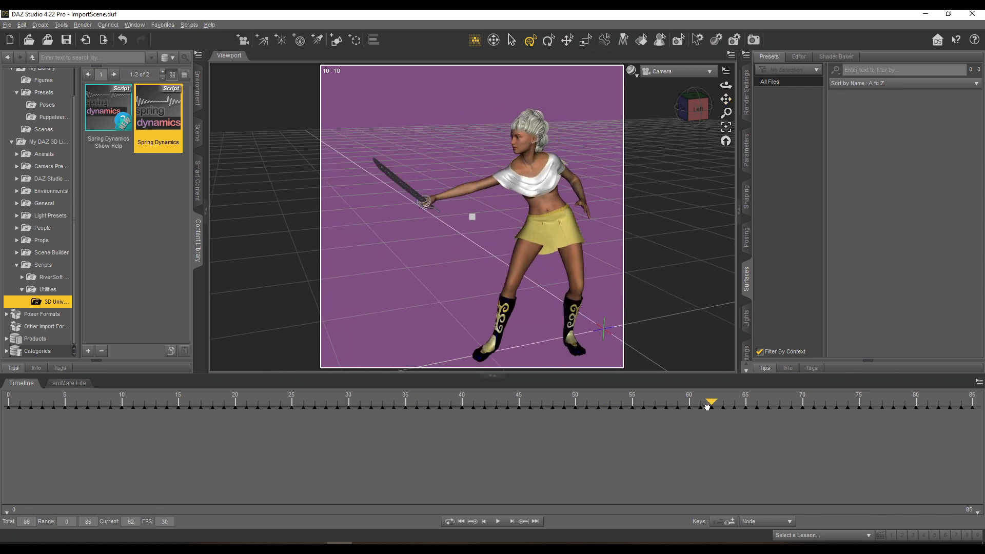
# Select the Genesis 2 Female figure, show its Fits poses, and advance the animation to frame 70.
pyautogui.click(198, 133)
pyautogui.click(55, 84)
pyautogui.click(197, 180)
pyautogui.click(23, 172)
pyautogui.moveTo(692, 406); pyautogui.dragTo(799, 428)
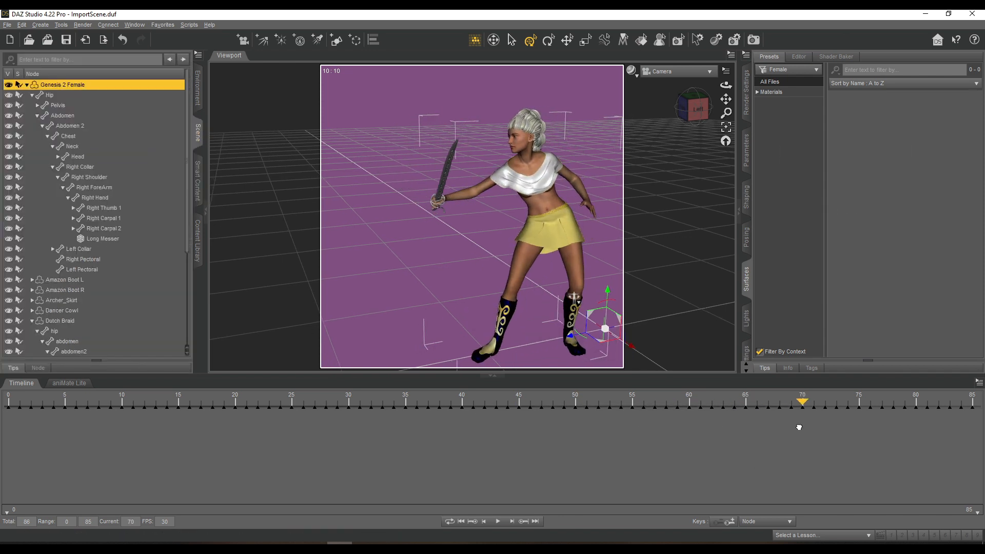
# Pan the camera at frames 70, 85 and 0 to frame the figure during the animation.
pyautogui.moveTo(726, 99); pyautogui.dragTo(722, 98)
pyautogui.moveTo(803, 403); pyautogui.dragTo(973, 403)
pyautogui.moveTo(726, 99); pyautogui.dragTo(699, 98)
pyautogui.moveTo(972, 403); pyautogui.dragTo(8, 408)
pyautogui.moveTo(726, 99); pyautogui.dragTo(678, 99)
# Set the backdrop to the green and yellow patterned image and collapse the figure's bone hierarchy.
pyautogui.click(198, 88)
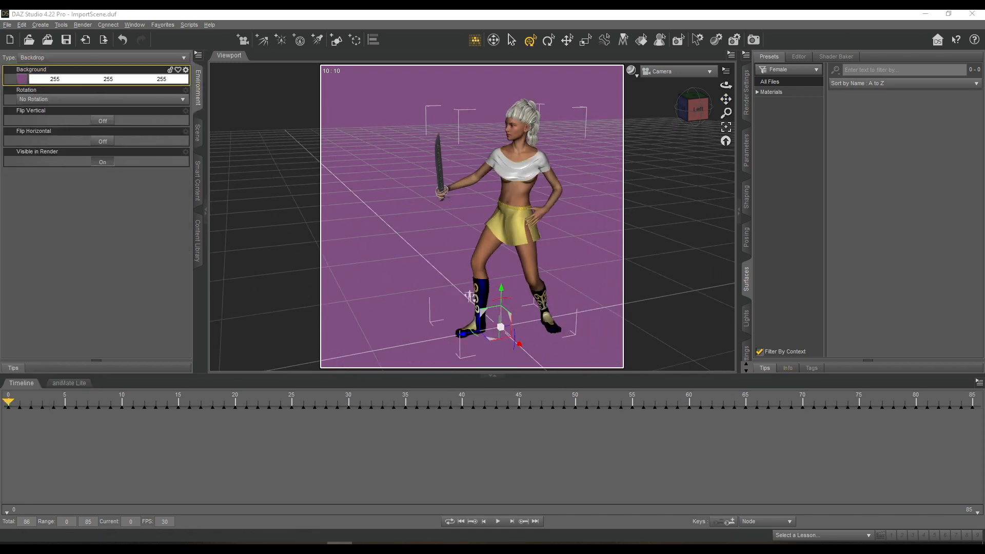
pyautogui.moveTo(8, 408)
pyautogui.mouseDown()
pyautogui.moveTo(508, 451)
pyautogui.moveTo(915, 456)
pyautogui.moveTo(7, 390)
pyautogui.mouseUp()
pyautogui.click(198, 133)
pyautogui.click(32, 95)
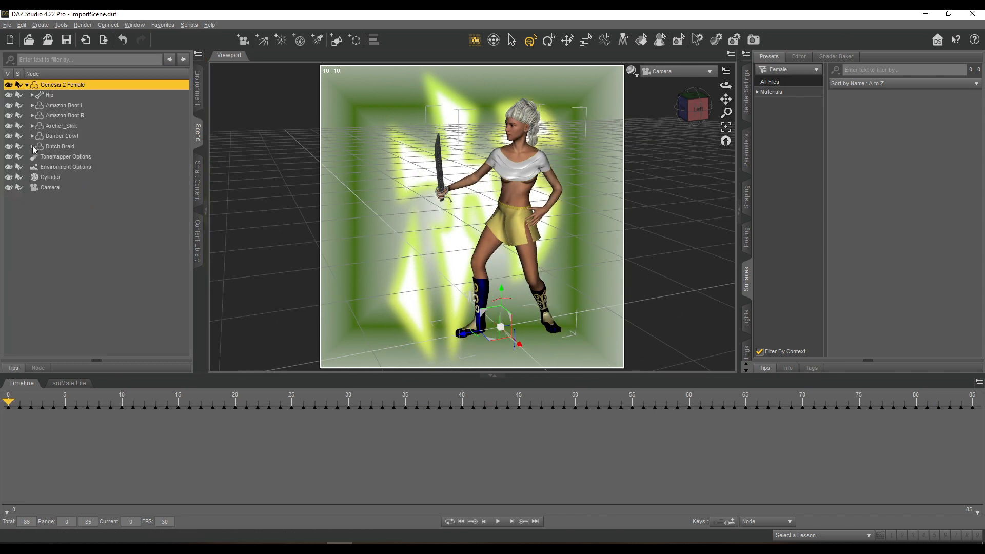
# Switch to Perspective View and load the Table model into the scene from file behind the figure.
pyautogui.click(62, 214)
pyautogui.click(667, 72)
pyautogui.click(667, 76)
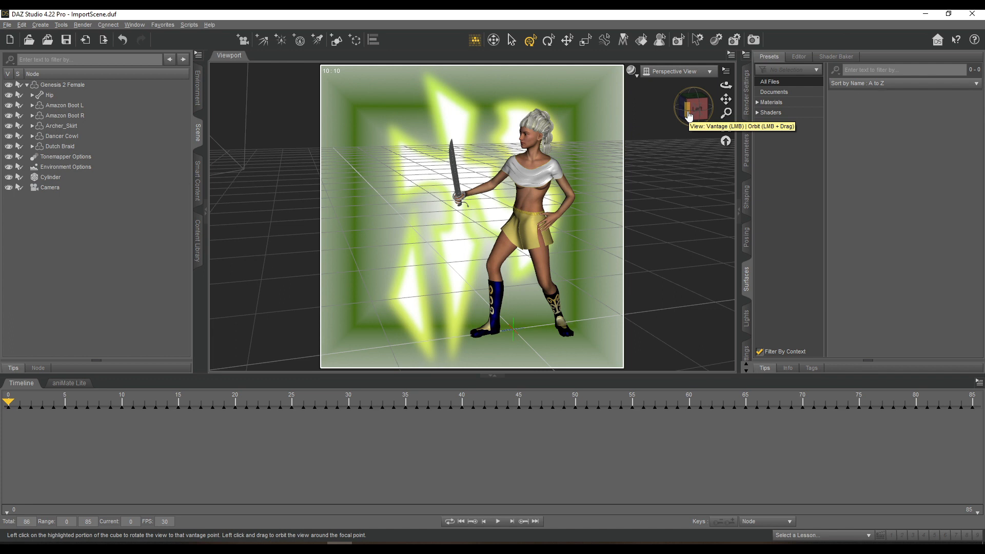
pyautogui.moveTo(687, 113); pyautogui.dragTo(638, 136)
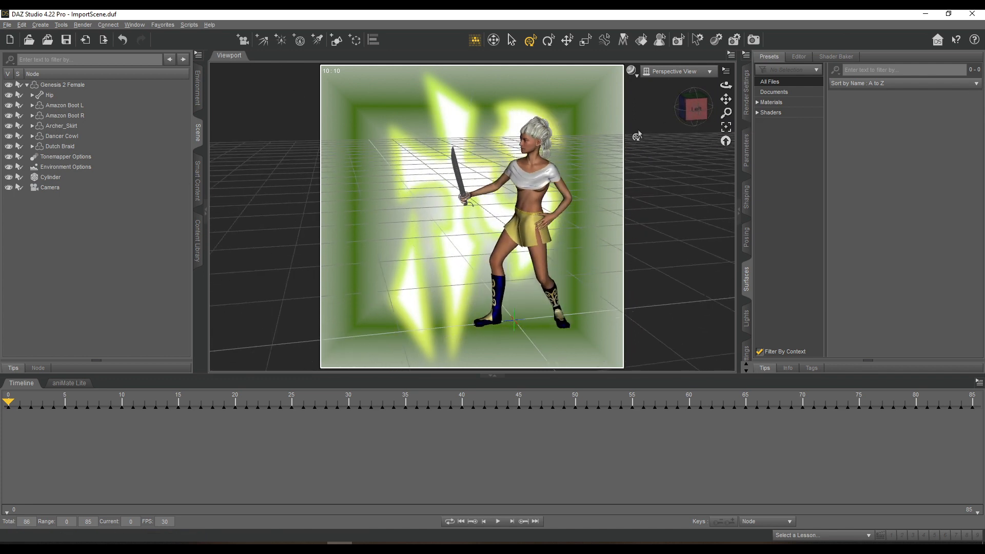
pyautogui.click(6, 27)
pyautogui.click(24, 50)
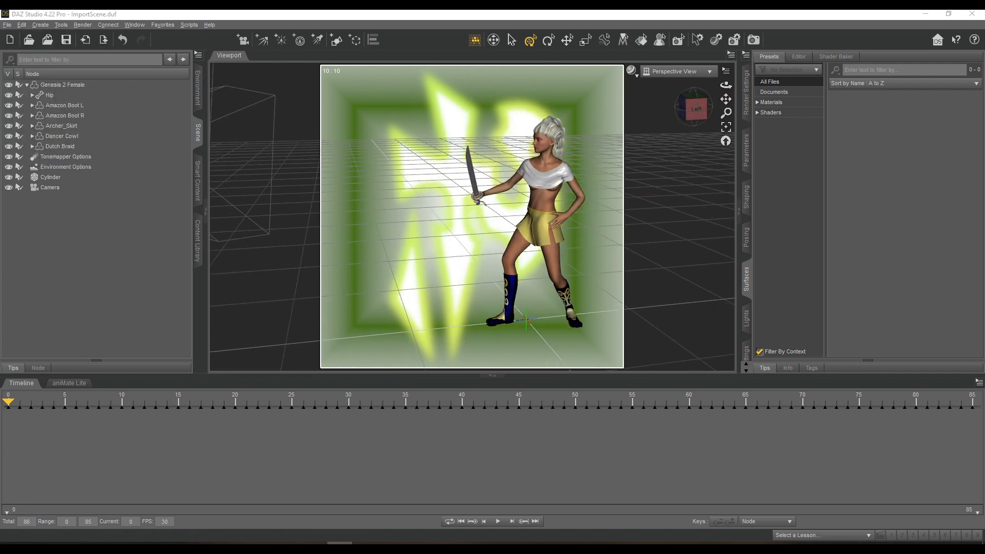
pyautogui.click(580, 317)
pyautogui.click(441, 262)
pyautogui.moveTo(395, 335); pyautogui.dragTo(414, 301)
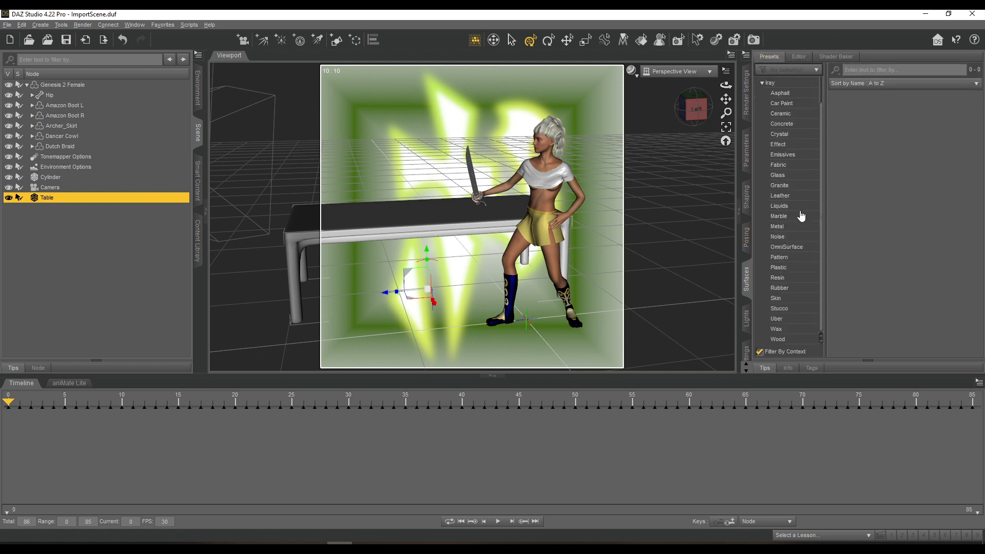
# Apply the Iray Mahogany Floorboards wood shader to the table and switch the viewport to the camera.
pyautogui.click(778, 339)
pyautogui.click(853, 124)
pyautogui.click(710, 71)
pyautogui.click(708, 84)
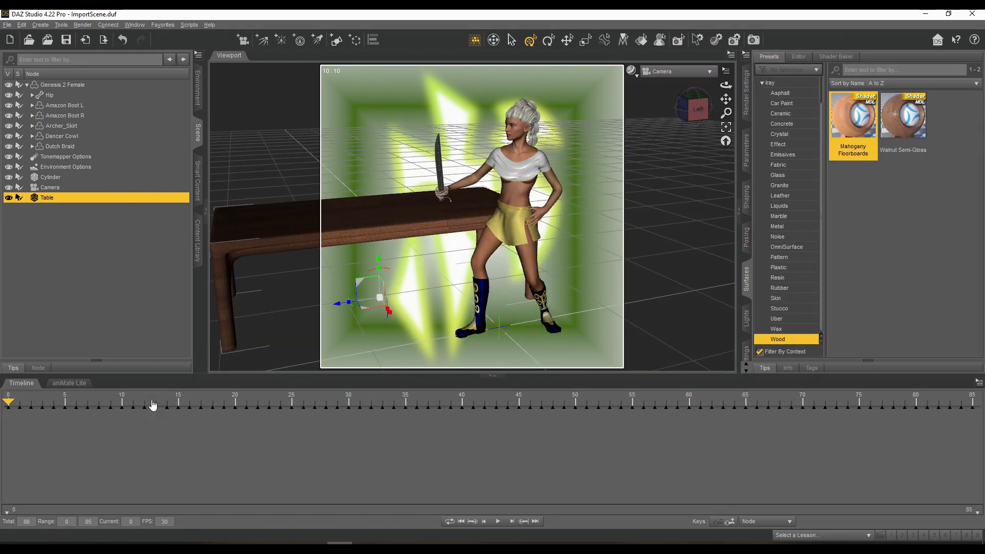